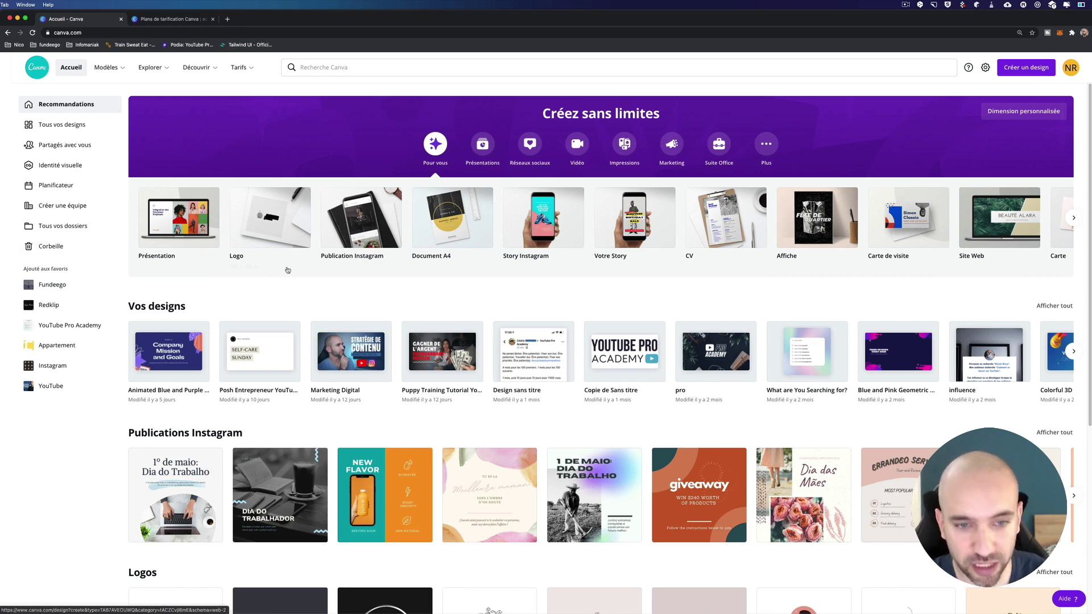
# - Look through the template categories on the home page, from Publications Instagram down to Affiches
pyautogui.scroll(-6, 288, 271)
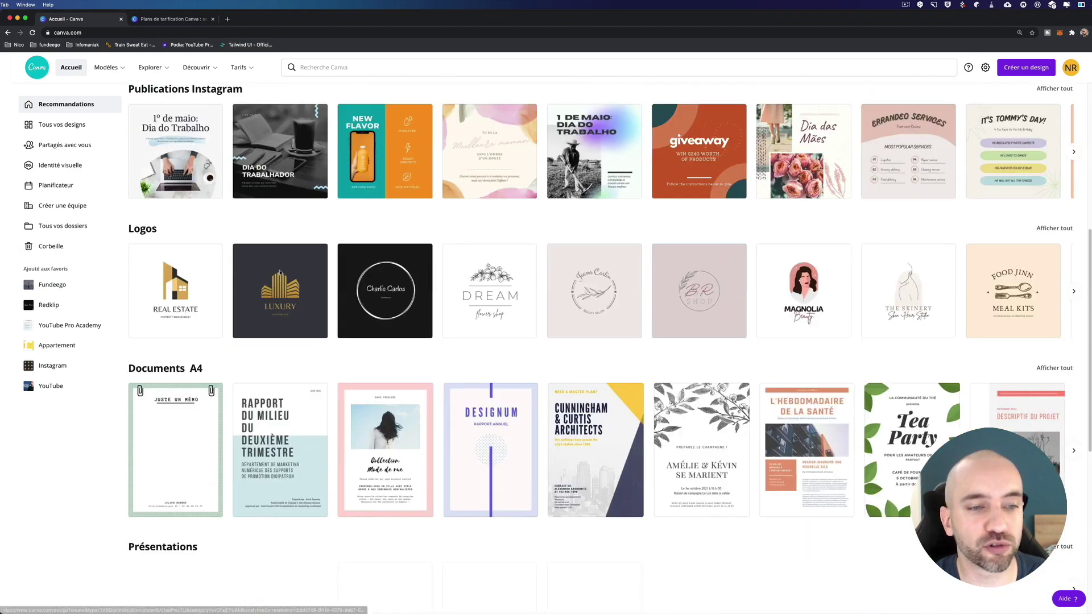
pyautogui.scroll(-3, 267, 319)
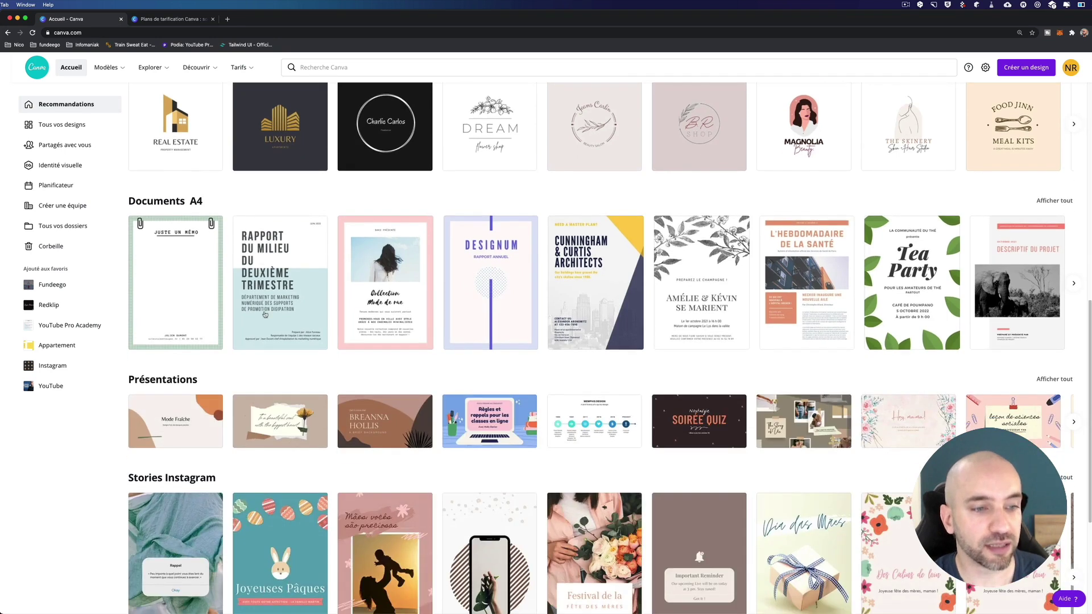
pyautogui.scroll(-6, 264, 314)
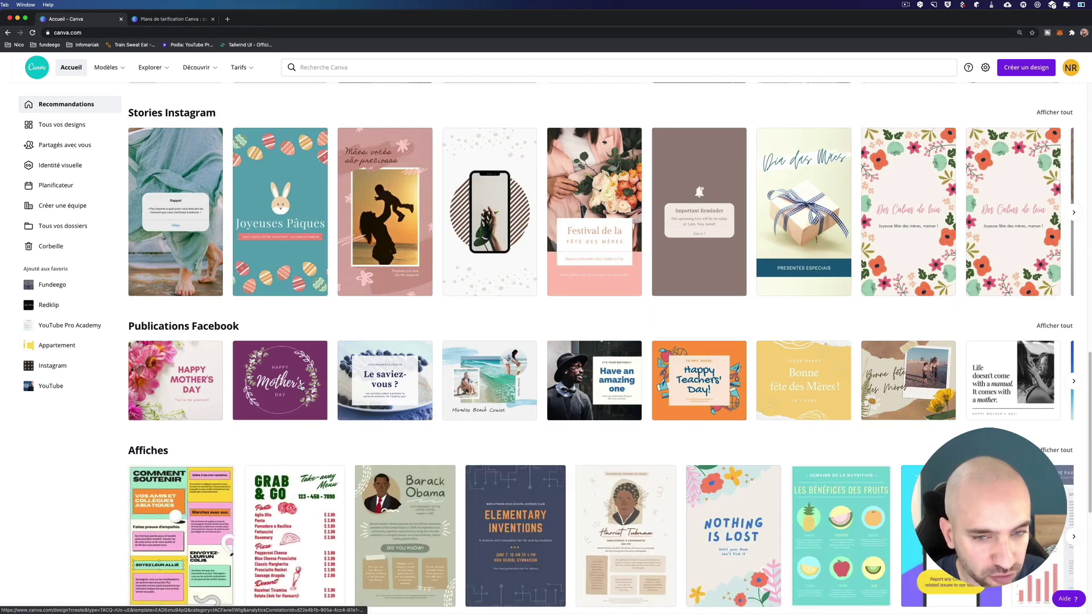
pyautogui.scroll(-1, 264, 314)
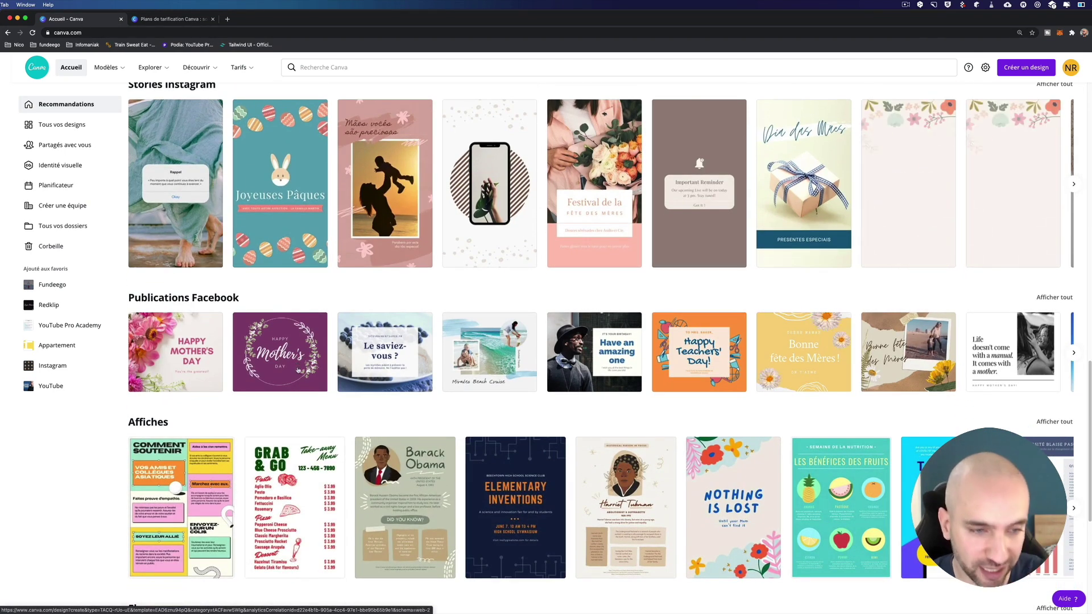
pyautogui.scroll(6, 283, 424)
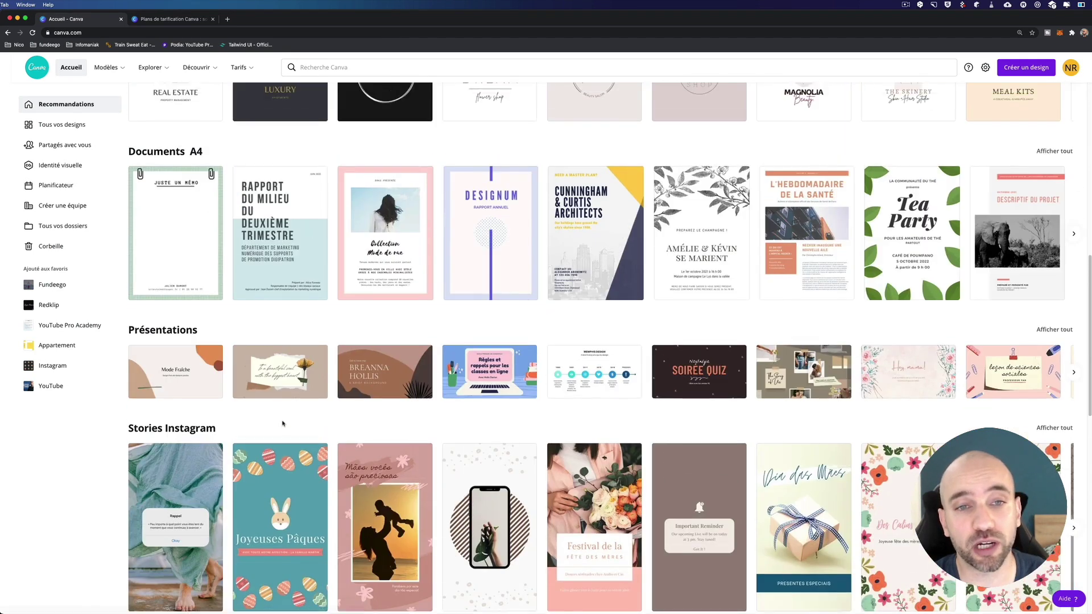
pyautogui.scroll(8, 282, 424)
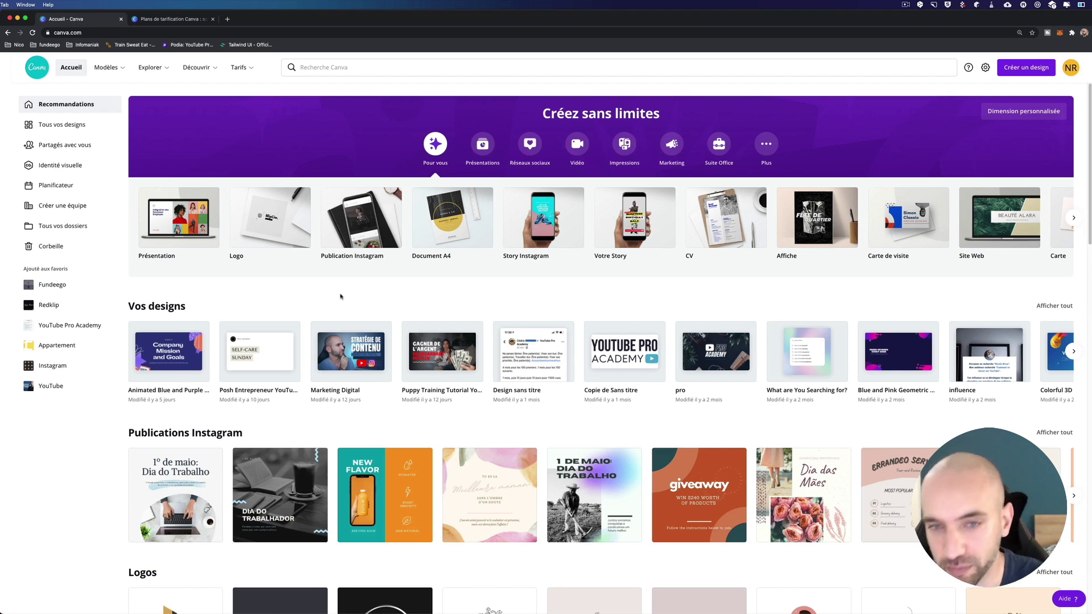
# - Review the features and prices of the Gratuit, Pro and Entreprise plans on the pricing page
pyautogui.hotkey('ctrl', 'Tab')
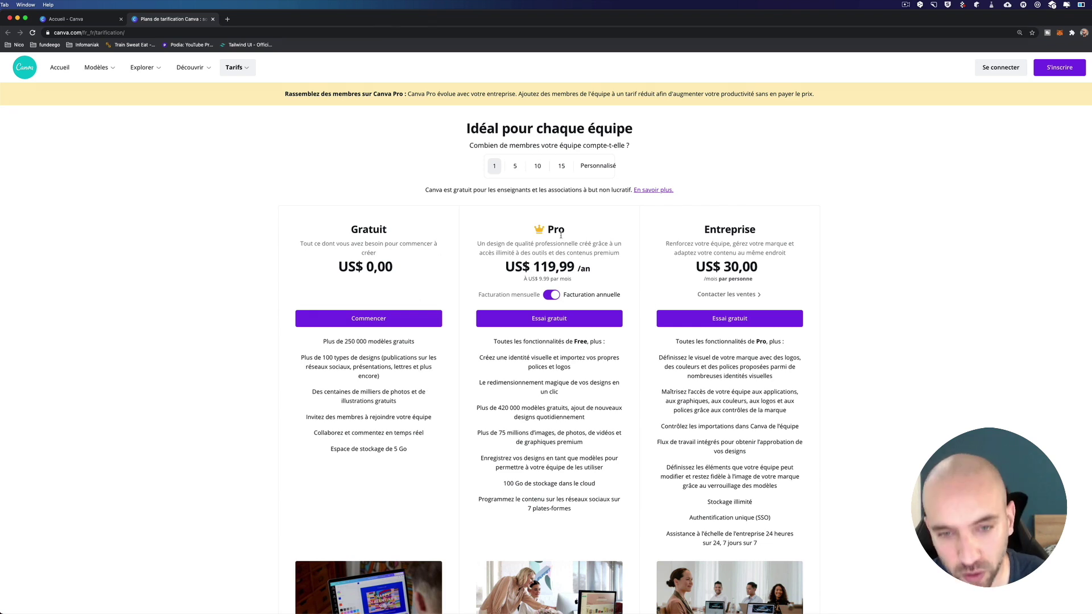
pyautogui.scroll(-1, 561, 263)
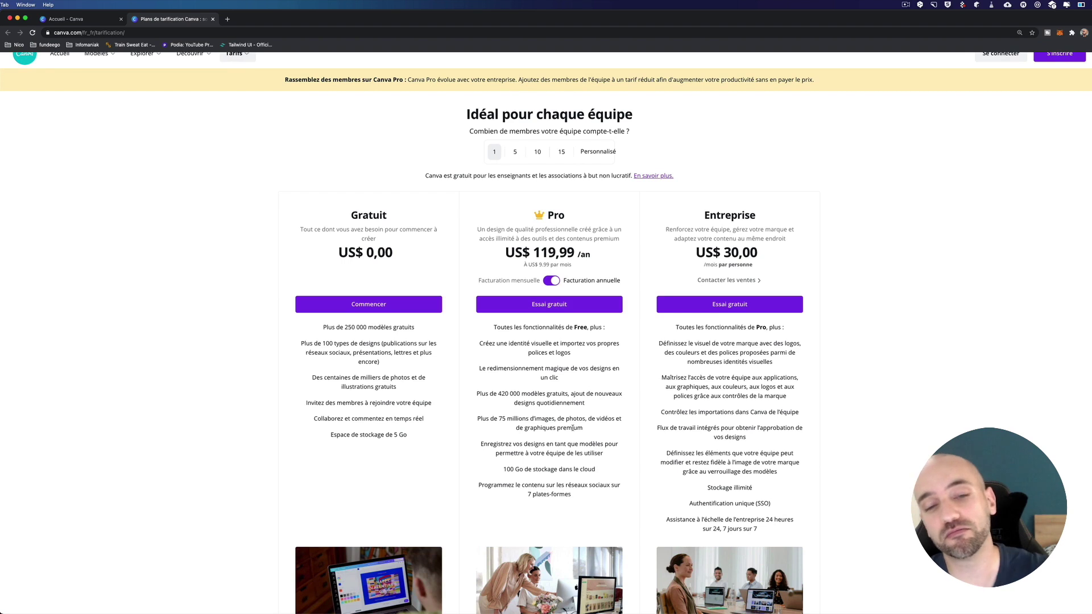
pyautogui.scroll(-3, 561, 406)
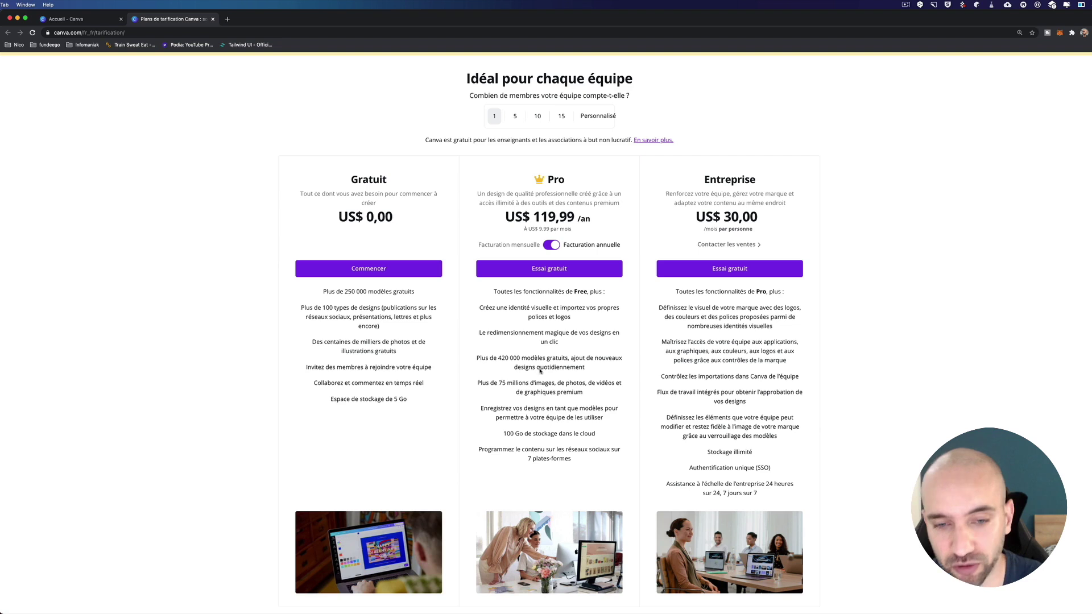
pyautogui.scroll(-10, 547, 338)
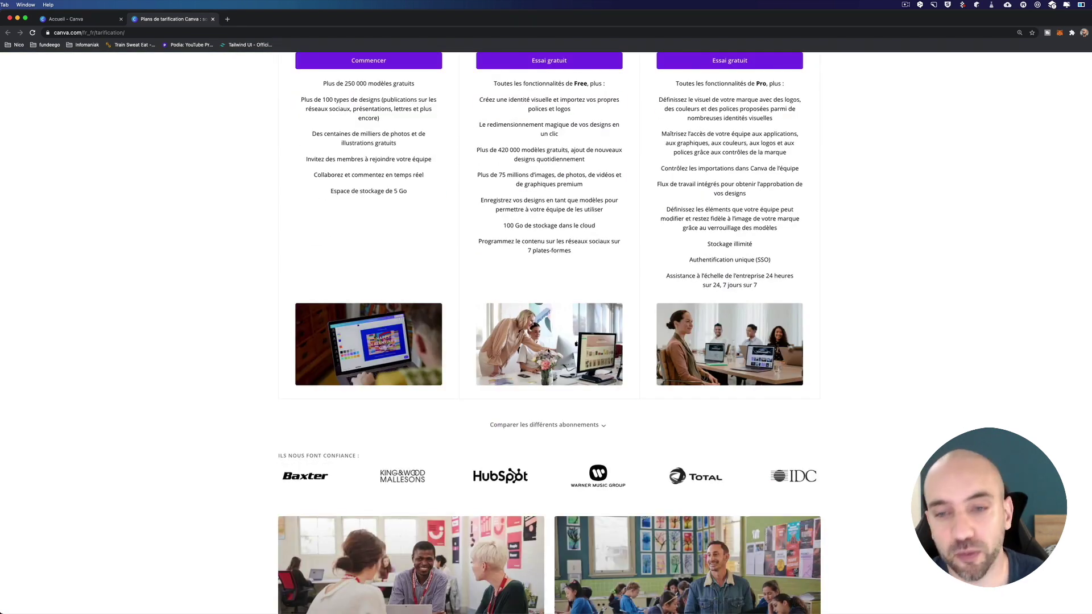
pyautogui.scroll(12, 547, 351)
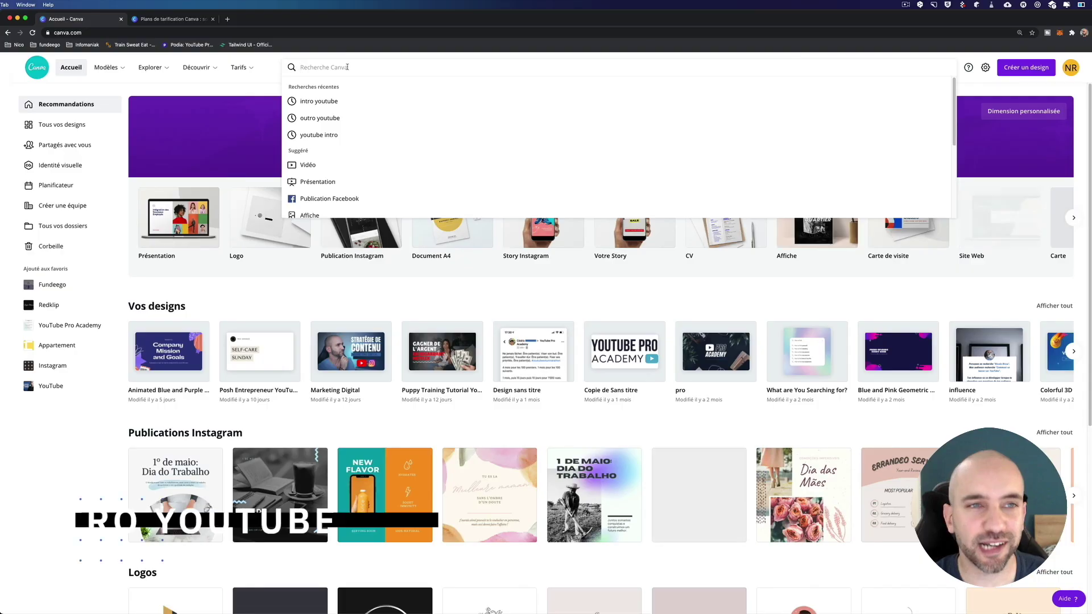
# - Search the templates for "intro youtube" and open the Pink and Purple Sporty Gradient Fitness YouTube Intro template
pyautogui.press('Escape')
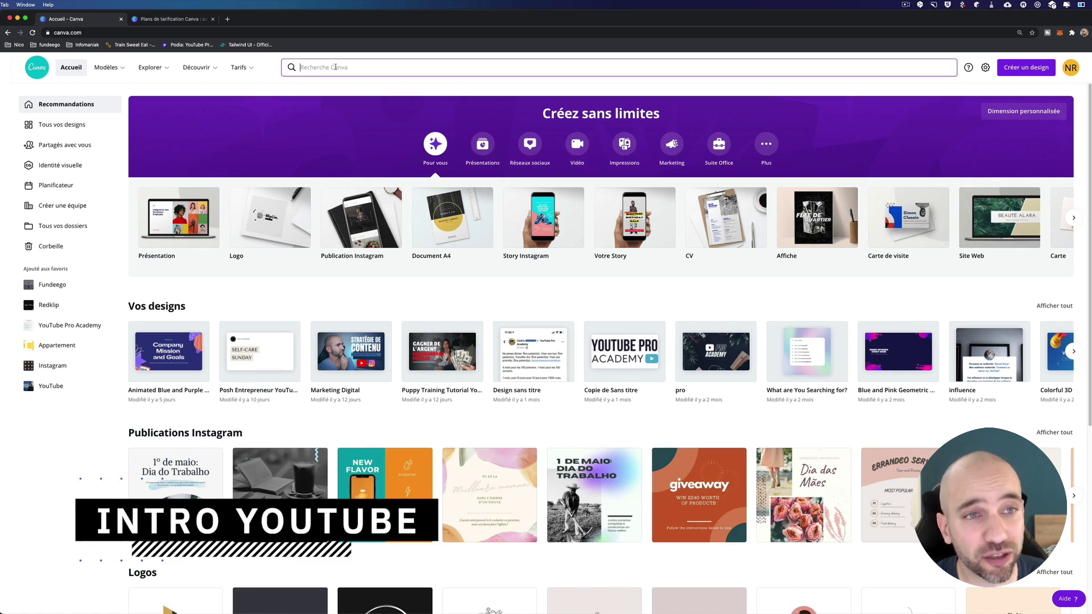
pyautogui.click(335, 67)
pyautogui.write('intro youtub')
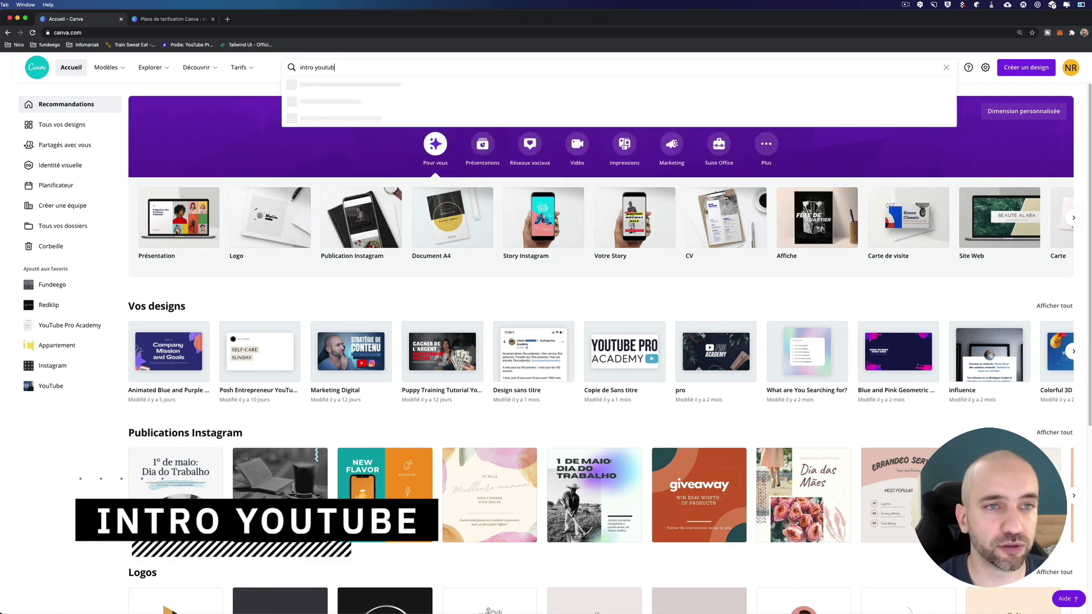
pyautogui.write('e')
pyautogui.press('Return')
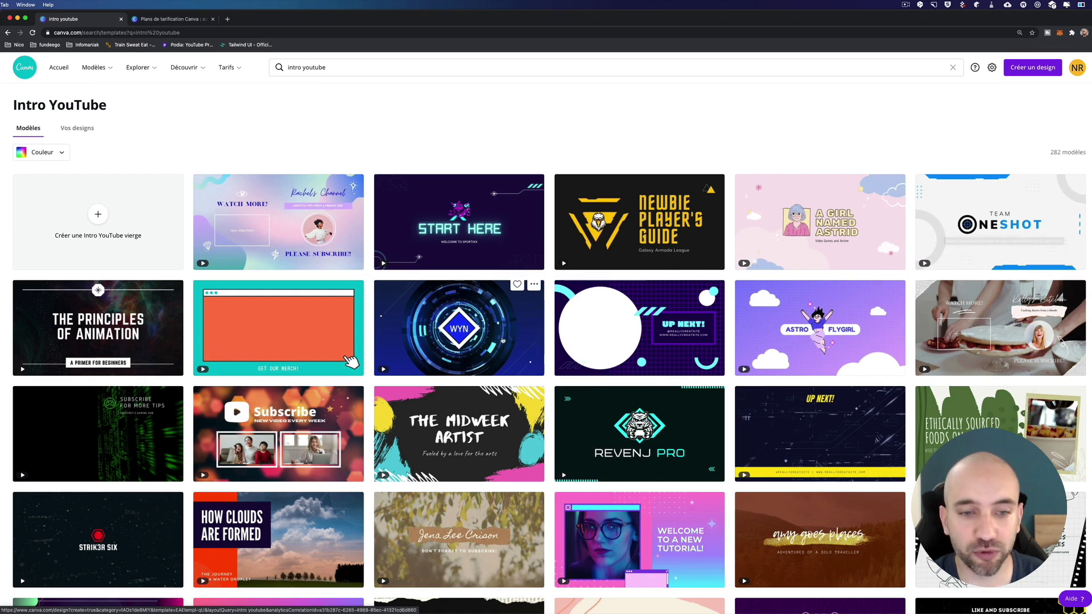
pyautogui.scroll(-5, 503, 340)
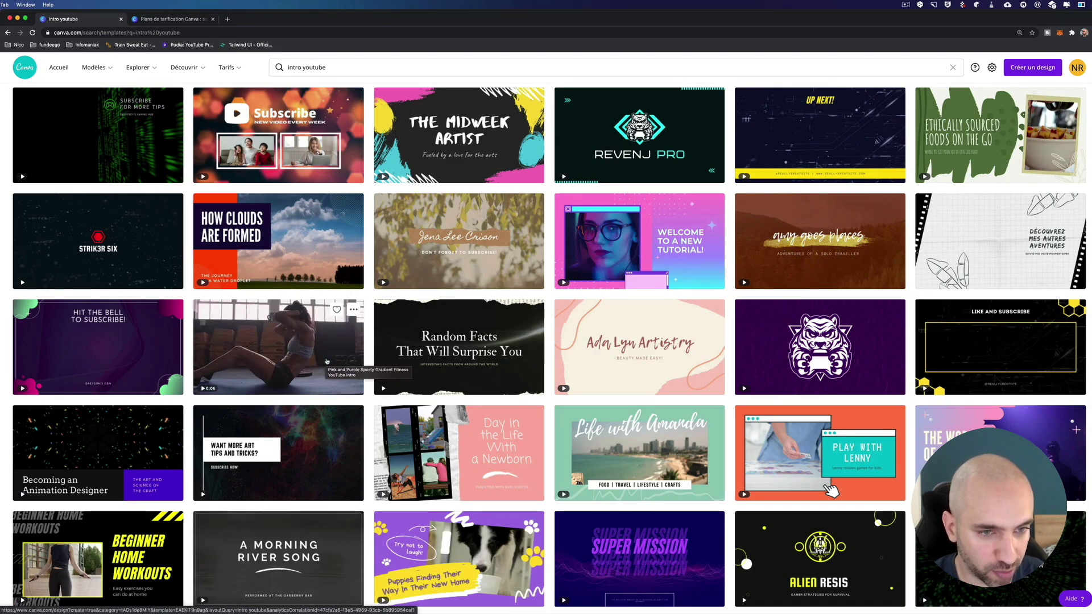
pyautogui.click(272, 362)
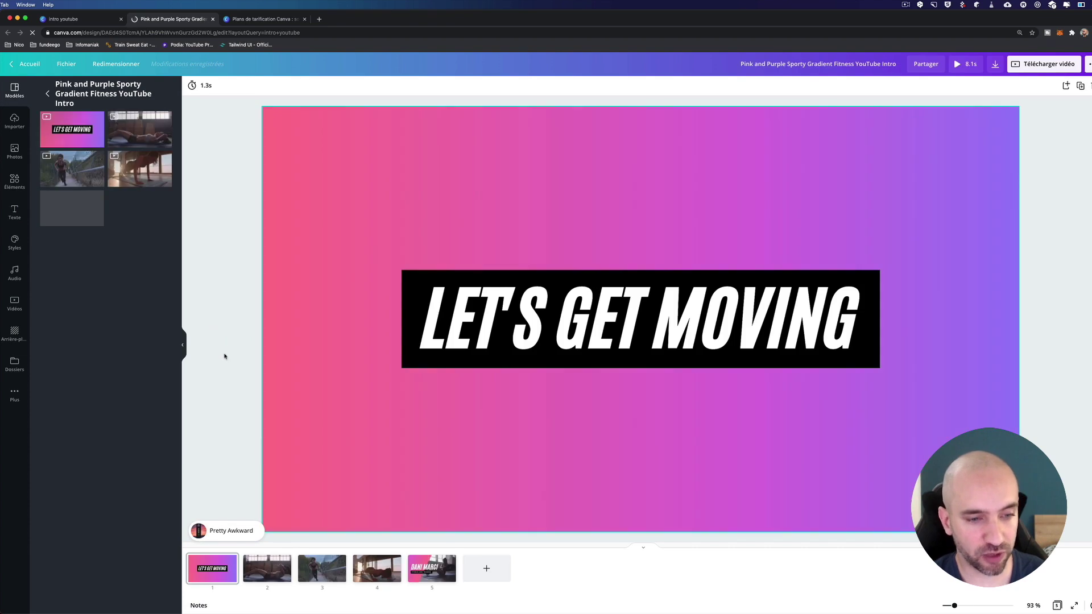
# - Look through the template's opening pages and return to the first one
pyautogui.click(284, 561)
pyautogui.click(319, 577)
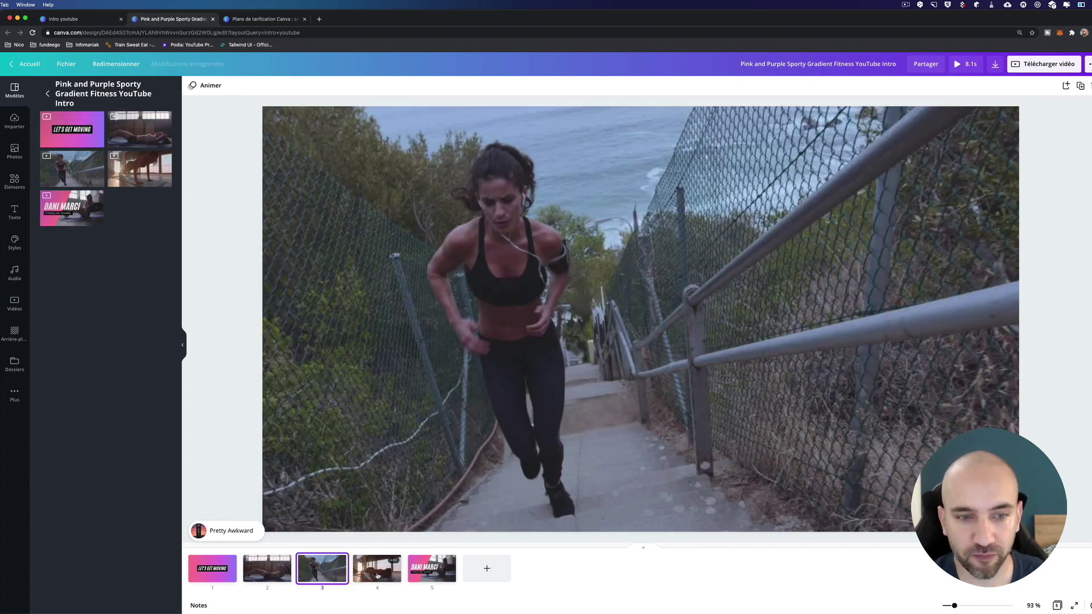
pyautogui.click(227, 576)
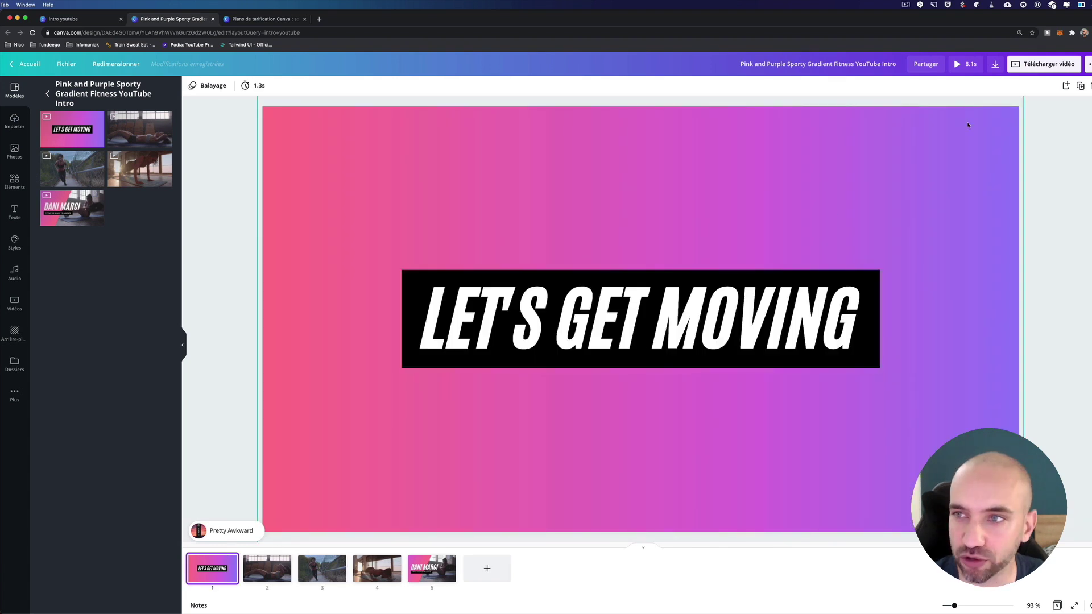
pyautogui.press('space')
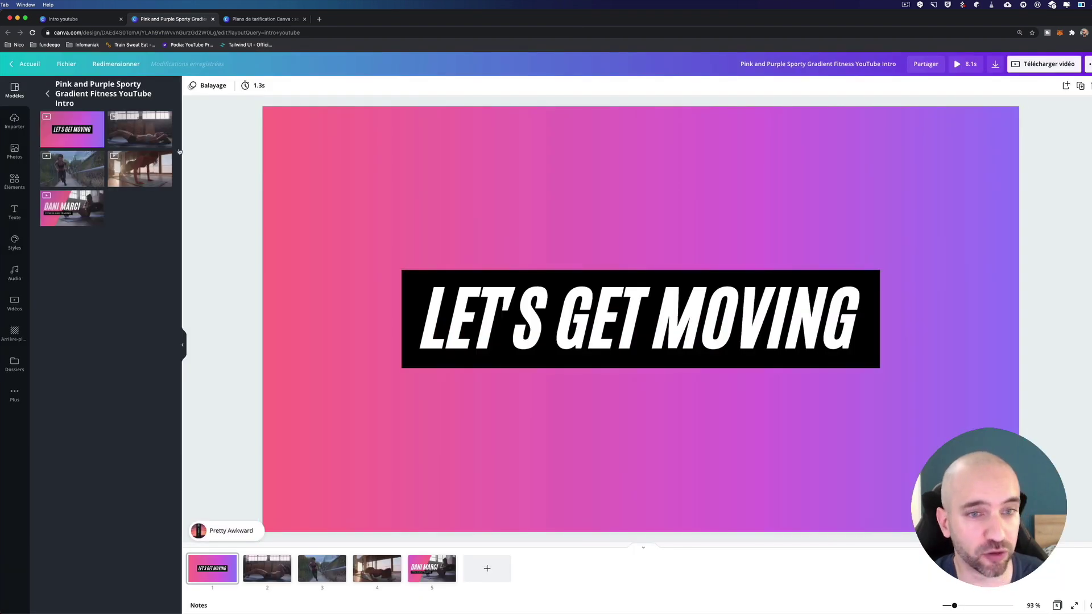
# - Replace the "LET'S GET MOVING" title on the first page with the channel owner's full name
pyautogui.click(554, 320)
pyautogui.tripleClick(555, 320)
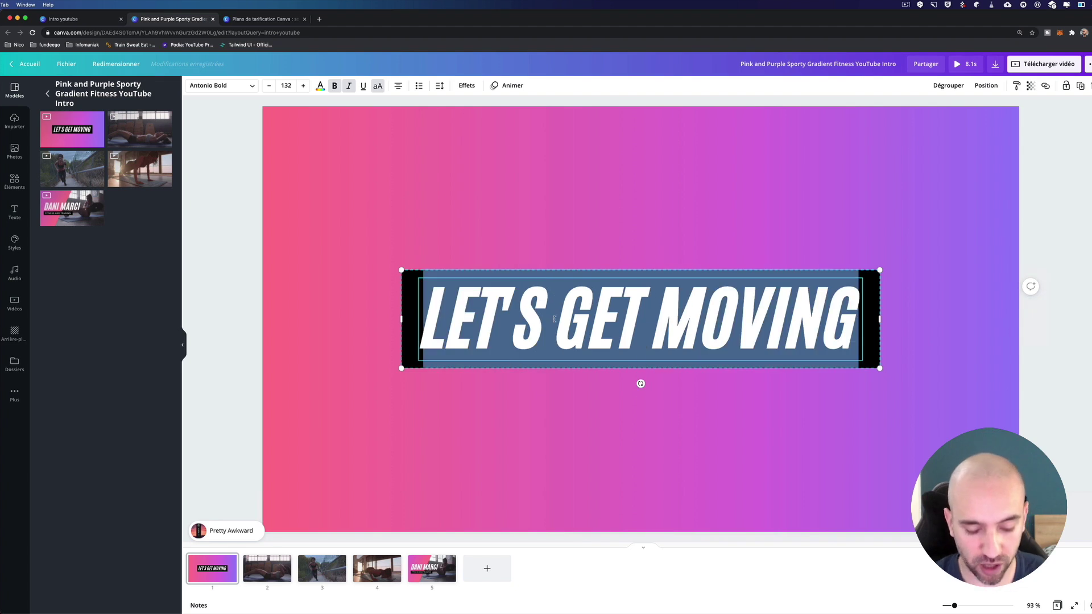
pyautogui.write('NICOLA RICCA')
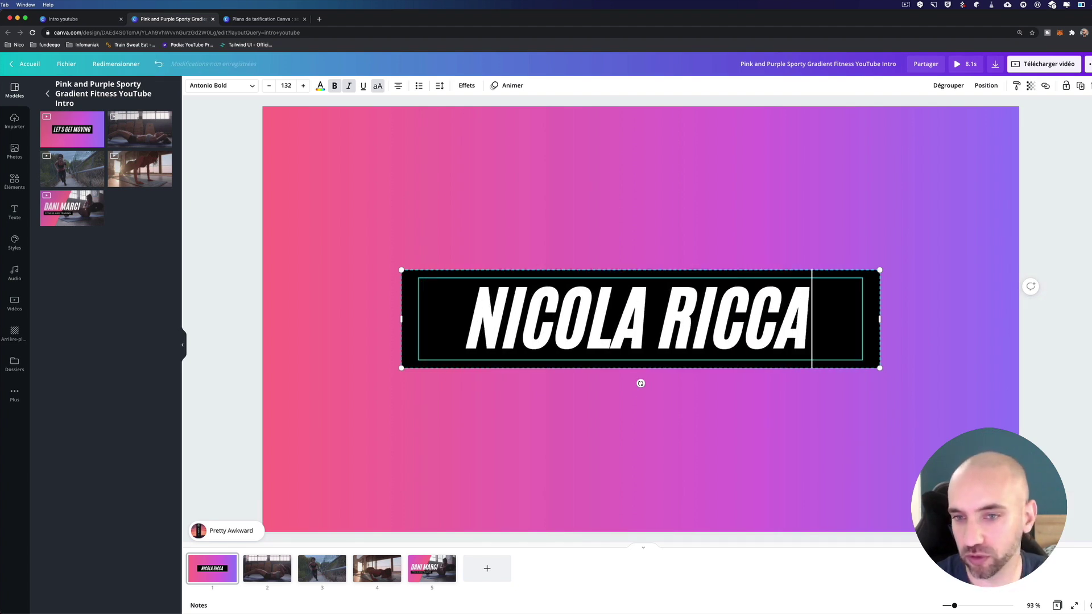
# - Recolour the first page's background gradient to run from light blue through dark blue to turquoise
pyautogui.click(317, 219)
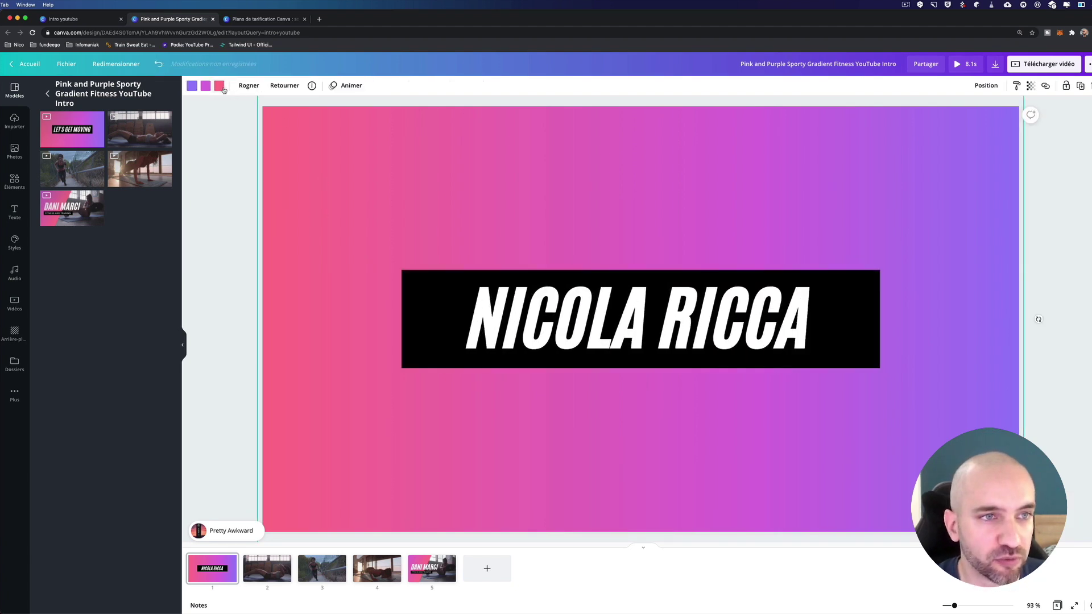
pyautogui.click(219, 85)
pyautogui.click(162, 281)
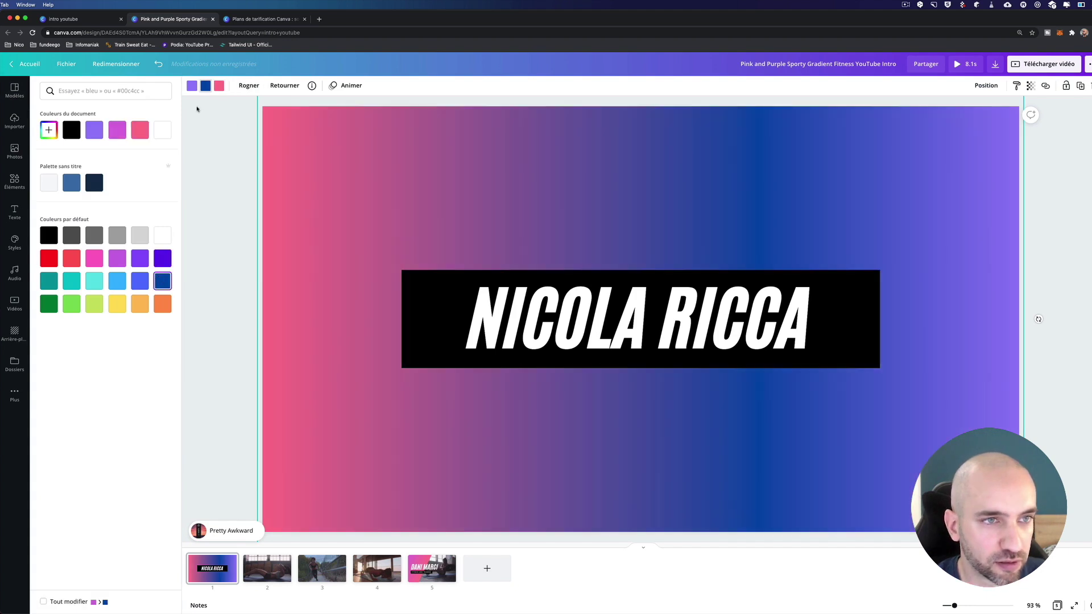
pyautogui.click(117, 281)
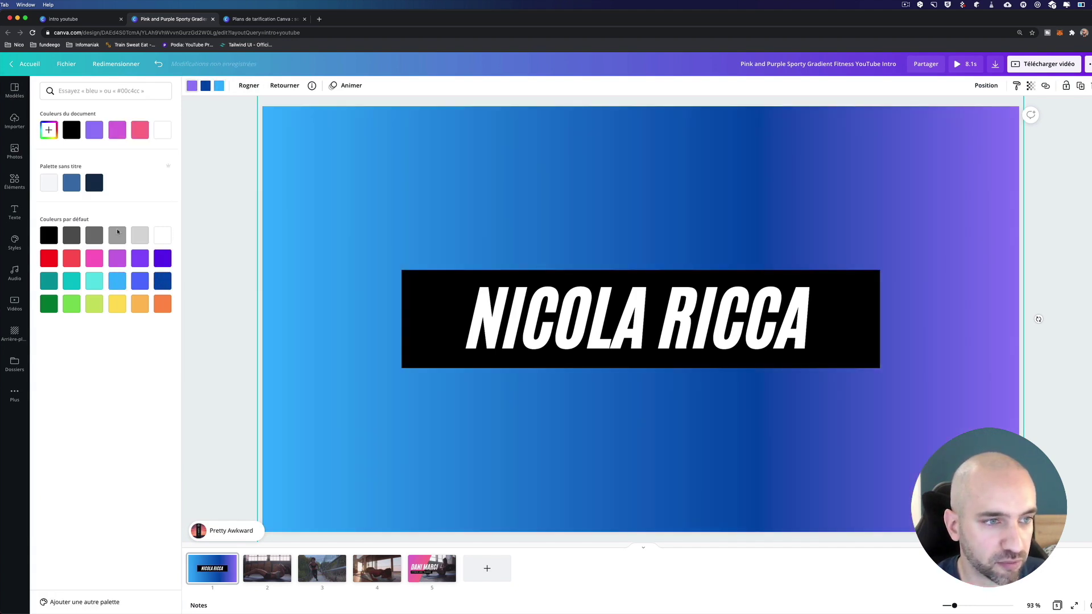
pyautogui.click(91, 279)
pyautogui.click(233, 257)
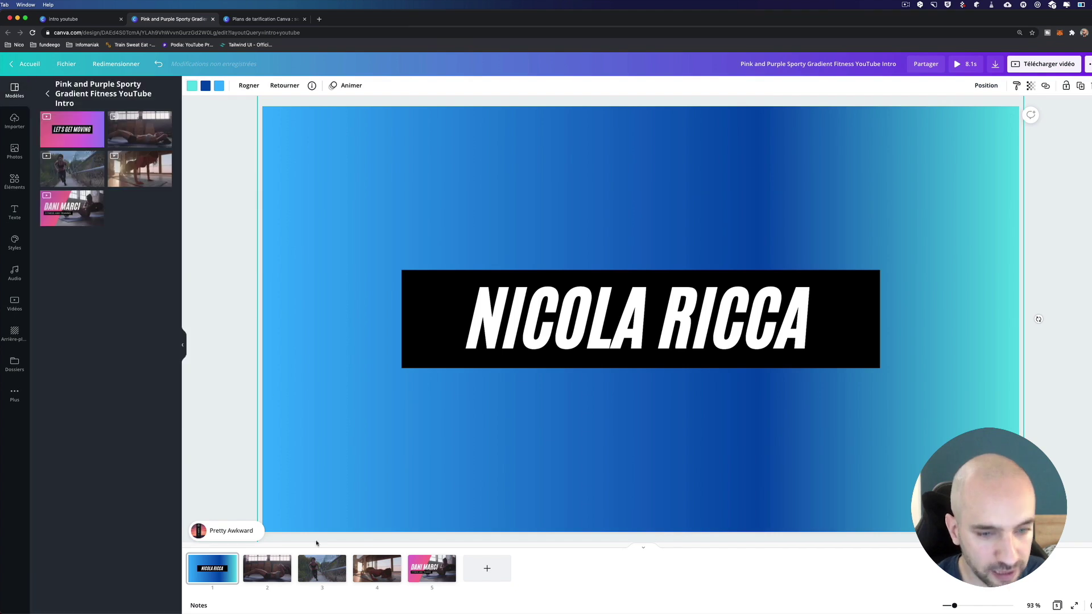
# - Recolour the diagonal gradient shape on page 5 with dark blue and medium blue
pyautogui.click(432, 568)
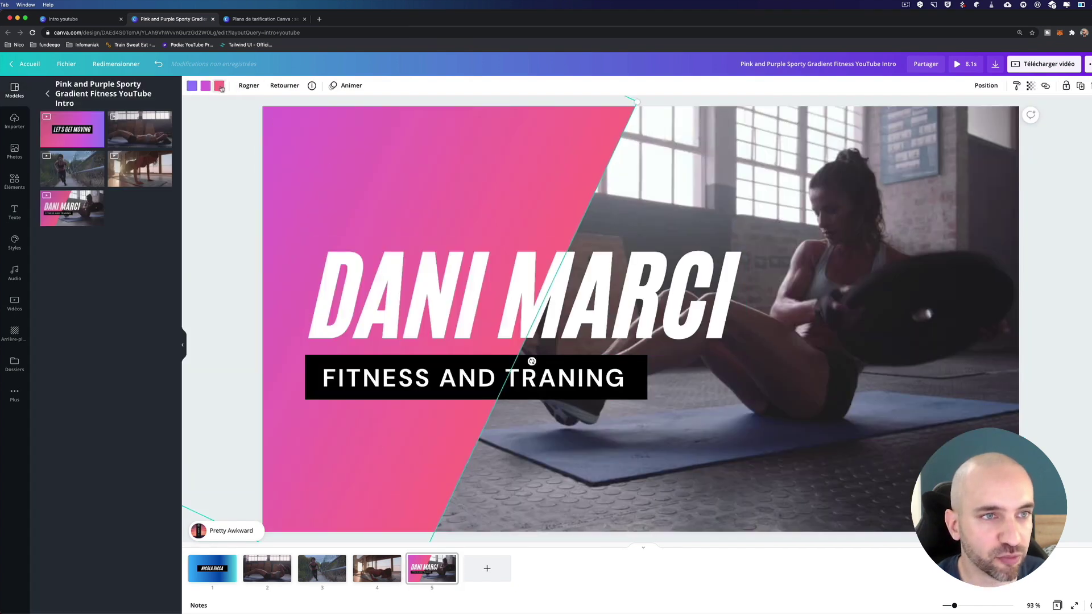
pyautogui.click(219, 85)
pyautogui.click(162, 304)
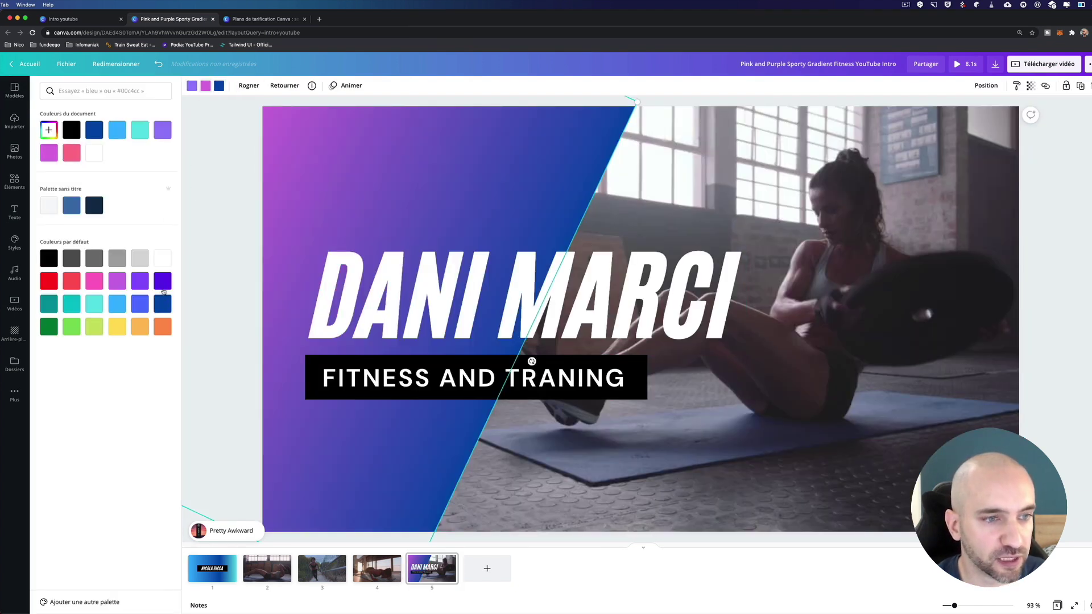
pyautogui.click(139, 304)
# - Replace page 5's heading with the channel owner's full name and its subtitle with "LA POSITIVE ATTITUDE"
pyautogui.tripleClick(398, 296)
pyautogui.write('NICOLA RICCA')
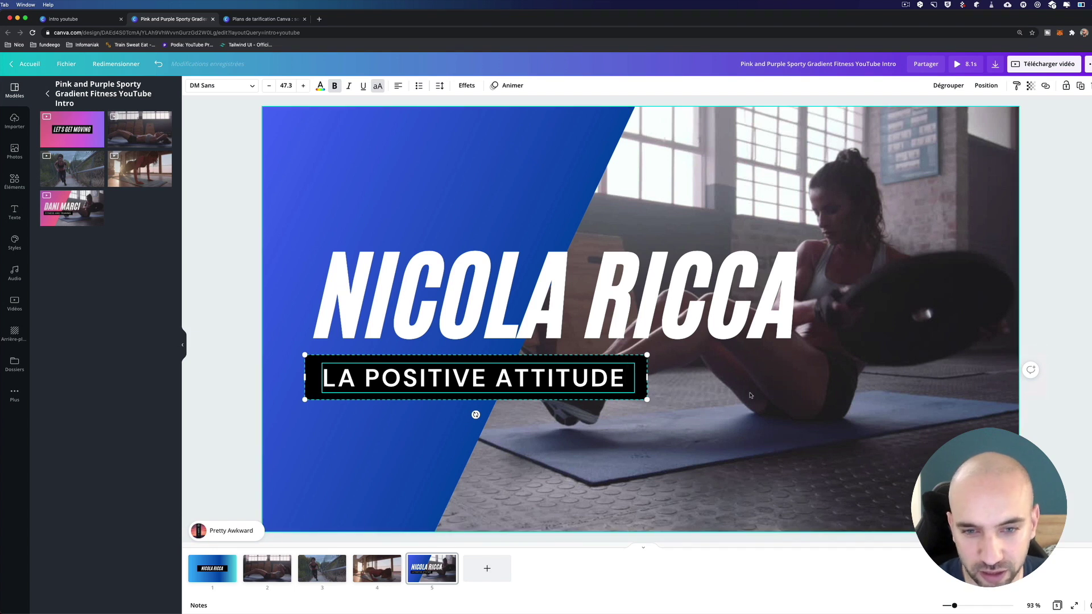
pyautogui.click(645, 313)
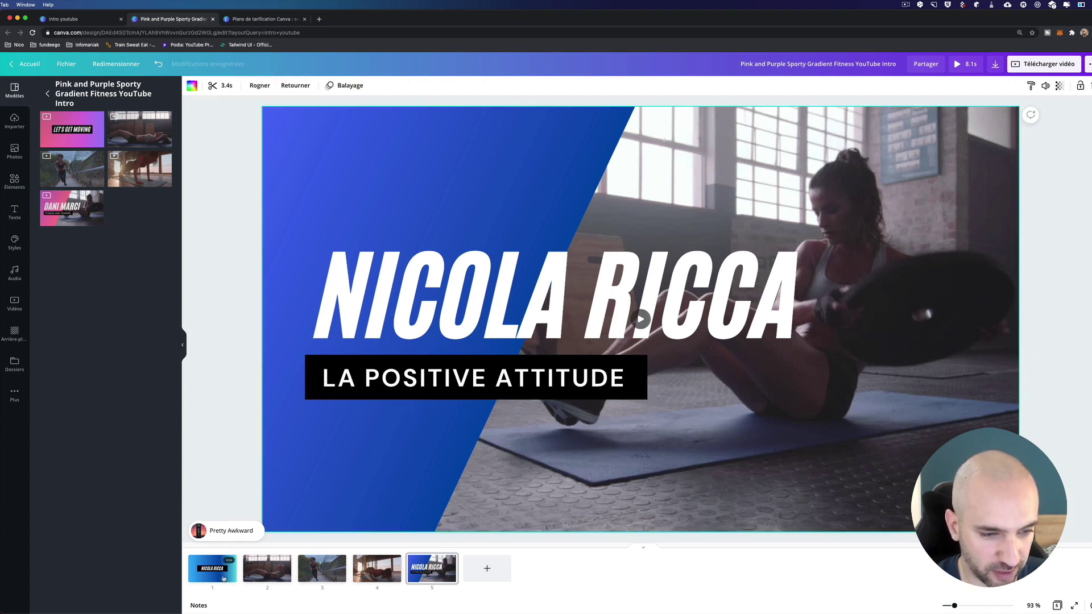
# - Review the edited intro page by page, from page 1 through page 5
pyautogui.click(224, 578)
pyautogui.press('Right')
pyautogui.press('Right')
pyautogui.press('Right')
pyautogui.press('Right')
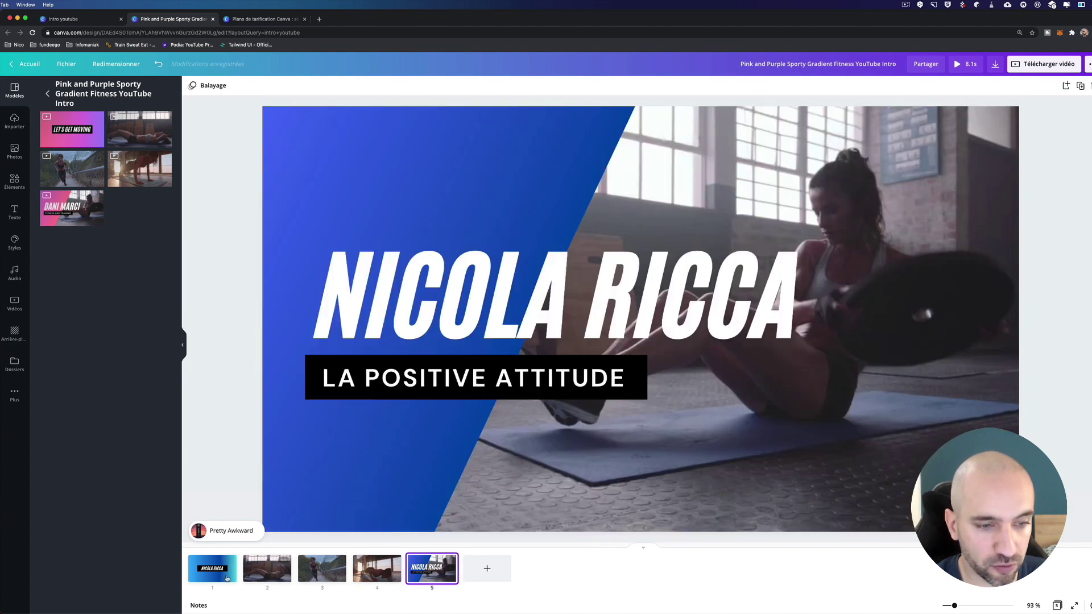
# - Set the first page's duration to 1.0 s
pyautogui.click(227, 578)
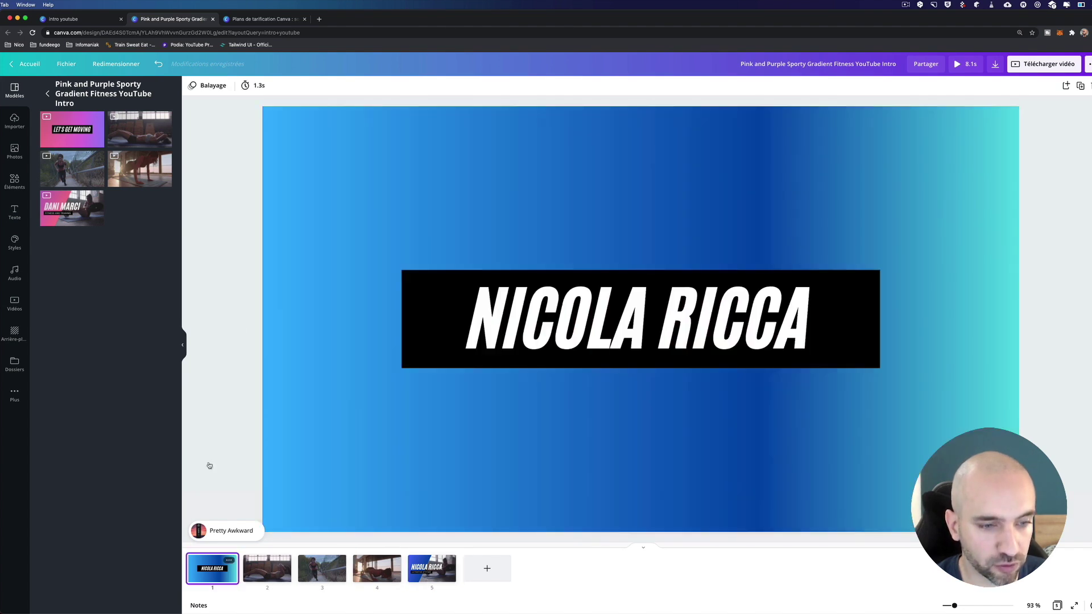
pyautogui.click(257, 88)
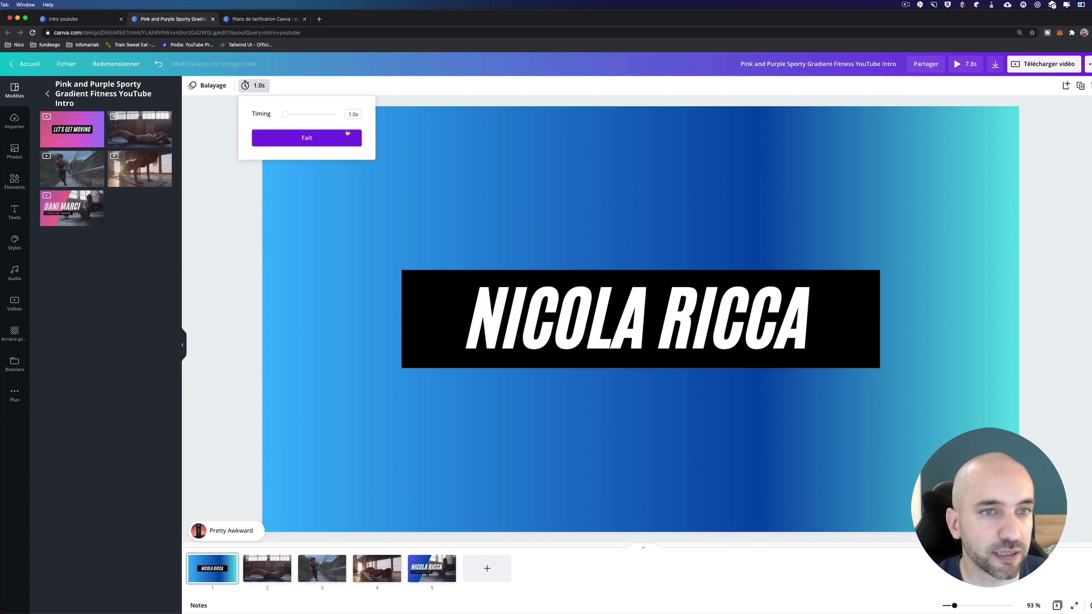
pyautogui.click(347, 133)
# - Replace page 2's footage with the recently used video of a man at a laptop and preview the intro
pyautogui.press('Right')
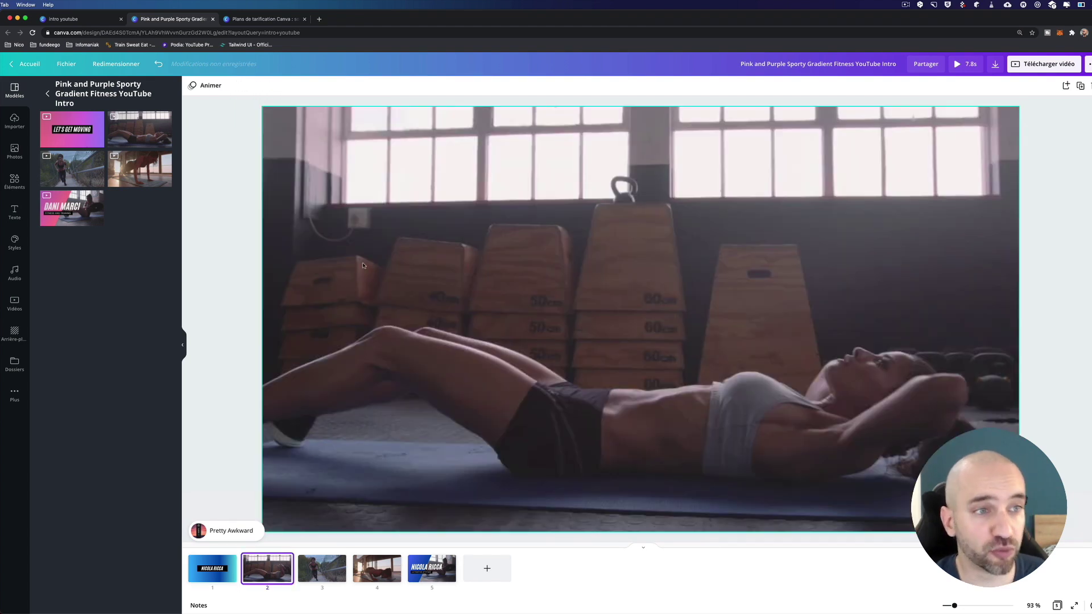
pyautogui.click(17, 121)
pyautogui.scroll(-2, 81, 224)
pyautogui.scroll(-5, 82, 223)
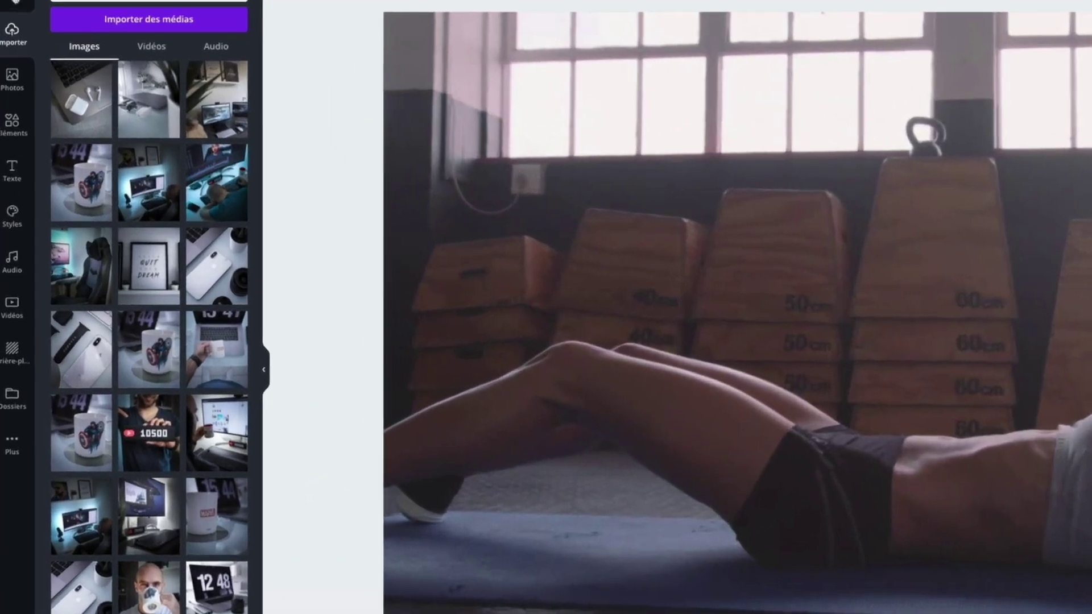
pyautogui.click(20, 310)
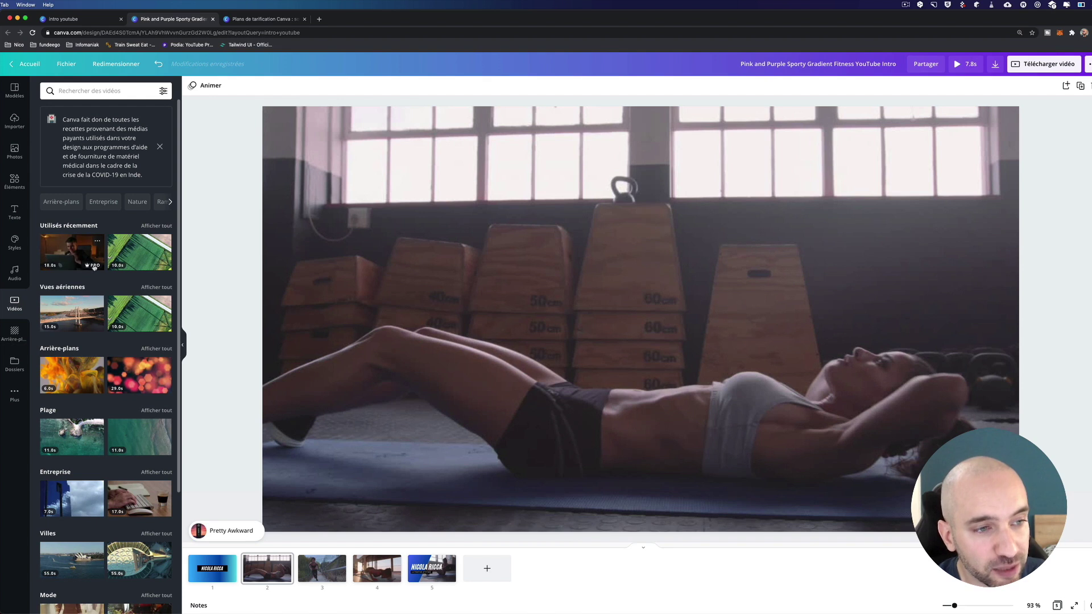
pyautogui.moveTo(96, 268)
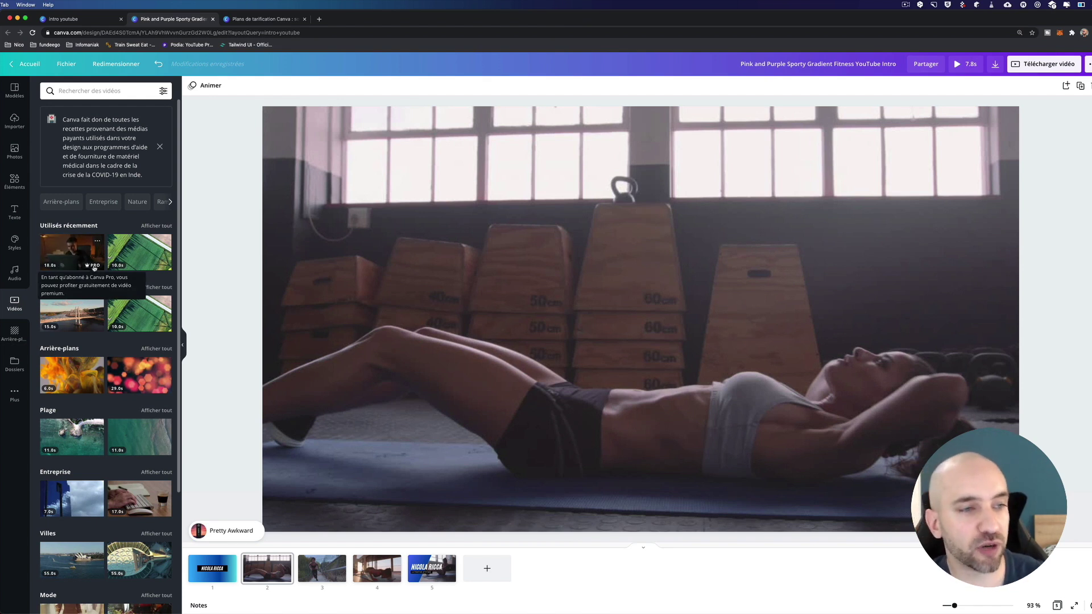
pyautogui.moveTo(81, 255); pyautogui.dragTo(291, 221)
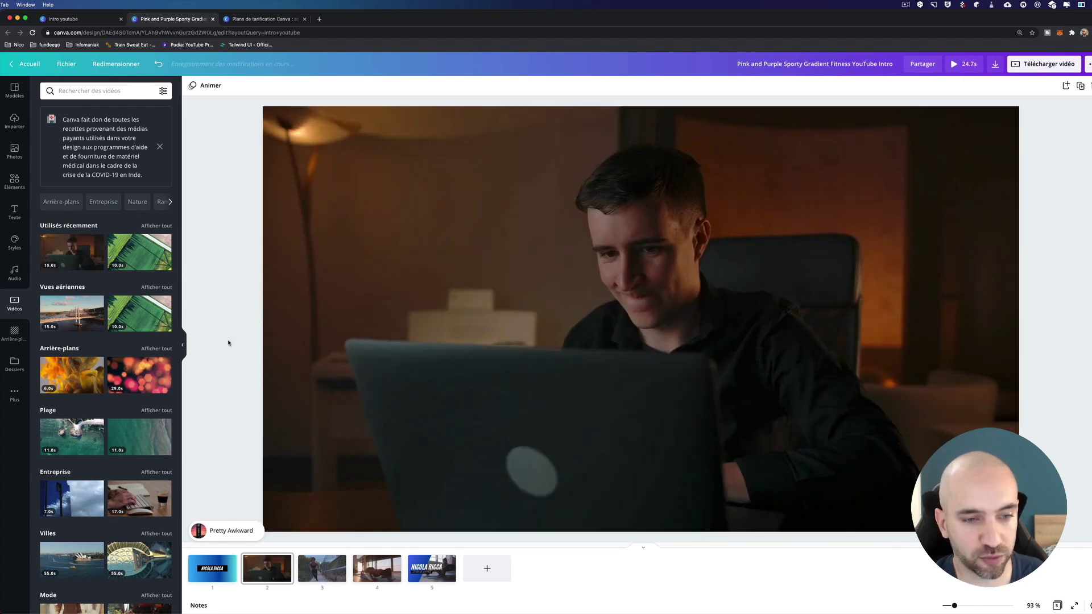
pyautogui.press('super+alt+p')
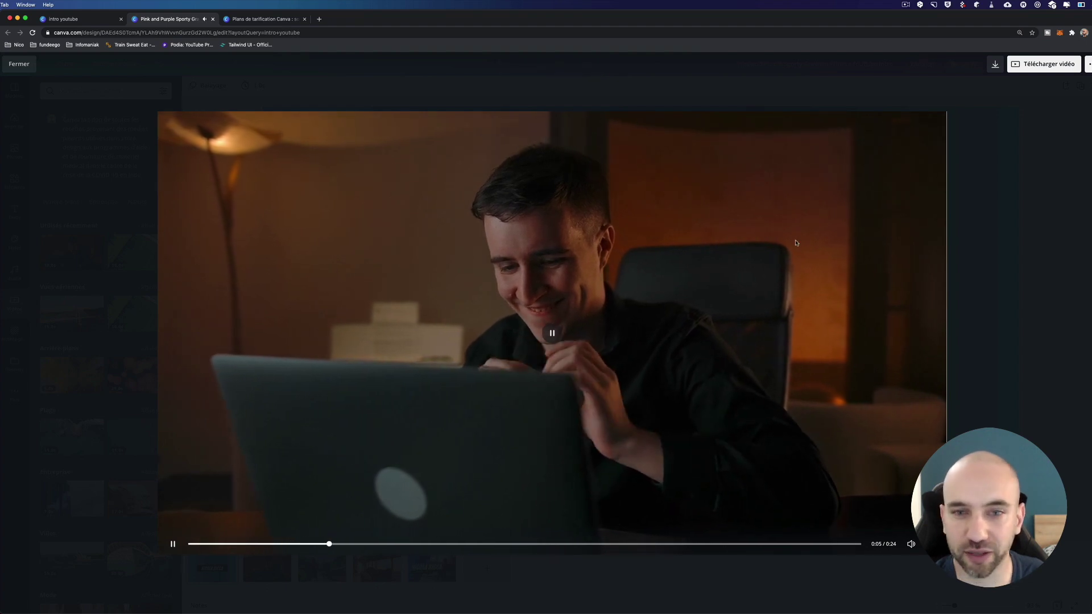
pyautogui.press('Escape')
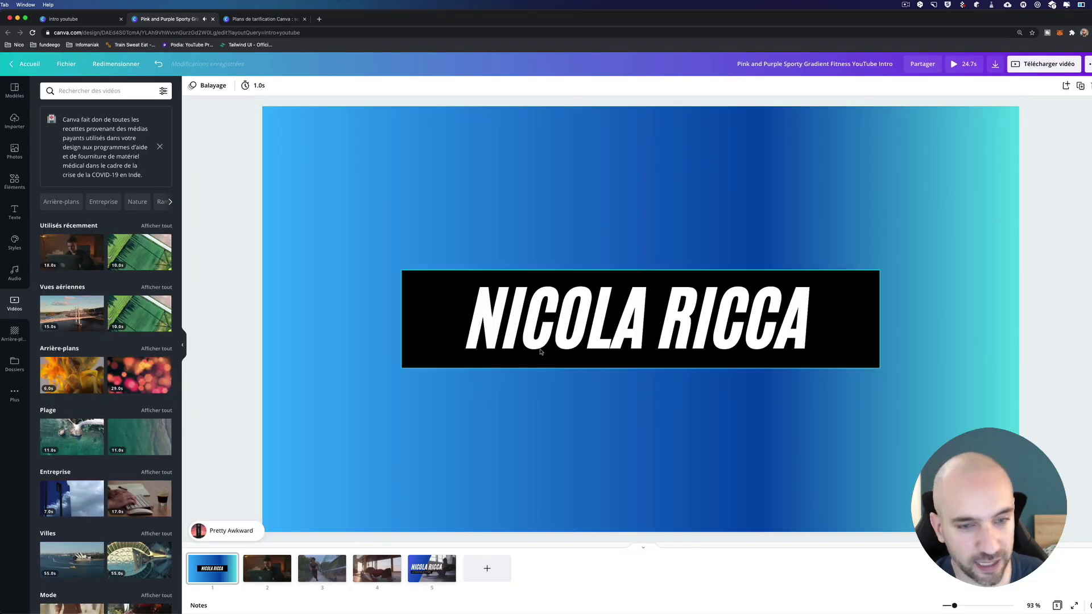
# - Add the pink and yellow gradient blob with dots and a plus sign to page 3's upper-left corner
pyautogui.click(334, 577)
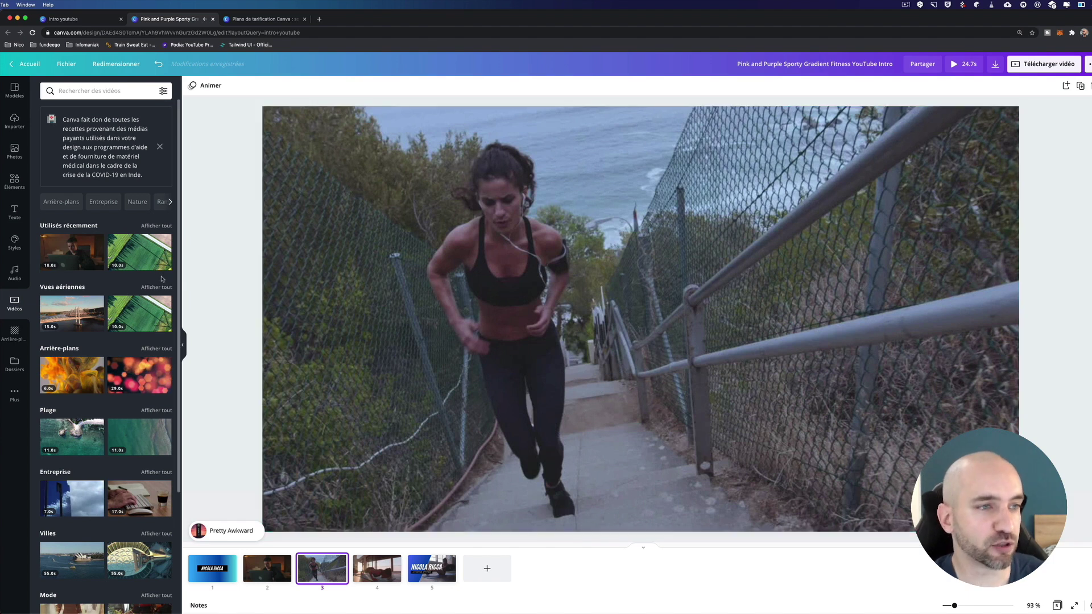
pyautogui.click(20, 159)
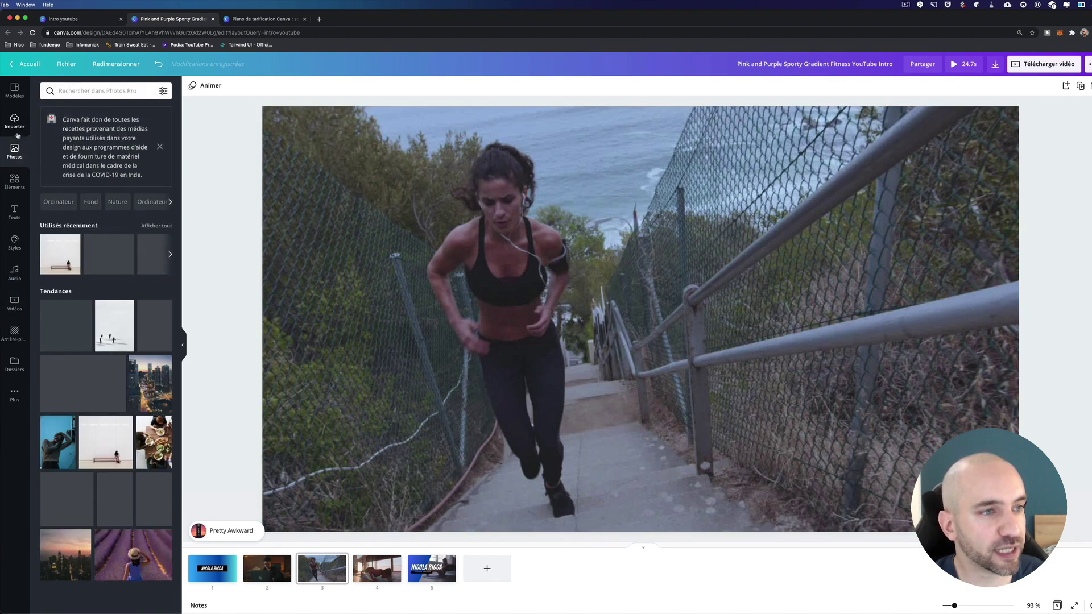
pyautogui.click(15, 181)
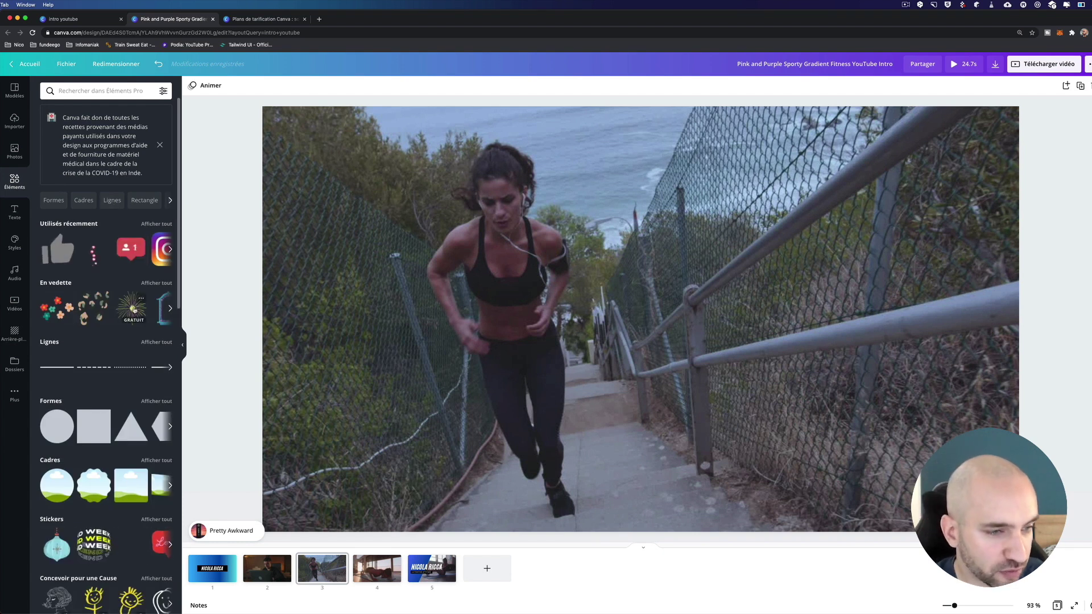
pyautogui.scroll(-8, 111, 355)
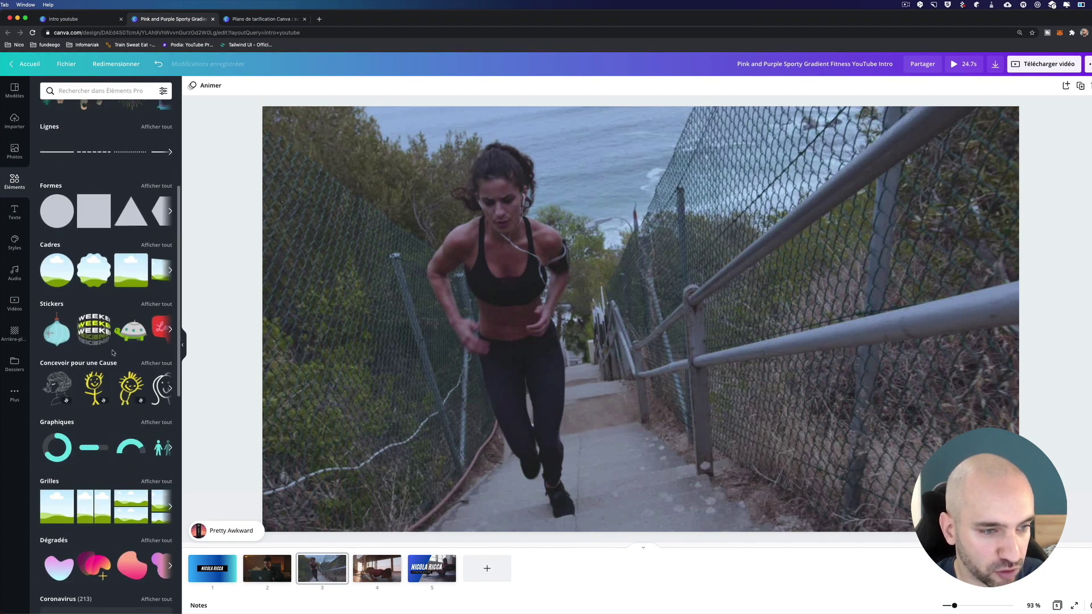
pyautogui.scroll(-6, 113, 352)
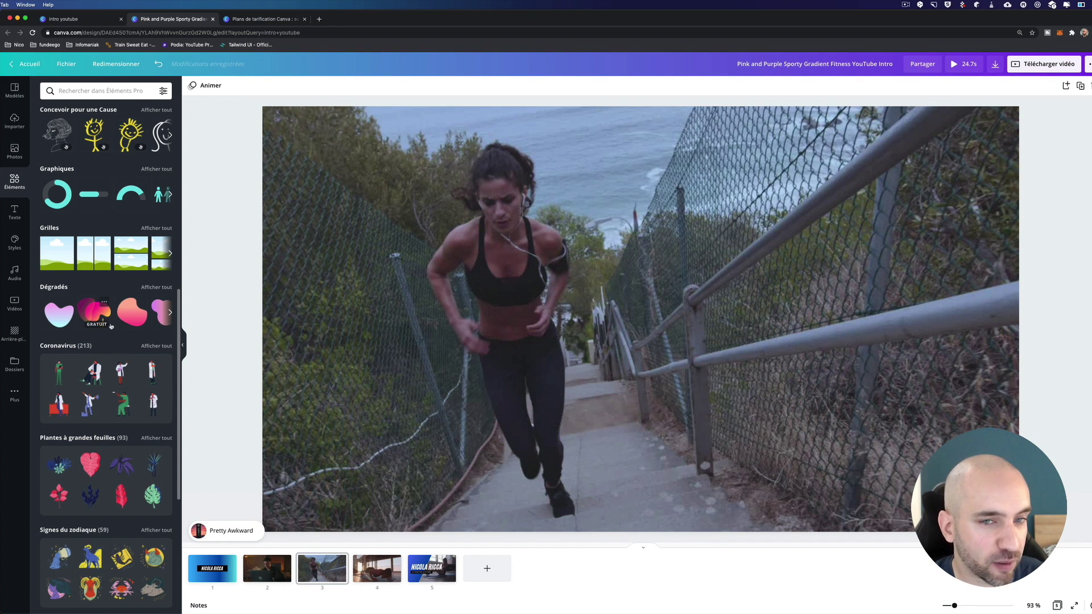
pyautogui.click(95, 313)
pyautogui.moveTo(602, 276); pyautogui.dragTo(173, 108)
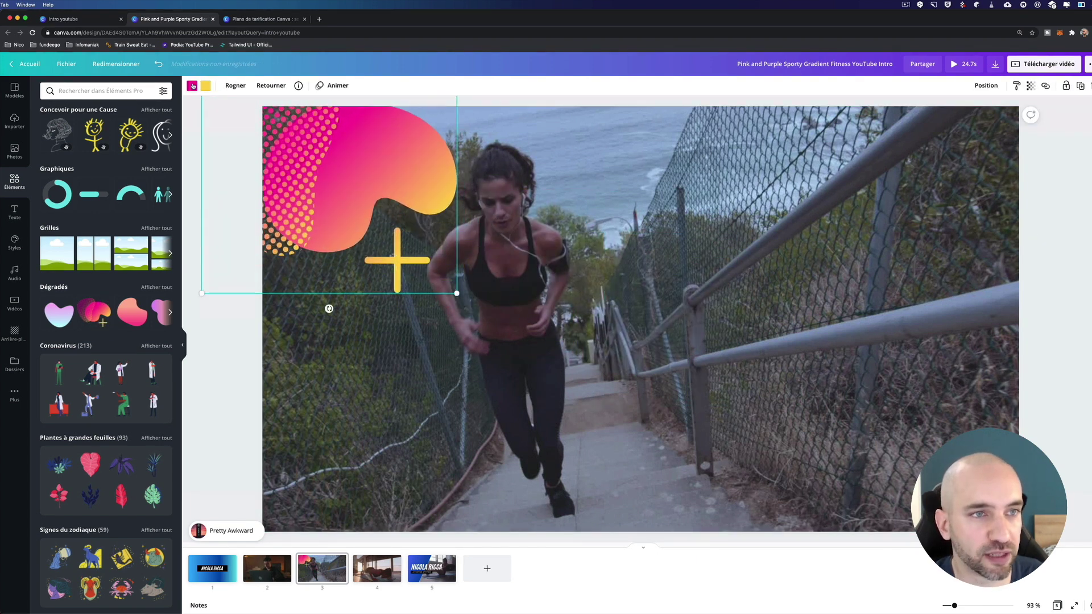
# - Recolour the upper-left blob on page 3 with medium blue and dark navy and give it the Rotation animation
pyautogui.click(192, 85)
pyautogui.click(71, 206)
pyautogui.click(205, 85)
pyautogui.click(95, 205)
pyautogui.click(335, 85)
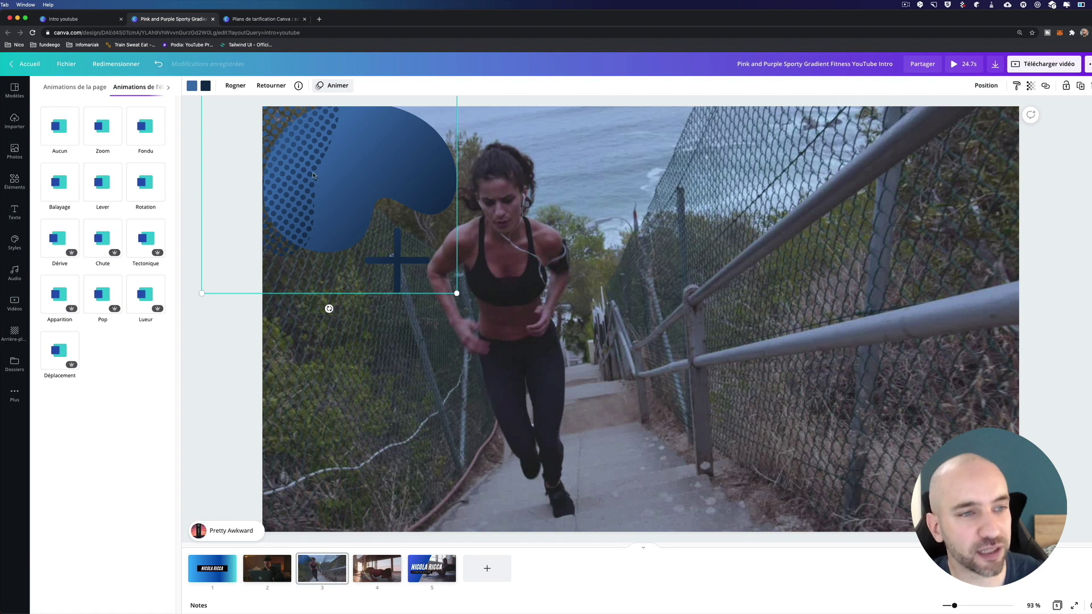
pyautogui.click(142, 183)
pyautogui.click(213, 363)
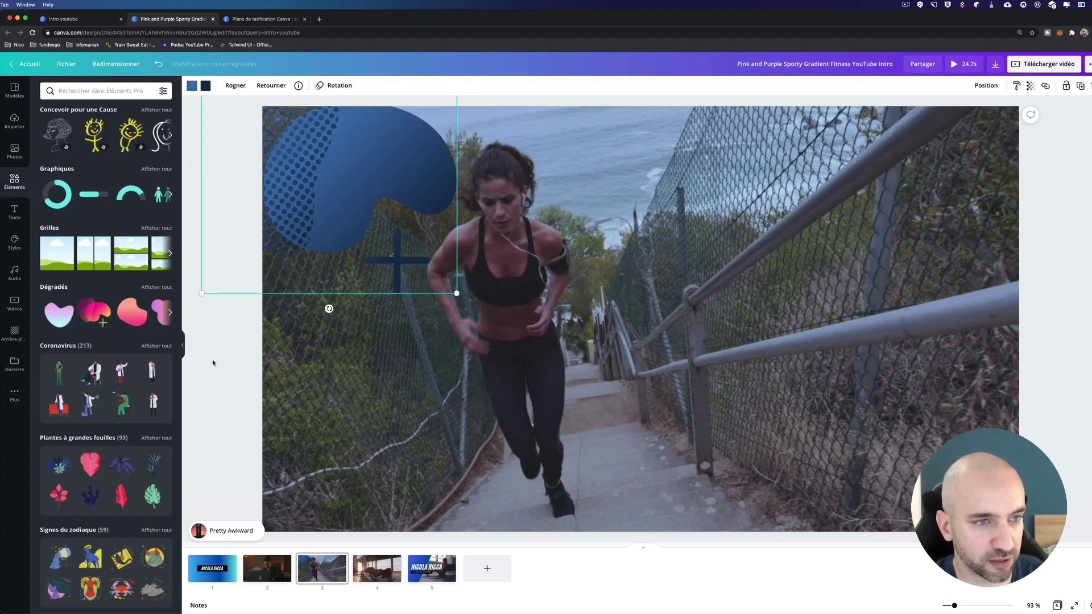
# - Add the pink and purple gradient blob with a white outline to page 3, enlarged in the lower-right corner
pyautogui.click(154, 287)
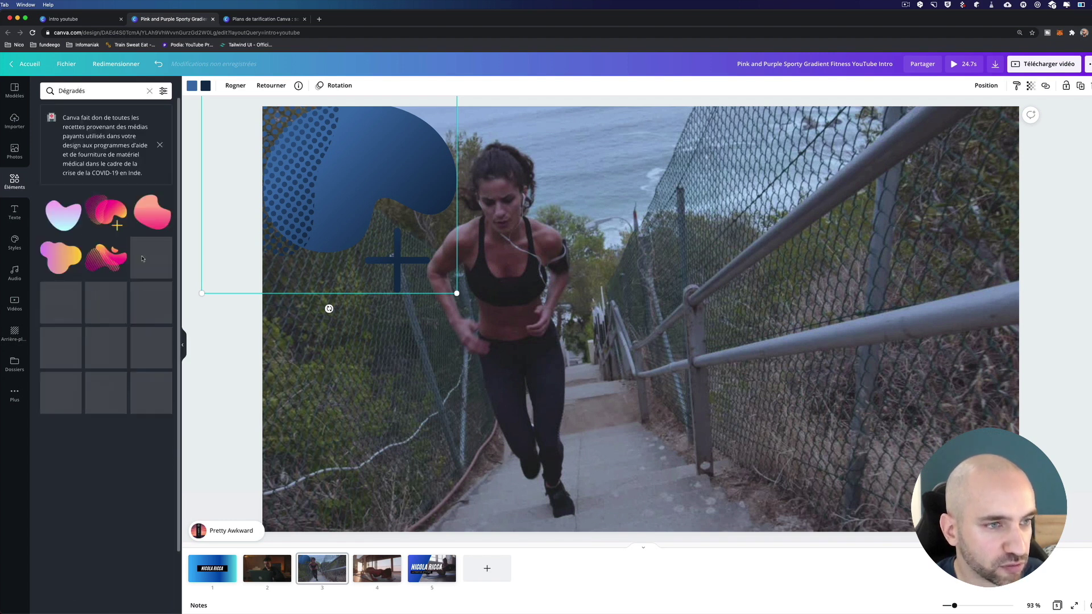
pyautogui.click(106, 294)
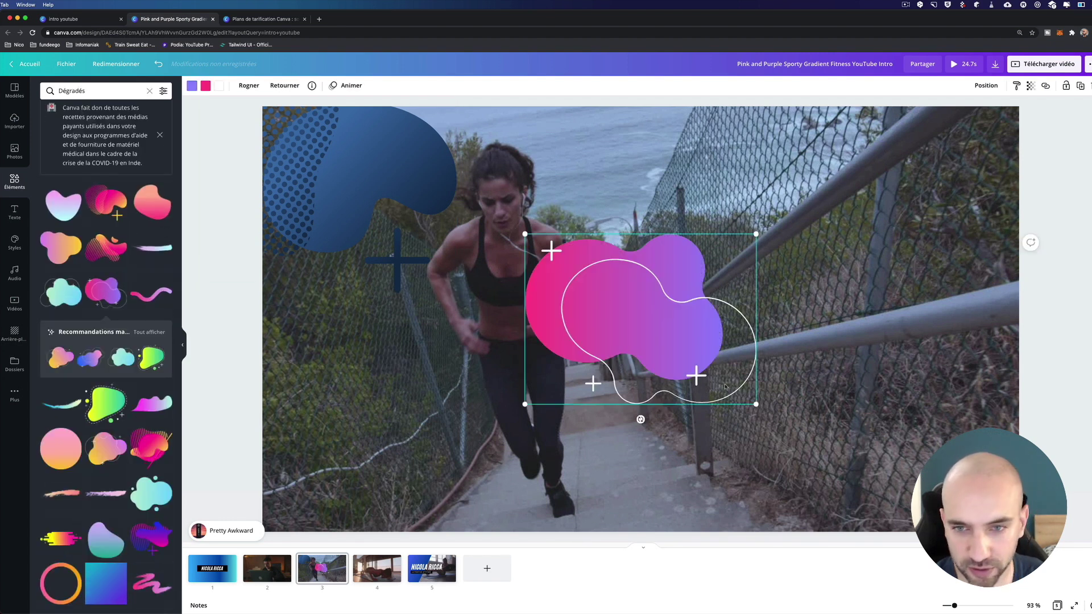
# - Recolour the lower-right blob on page 3 with dark navy and medium blue and give it the Balayage animation
pyautogui.click(205, 85)
pyautogui.click(94, 206)
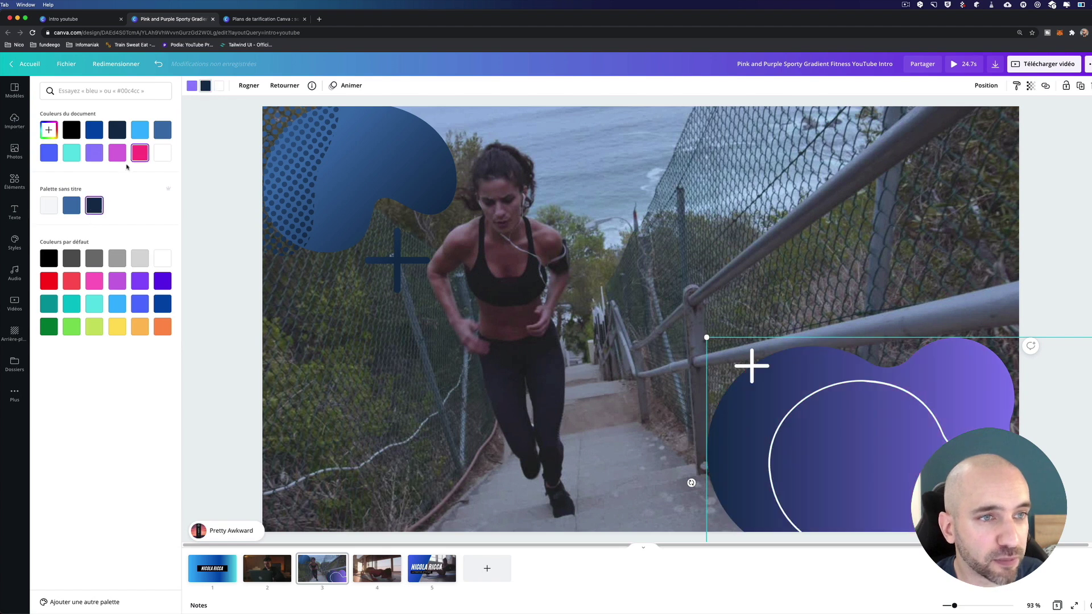
pyautogui.click(72, 206)
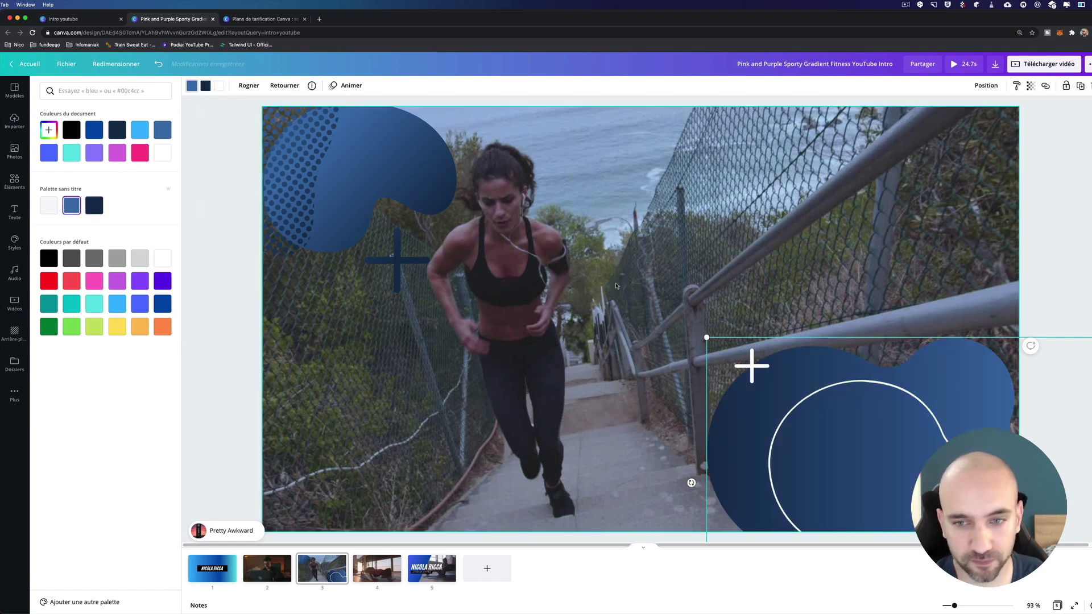
pyautogui.click(348, 85)
pyautogui.click(146, 239)
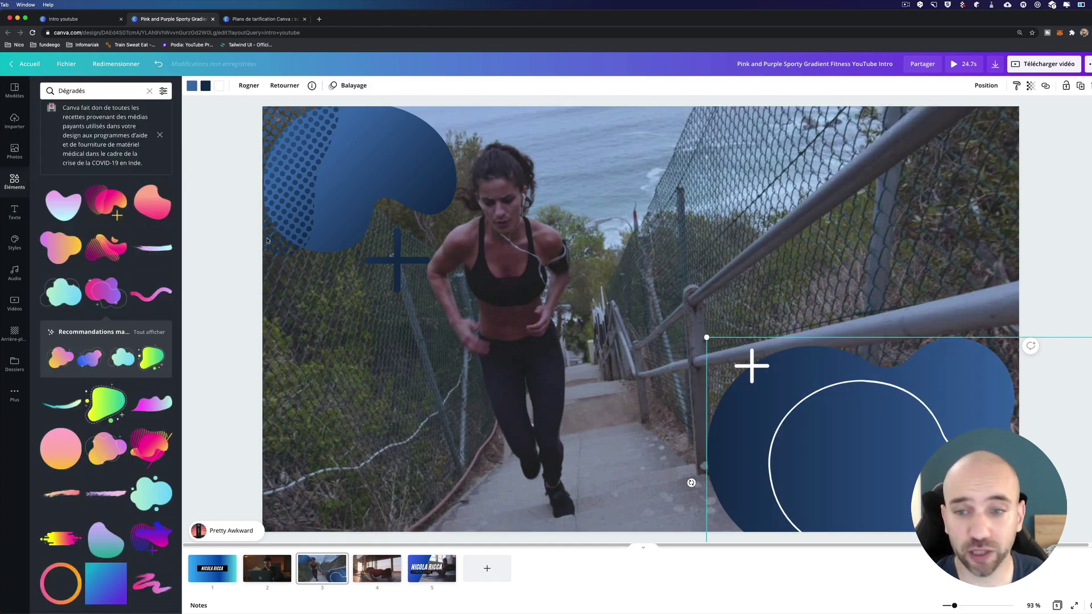
# - Preview the intro video, skipping ahead to about 9 seconds
pyautogui.click(971, 63)
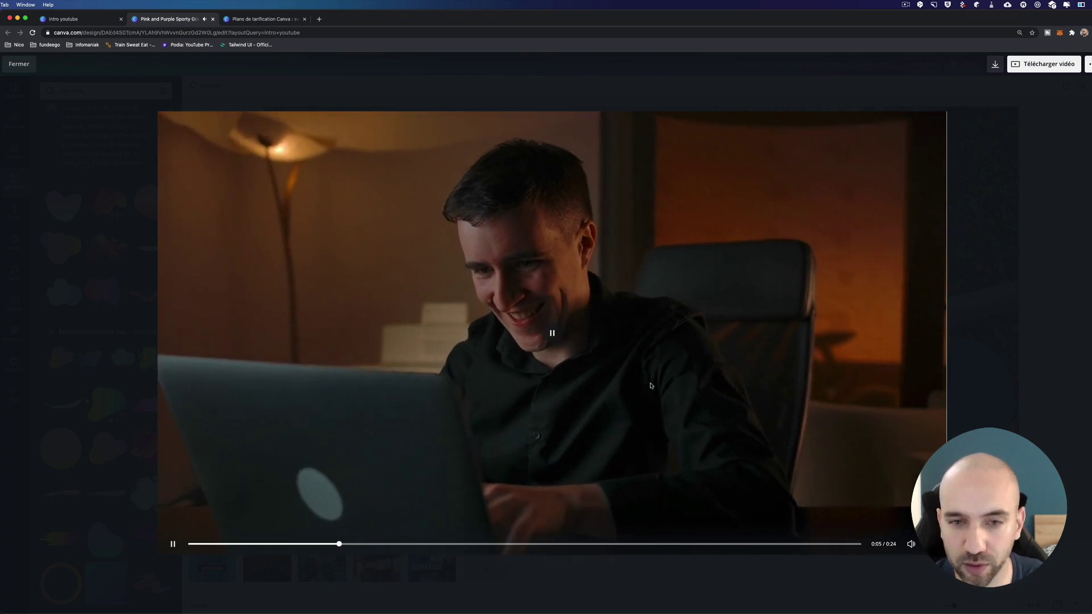
pyautogui.click(455, 545)
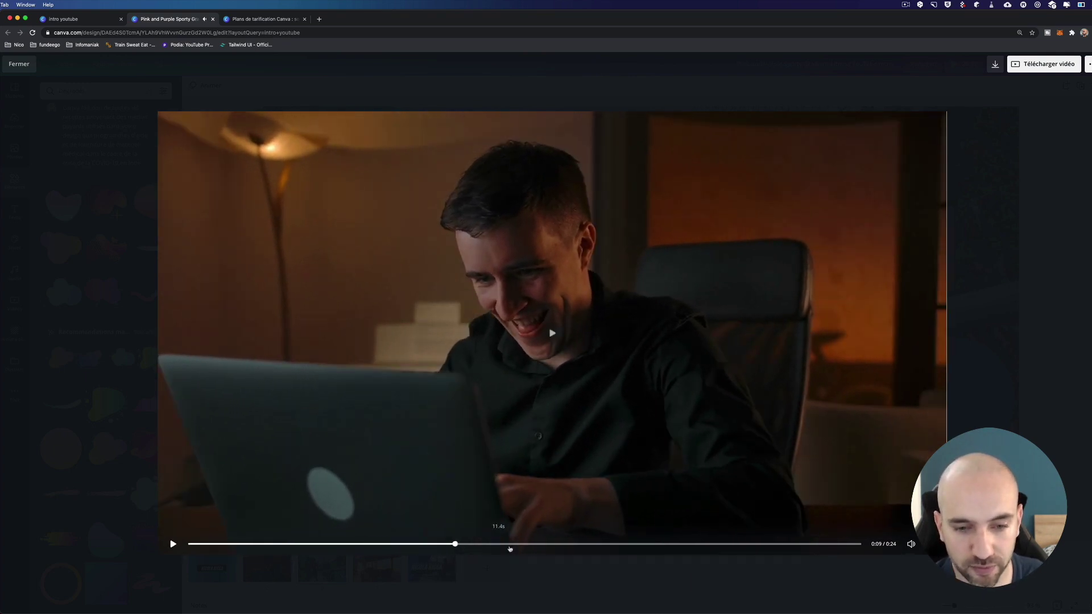
pyautogui.press('Escape')
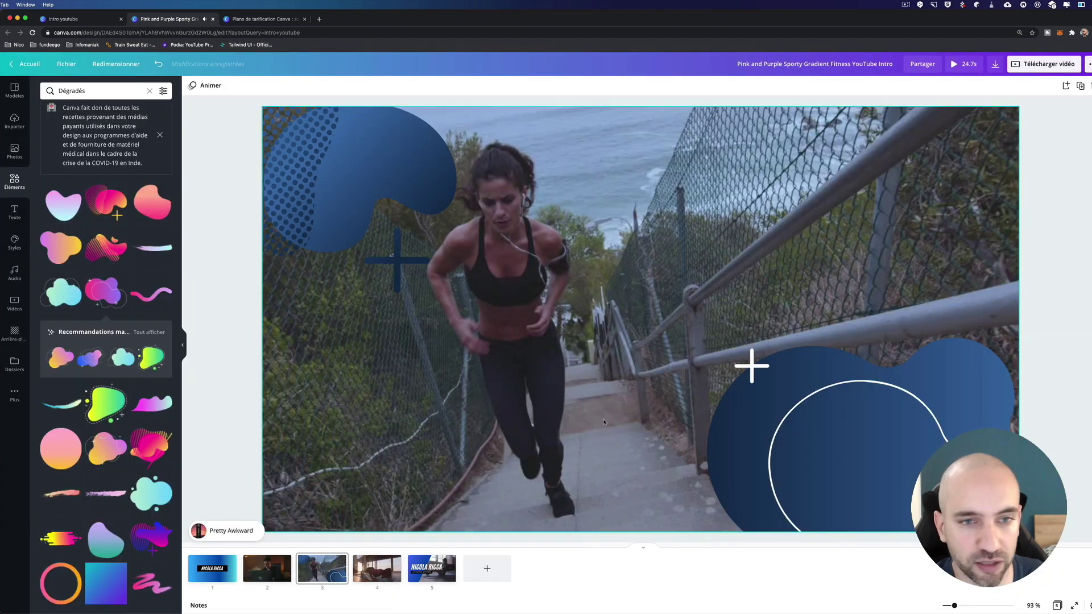
# - Trim the laptop video on page 2 to 2.0 s
pyautogui.click(278, 580)
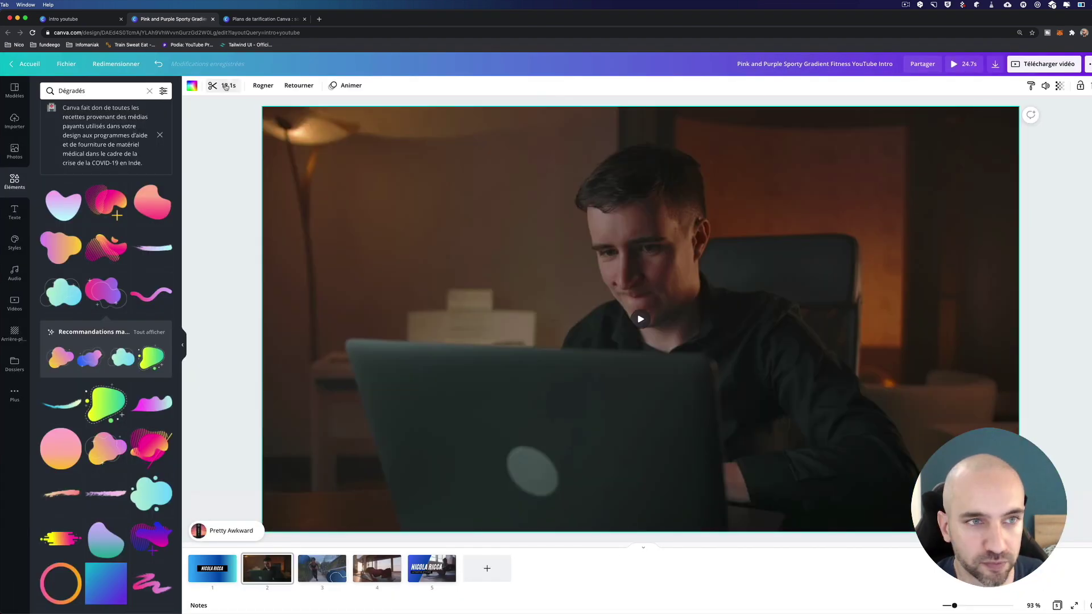
pyautogui.click(638, 317)
pyautogui.write('2')
pyautogui.press('Return')
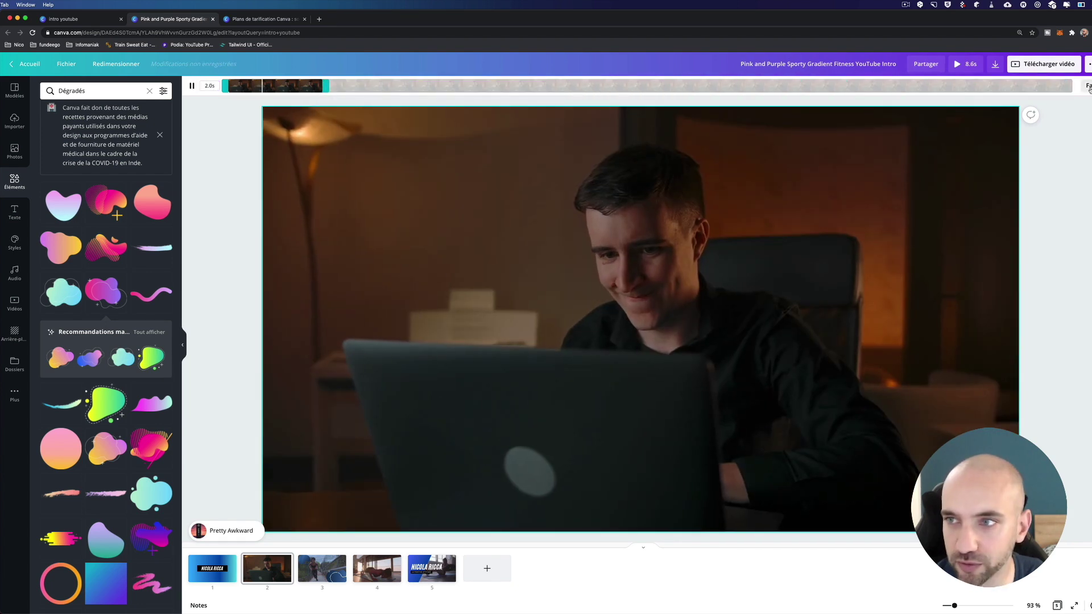
# - Preview the shortened intro and look through pages 4, 1, 2 and 3
pyautogui.click(965, 64)
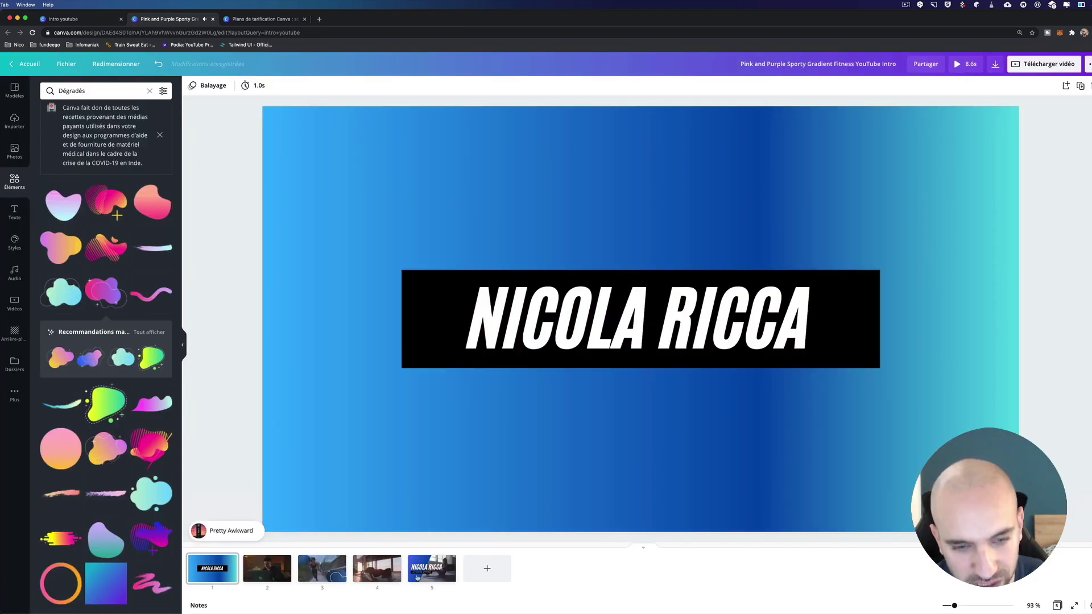
pyautogui.click(378, 578)
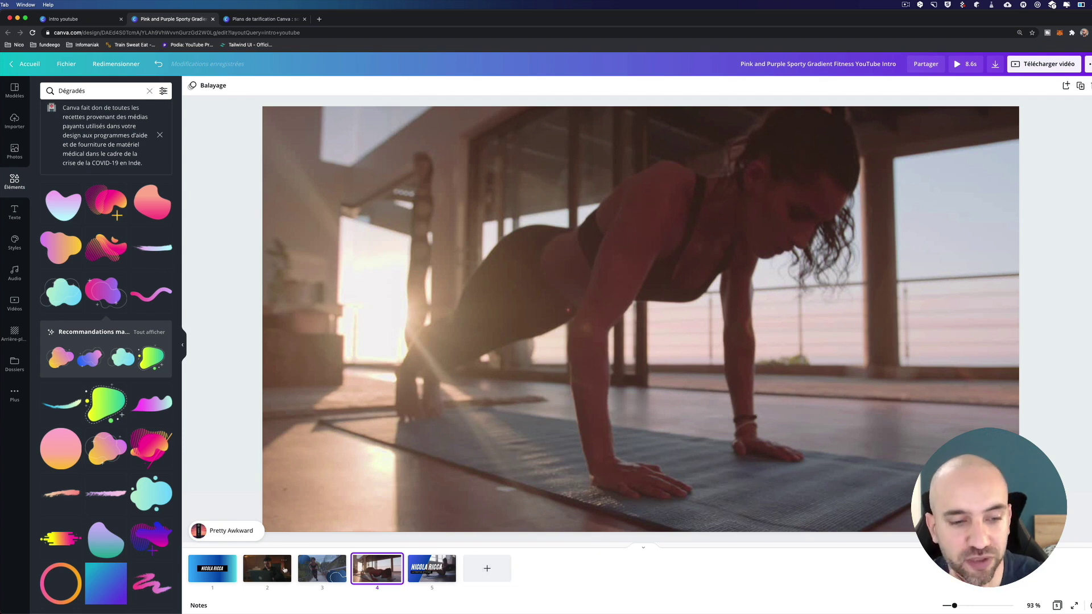
pyautogui.click(232, 577)
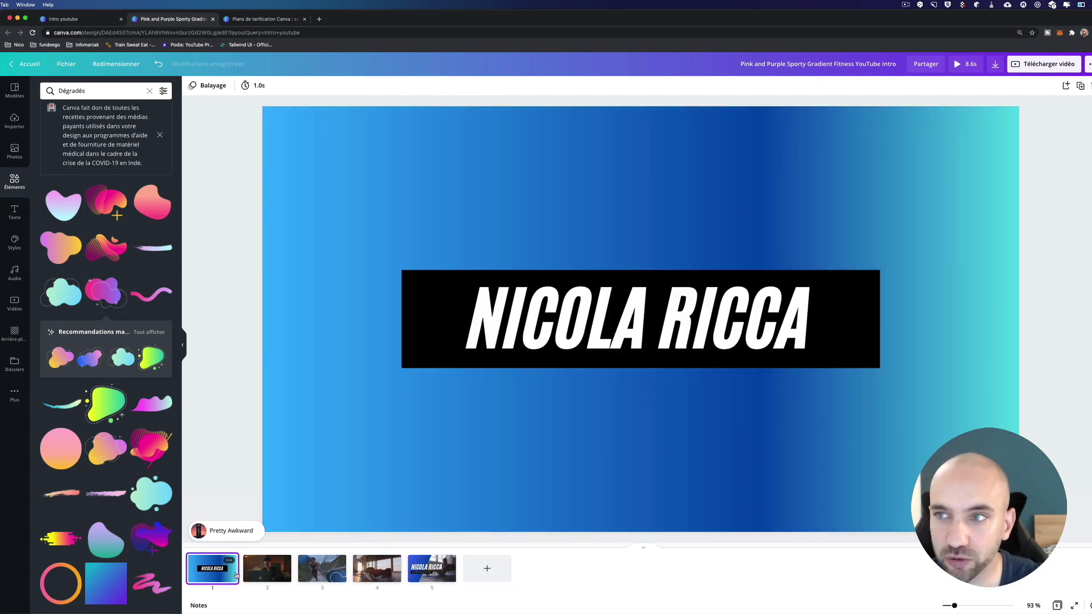
pyautogui.click(278, 571)
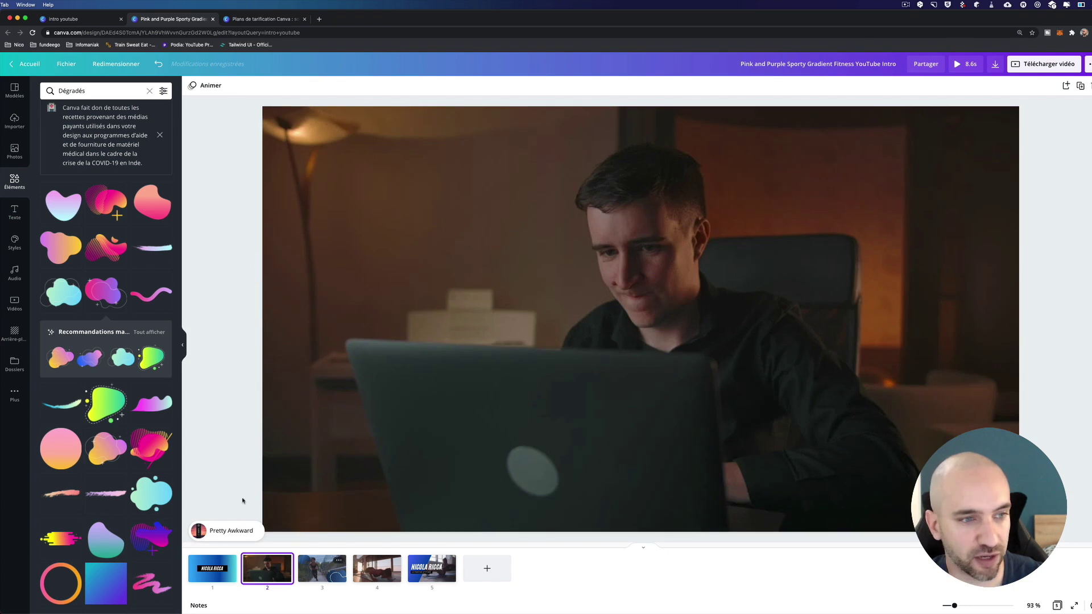
pyautogui.click(313, 565)
# - Replace page 2's video with the uploaded portrait photo of the man with joined hands beside a blue-lit monitor
pyautogui.click(264, 576)
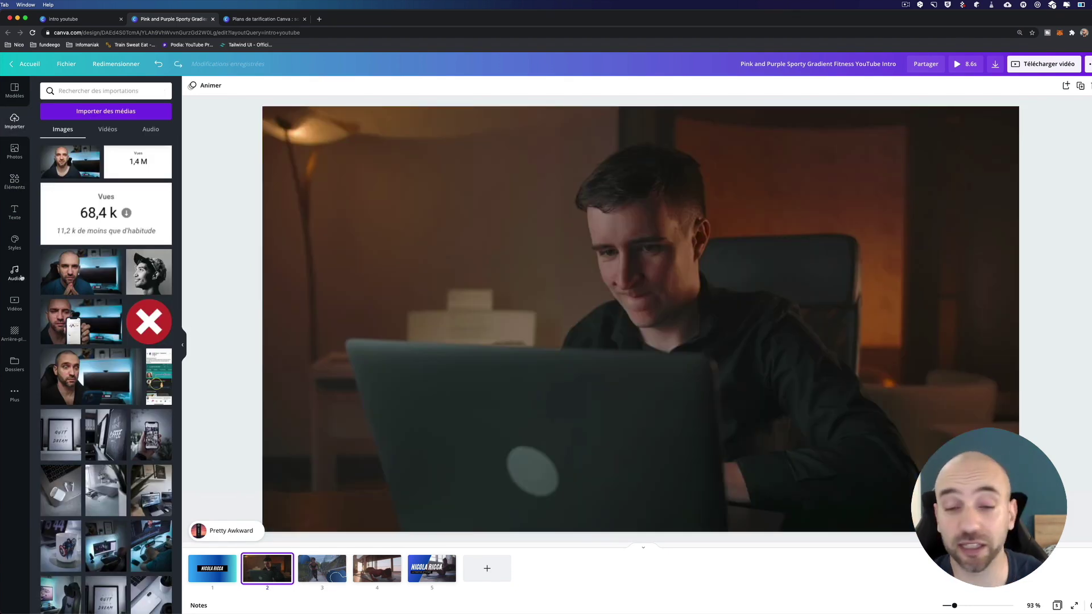
pyautogui.click(14, 150)
pyautogui.click(14, 120)
pyautogui.moveTo(83, 294); pyautogui.dragTo(273, 233)
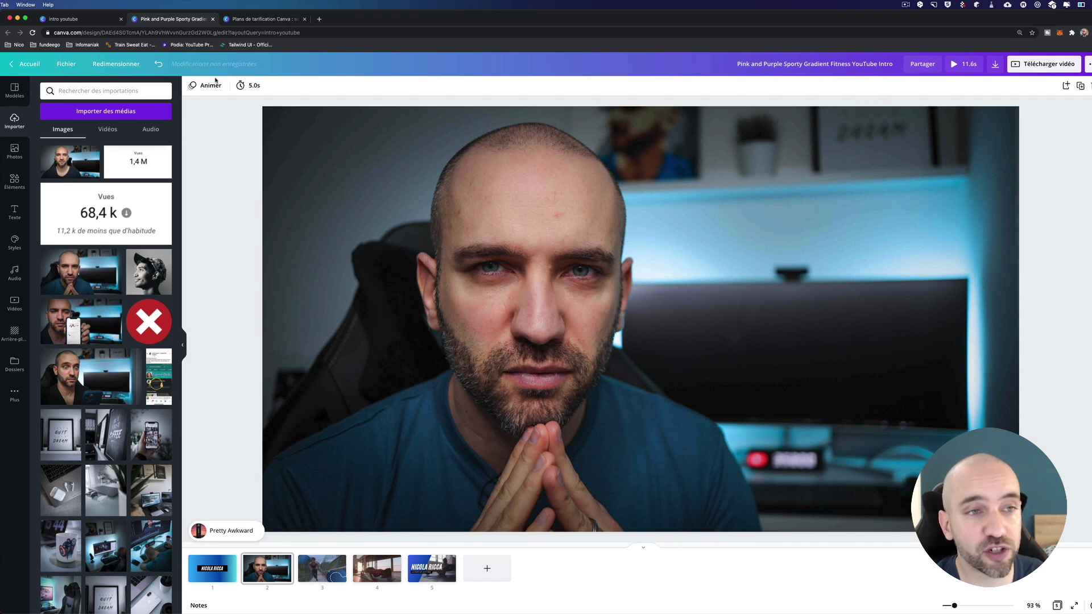
# - Apply the Zoom sur une photo page animation to page 2 and set its duration to 4.0 s
pyautogui.click(211, 85)
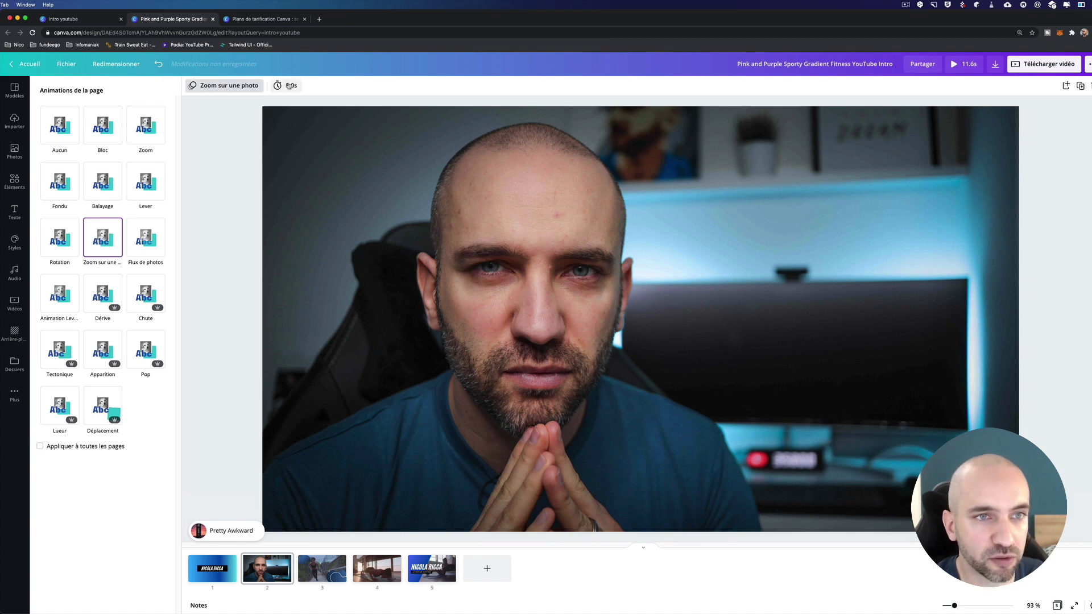
pyautogui.click(289, 85)
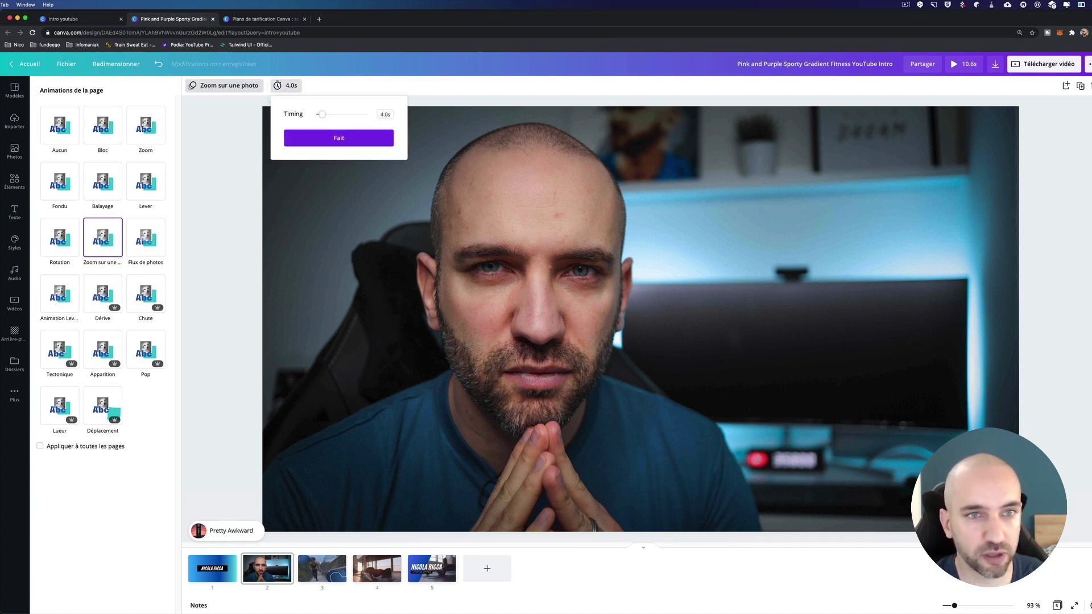
pyautogui.click(230, 345)
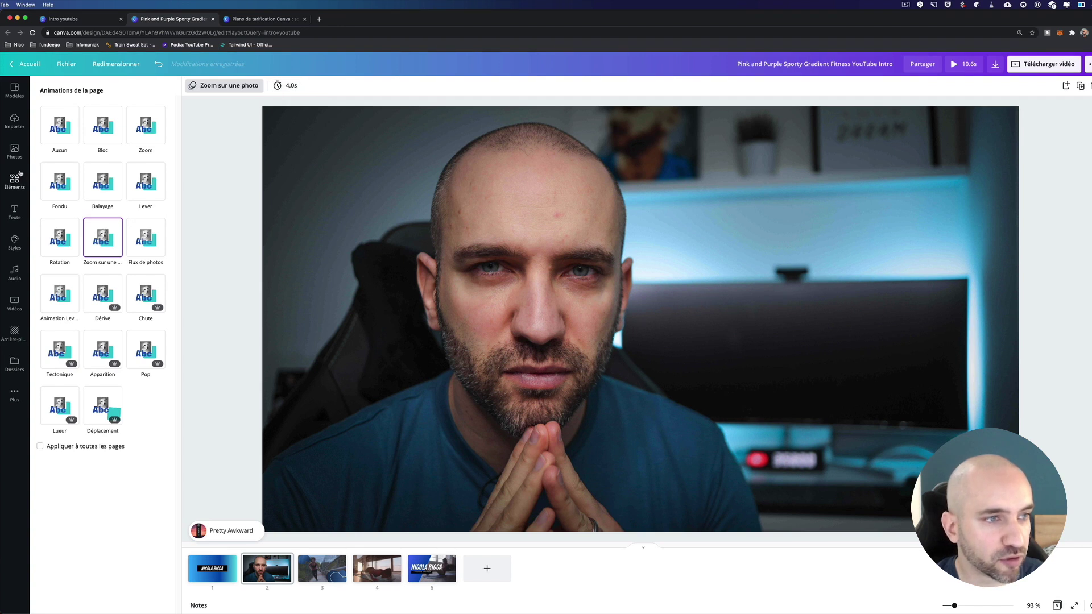
# - Search the elements for "youtube" and add the rounded play-button icon to page 2
pyautogui.click(20, 174)
pyautogui.click(14, 151)
pyautogui.click(104, 90)
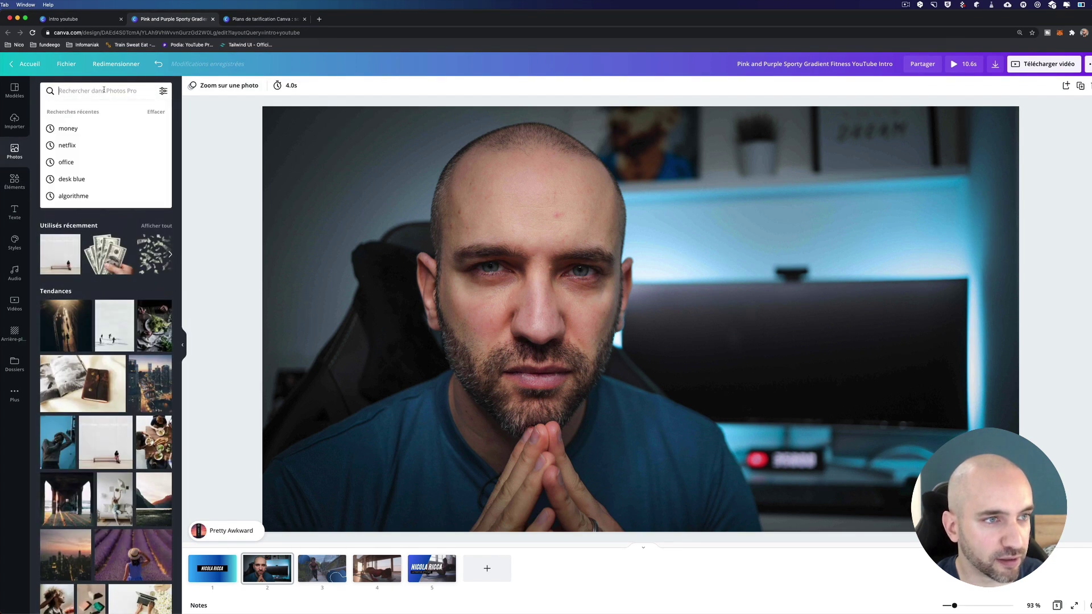
pyautogui.click(14, 181)
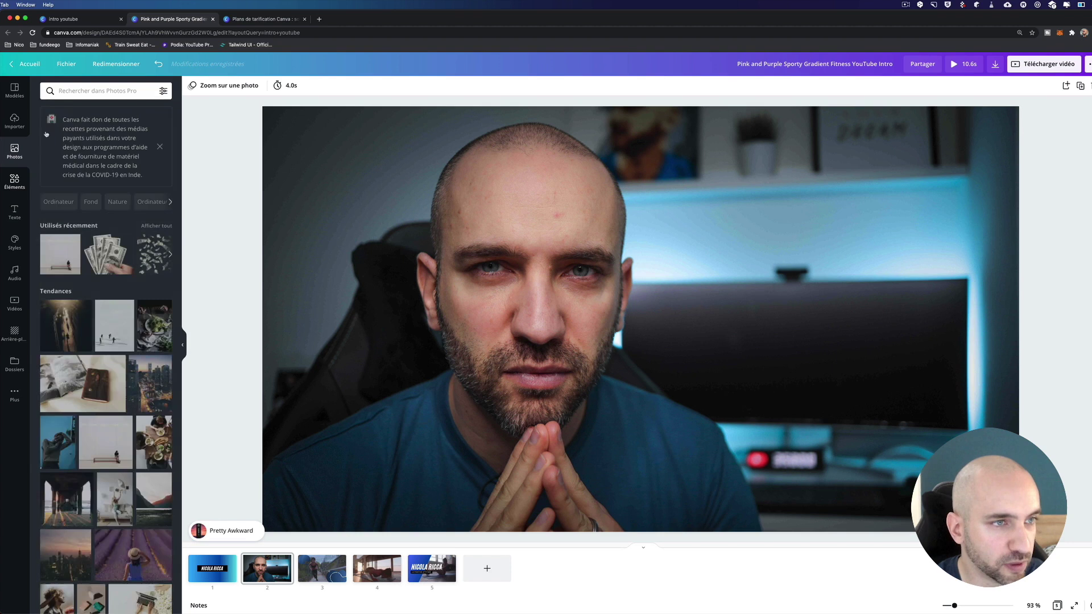
pyautogui.click(57, 87)
pyautogui.write('youtube')
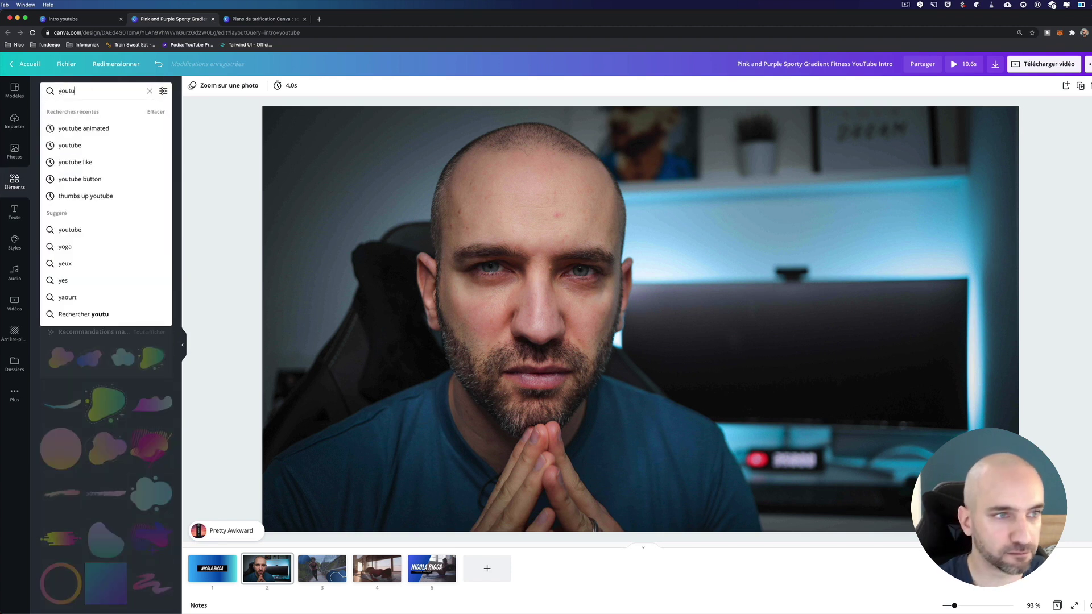
pyautogui.press('Return')
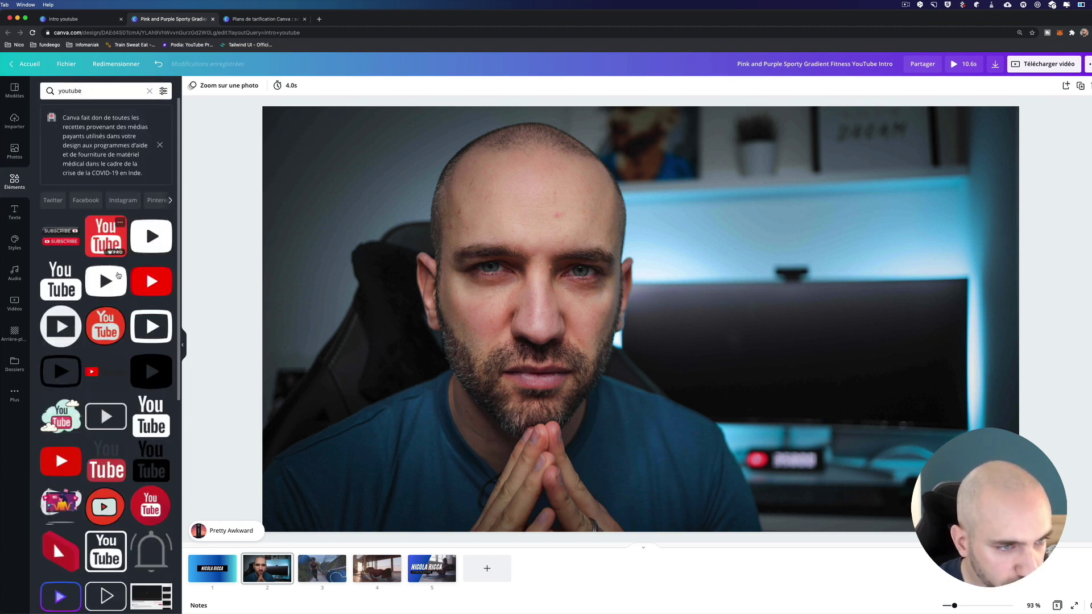
pyautogui.click(113, 289)
# - Recolour the play-button icon on page 2 from the default palette to red
pyautogui.click(192, 86)
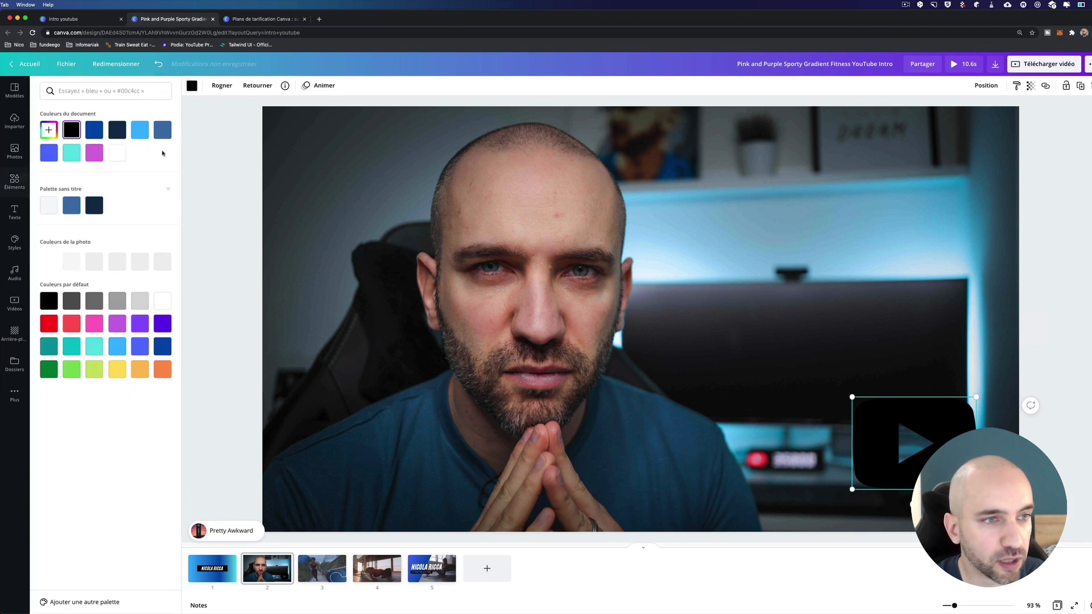
pyautogui.click(50, 323)
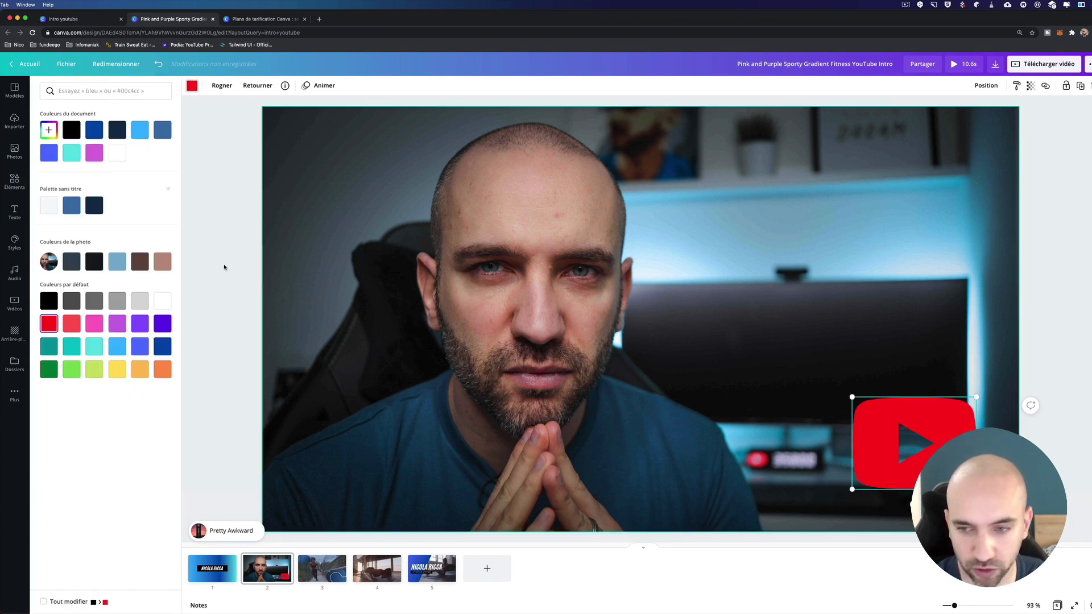
pyautogui.press('Escape')
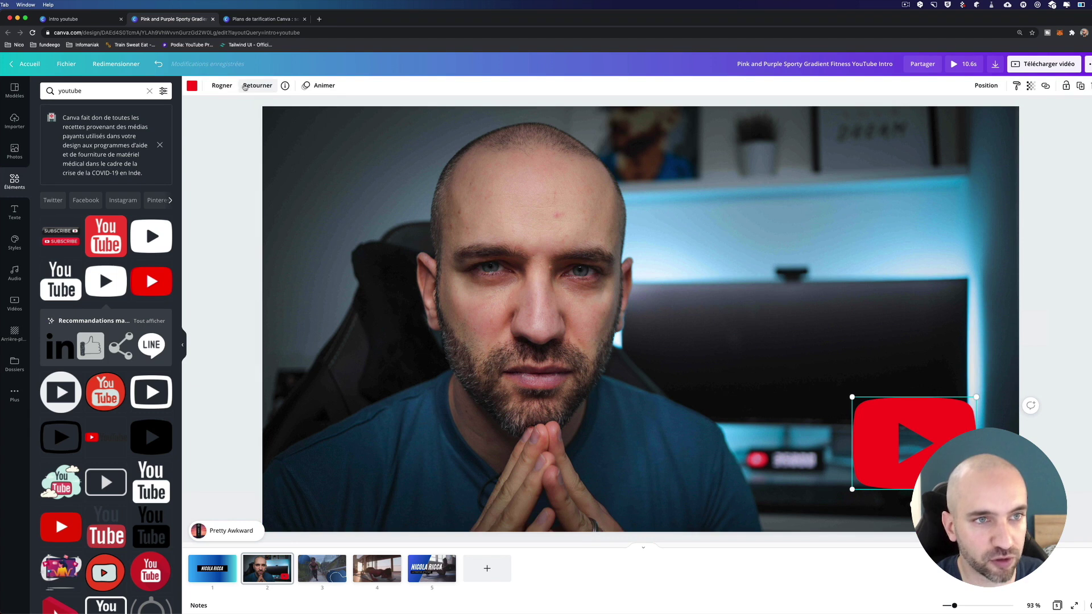
# - Try the Zoom and Fondu animations on the red icon, apply Apparition to it, and preview the intro
pyautogui.click(258, 85)
pyautogui.click(319, 85)
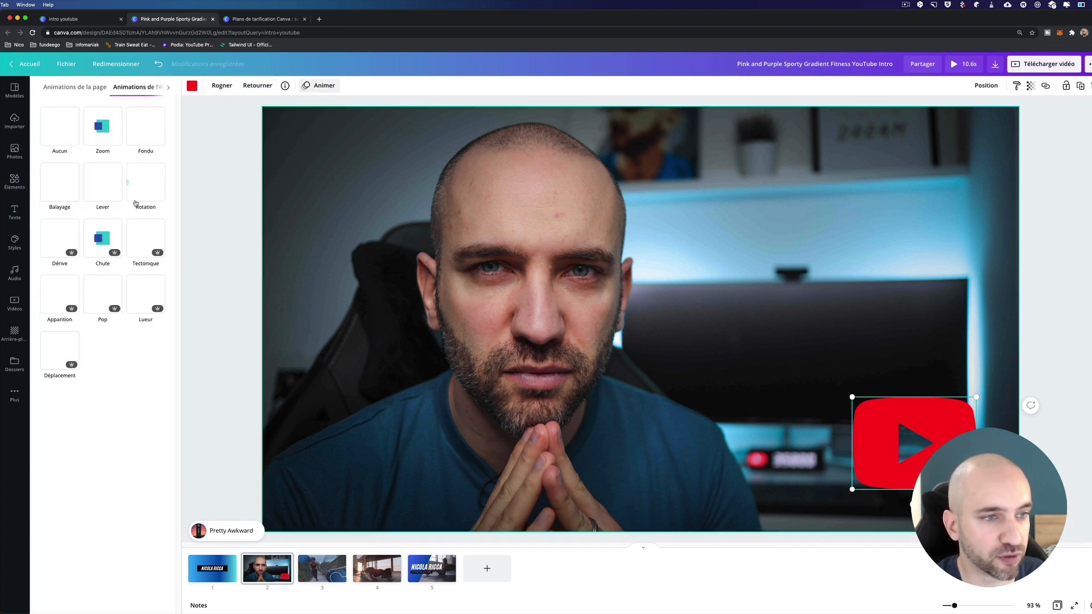
pyautogui.click(102, 126)
pyautogui.click(143, 130)
pyautogui.click(60, 294)
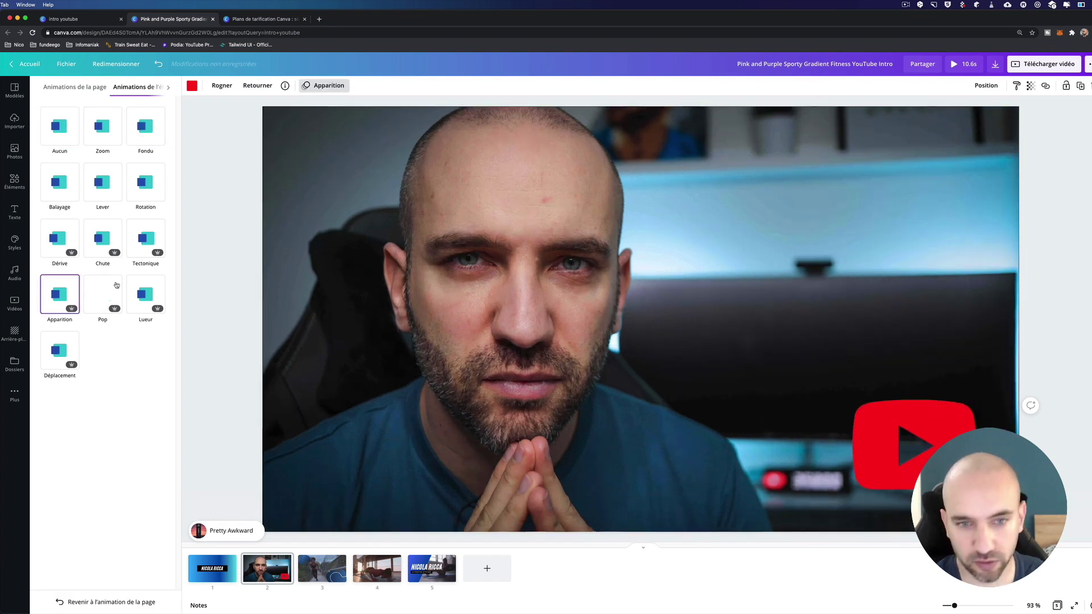
pyautogui.click(961, 66)
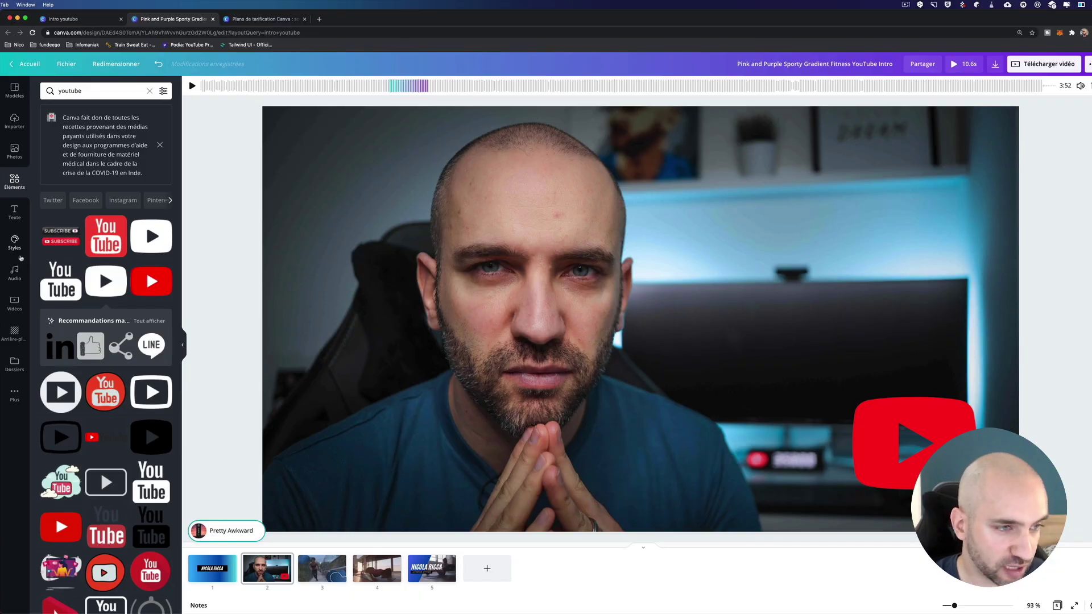
# - Replace the Pretty Awkward soundtrack with Signal to Noise and preview the intro
pyautogui.click(16, 281)
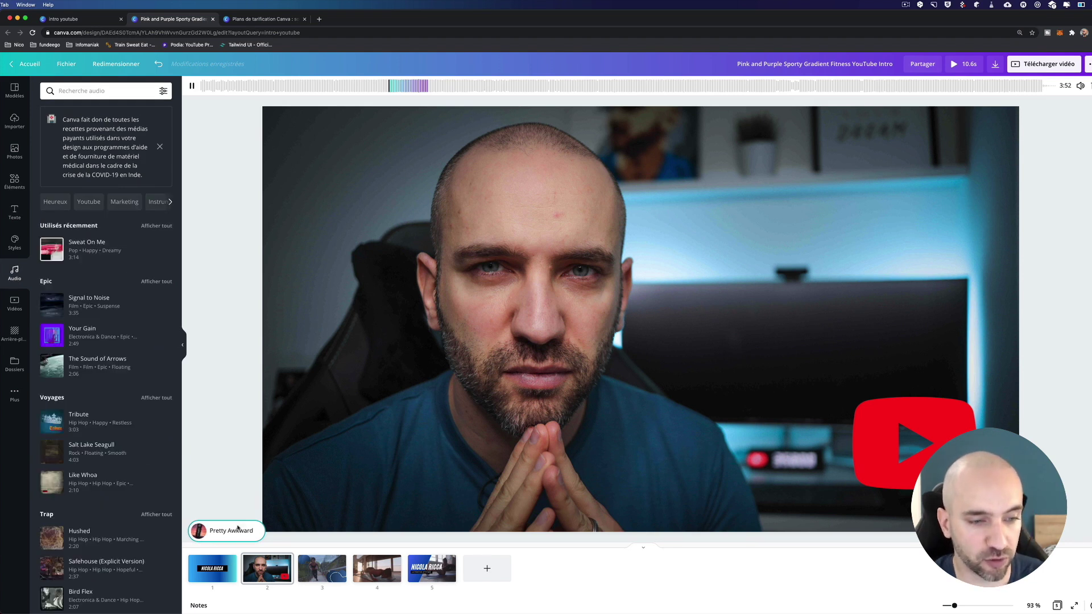
pyautogui.press('Delete')
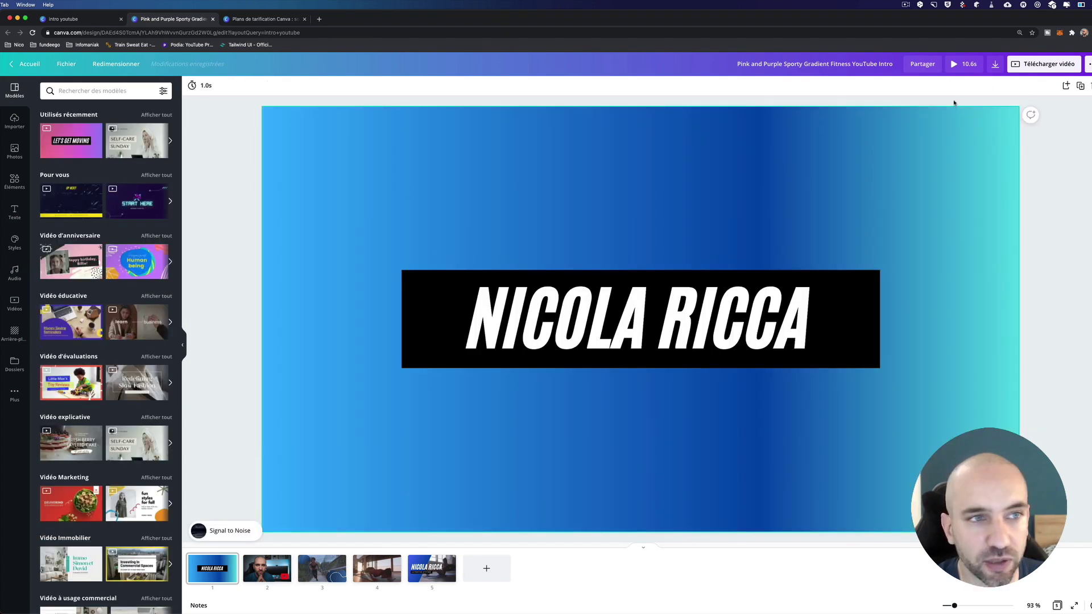
pyautogui.click(963, 63)
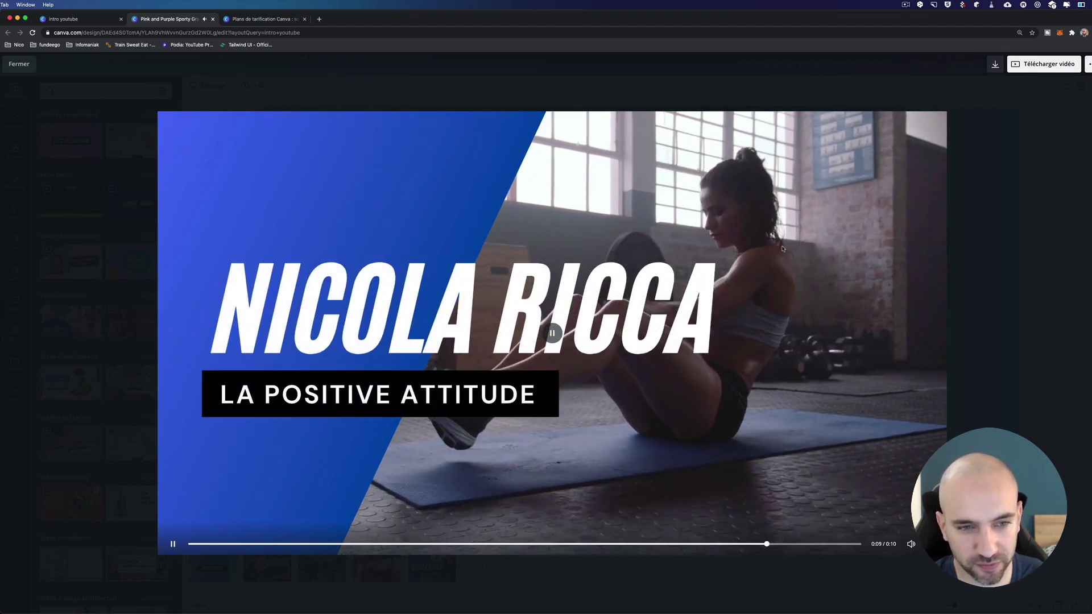
pyautogui.press('Escape')
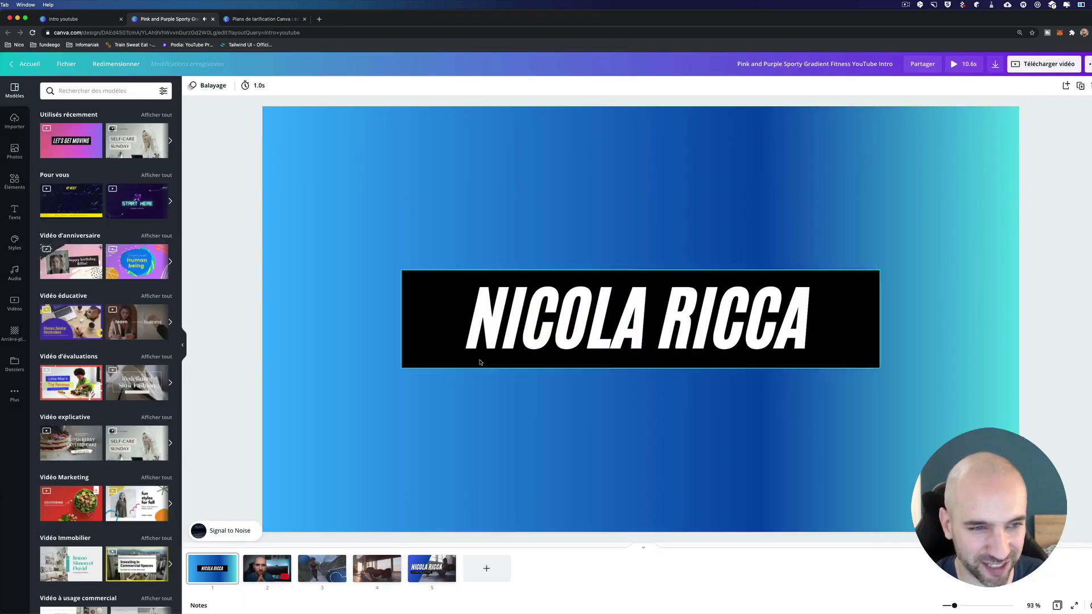
# - Apply the Vidéo éducative template Black General Subjects Online Education YouTube Video Ad to all 5 pages and preview it
pyautogui.scroll(-10, 107, 276)
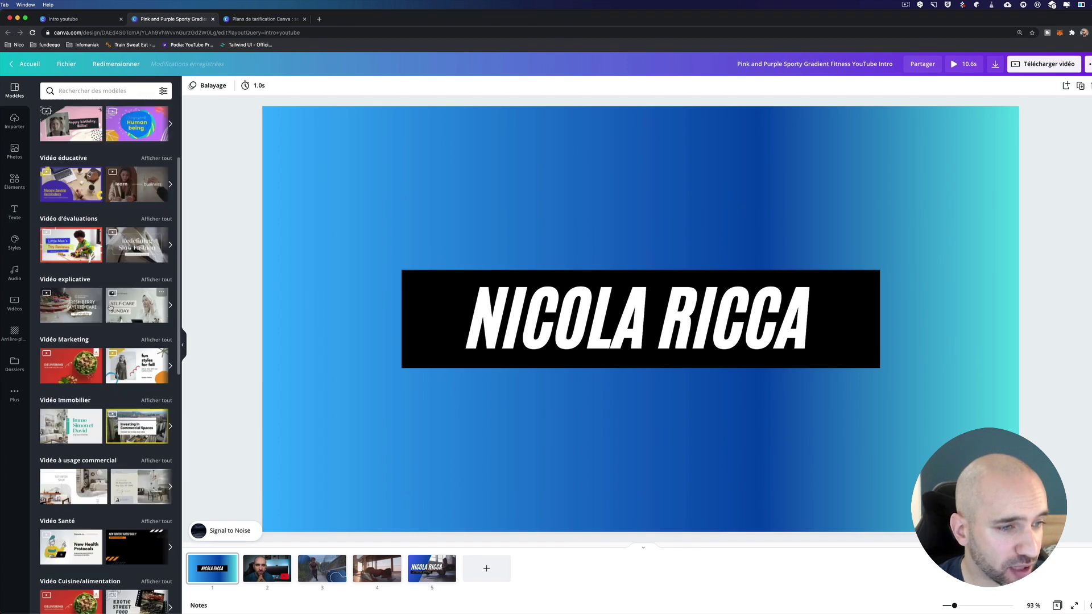
pyautogui.scroll(15, 99, 352)
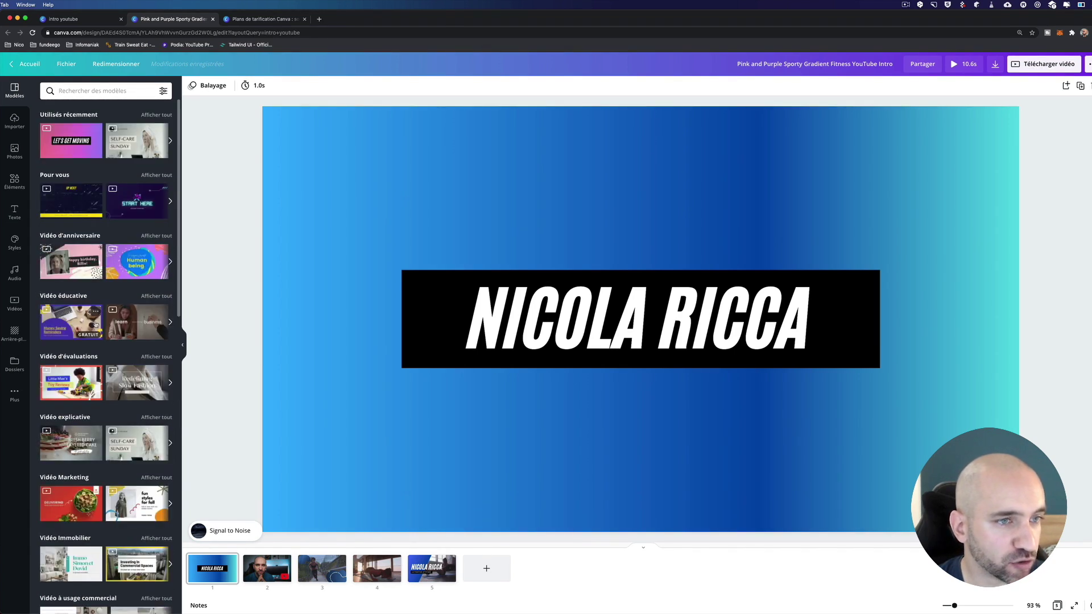
pyautogui.click(156, 297)
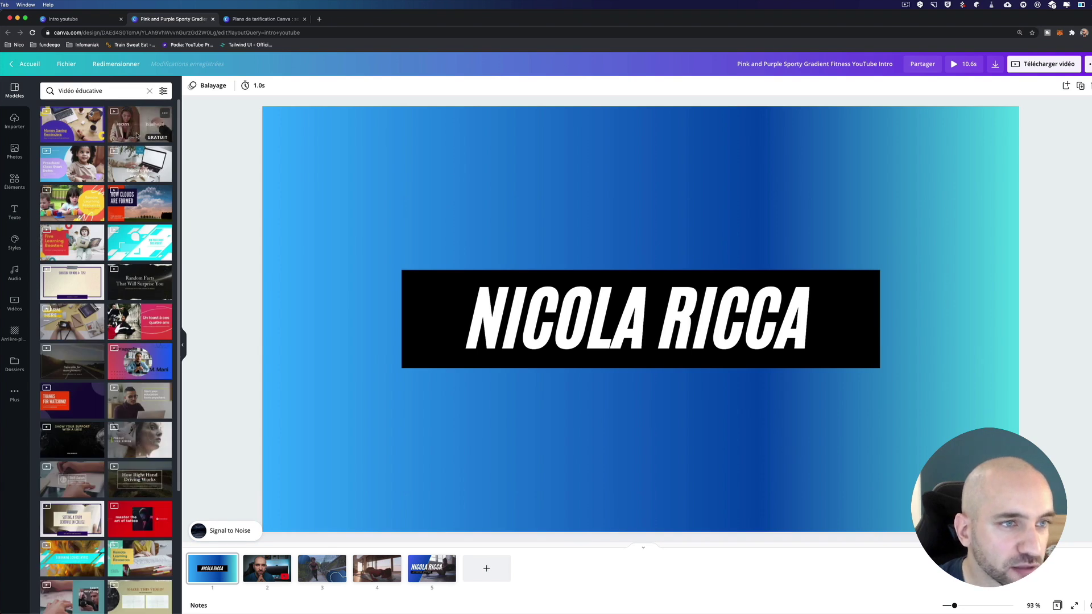
pyautogui.click(137, 136)
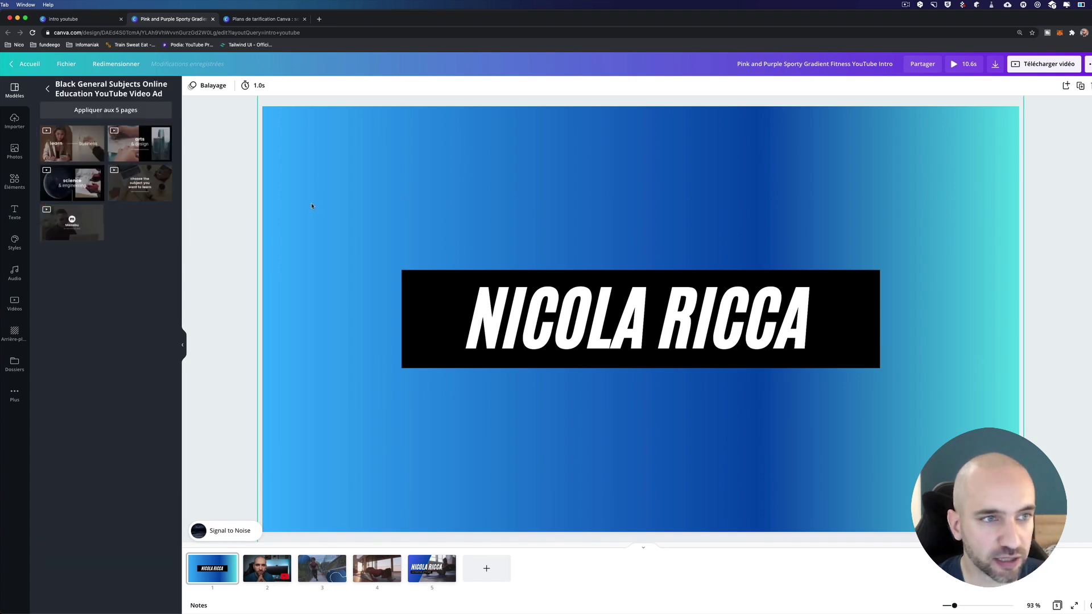
pyautogui.click(83, 110)
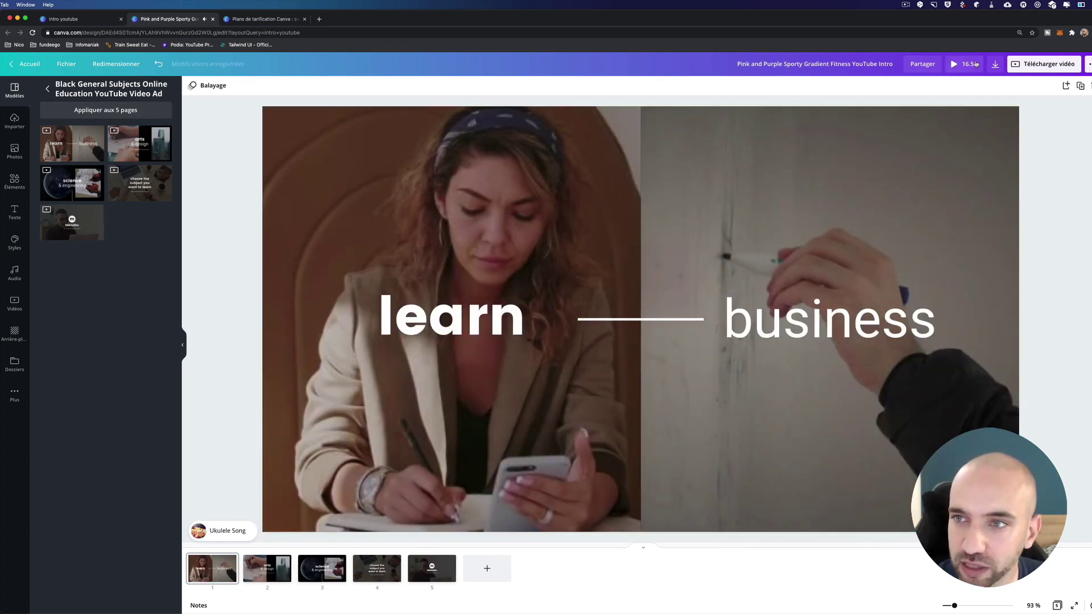
pyautogui.click(975, 64)
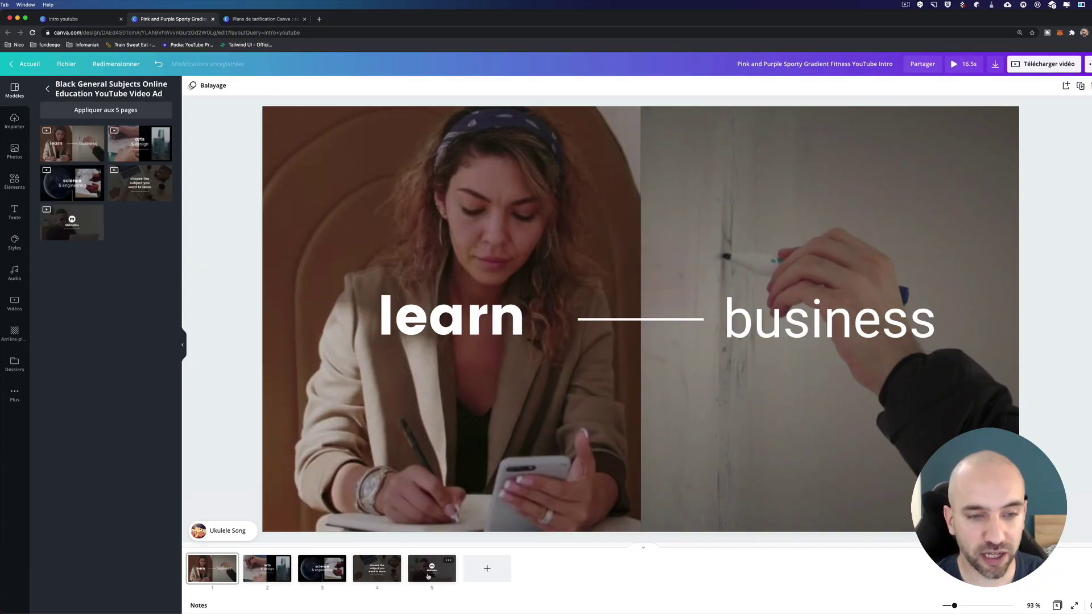
# - Trim the background video of the Manabu closing page (page 5) to 2.0 s
pyautogui.click(423, 575)
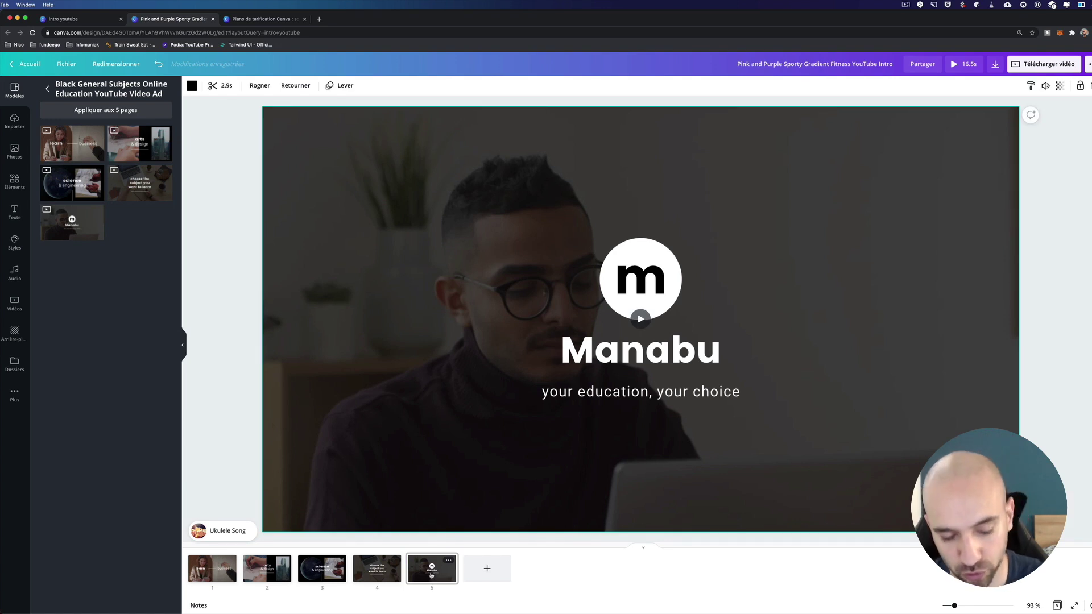
pyautogui.click(226, 87)
pyautogui.moveTo(505, 84); pyautogui.dragTo(436, 86)
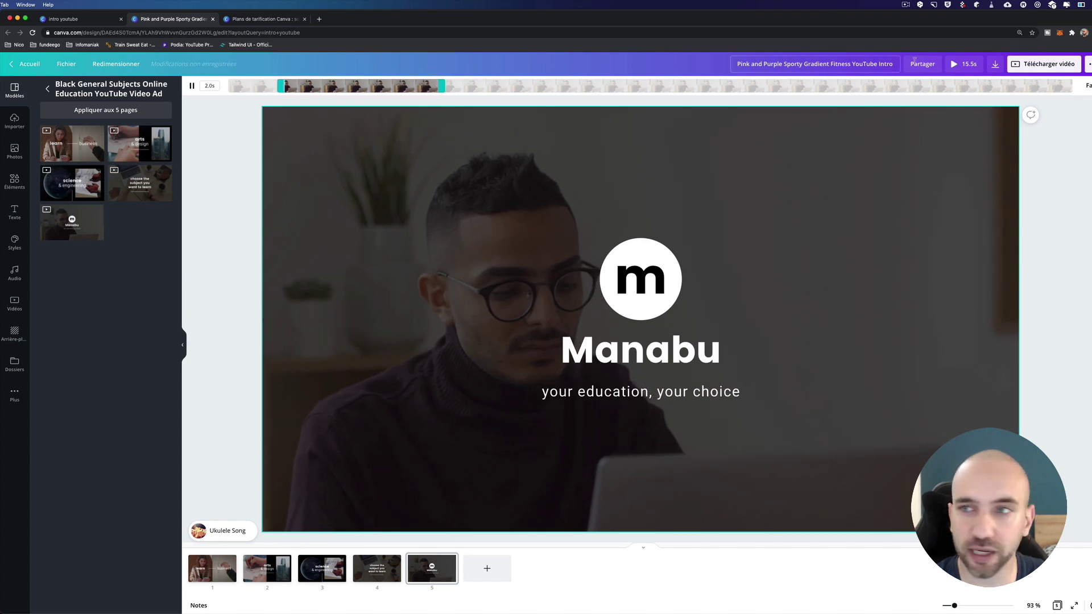
pyautogui.click(244, 101)
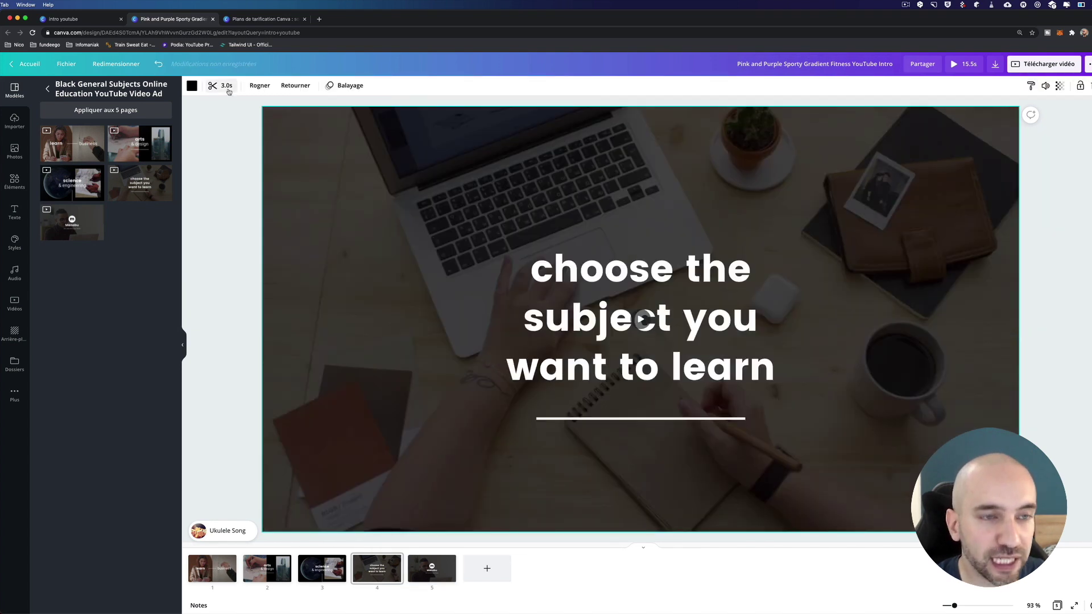
# - Trim the desk video on page 4 to 2.0 s
pyautogui.click(227, 87)
pyautogui.moveTo(776, 85); pyautogui.dragTo(757, 86)
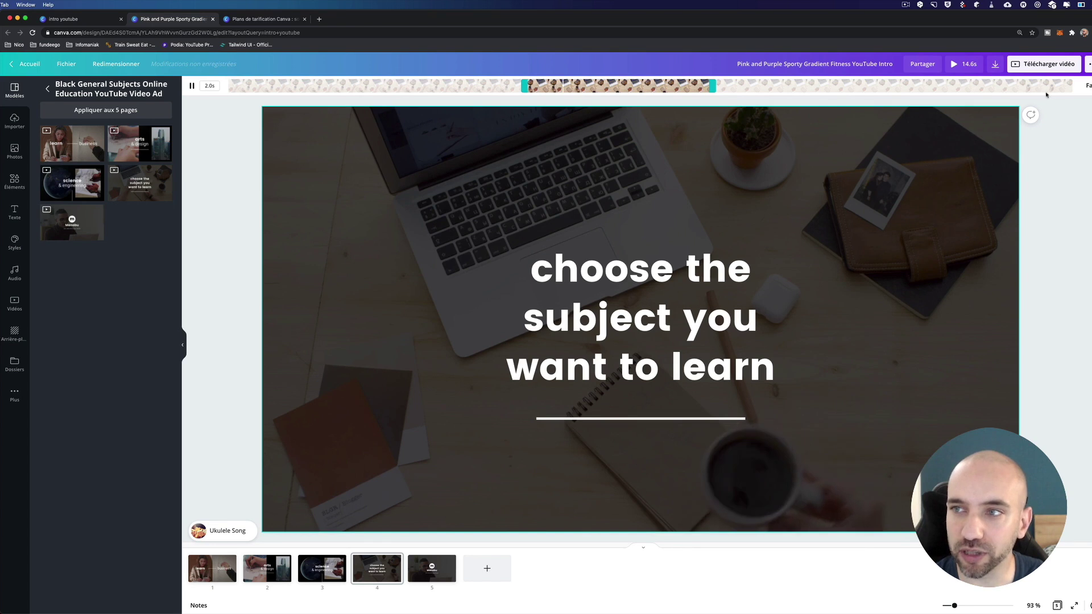
pyautogui.click(1088, 86)
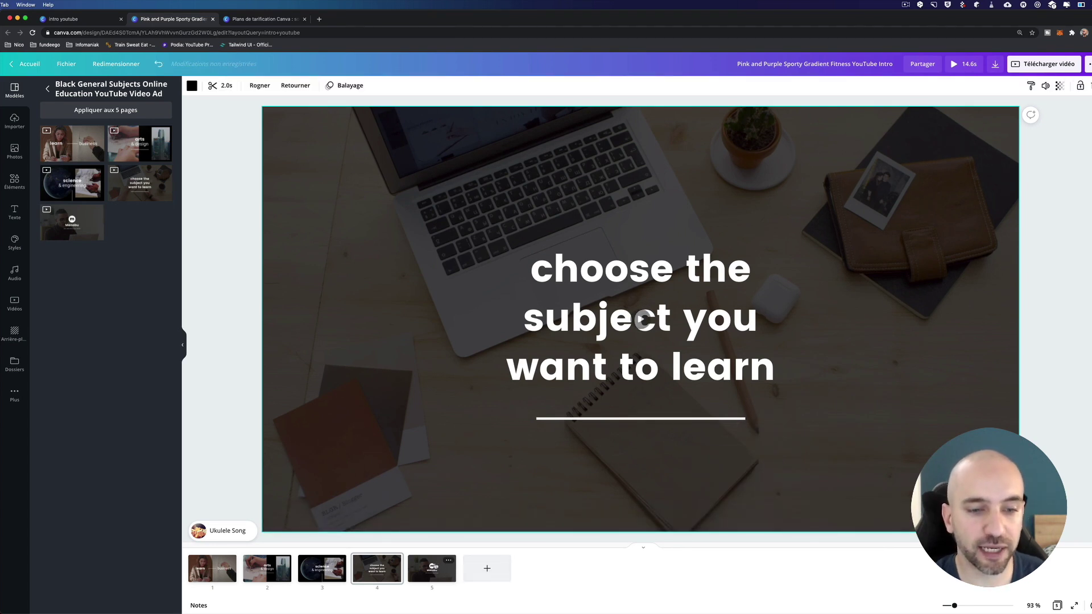
# - Trim both videos on page 3, the hands over the map and the globe, to 2.0 s
pyautogui.click(340, 567)
pyautogui.click(756, 169)
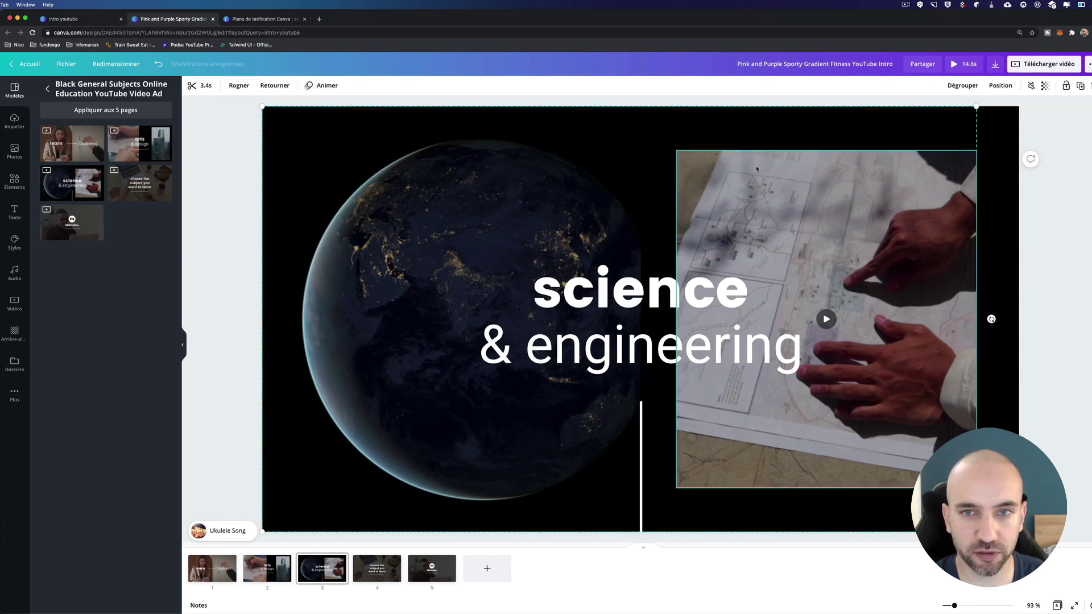
pyautogui.click(191, 86)
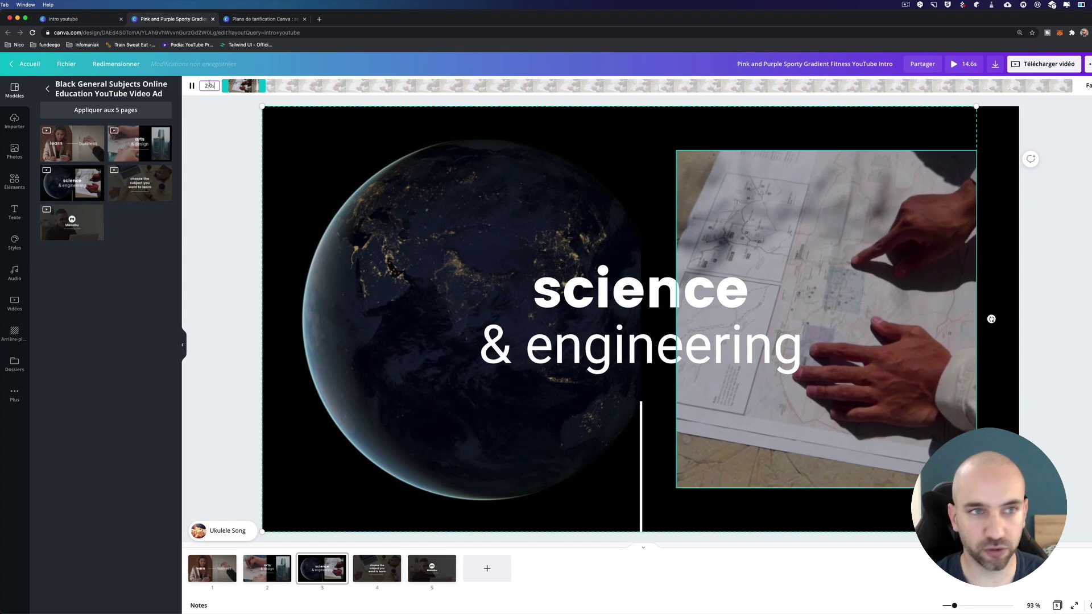
pyautogui.click(476, 227)
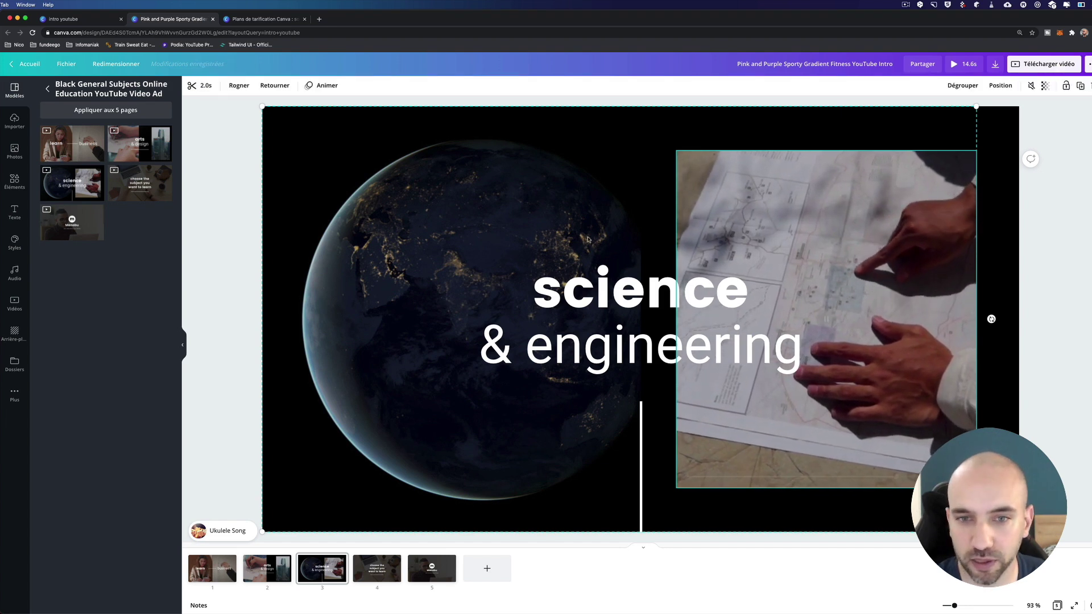
pyautogui.click(208, 87)
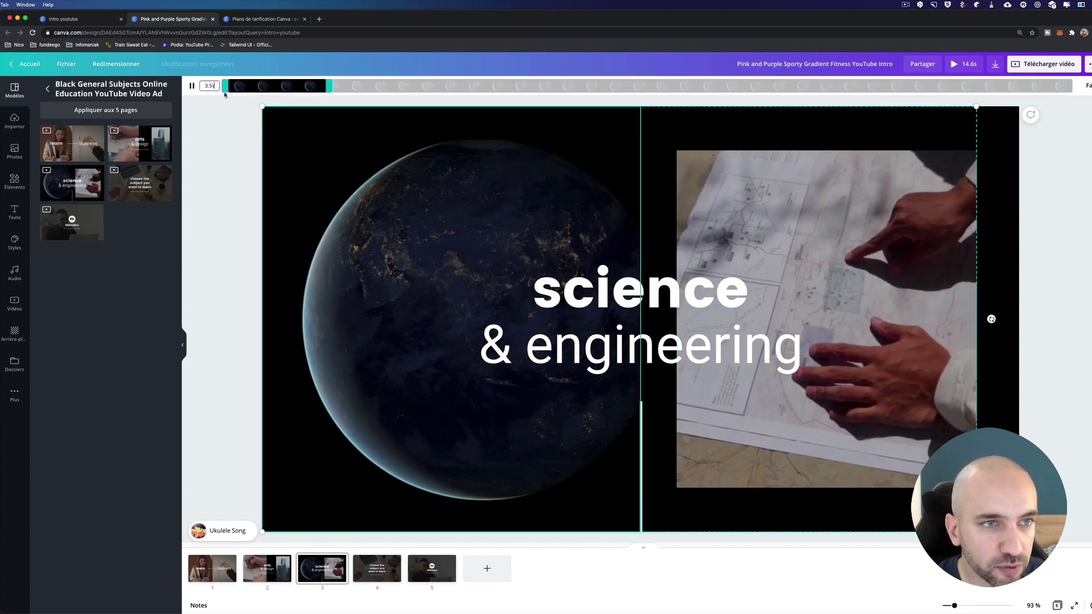
# - Trim the skyscraper and drawing-hand videos on page 2 to 2.0 s and shift the drawing clip to a later section of its footage
pyautogui.click(315, 94)
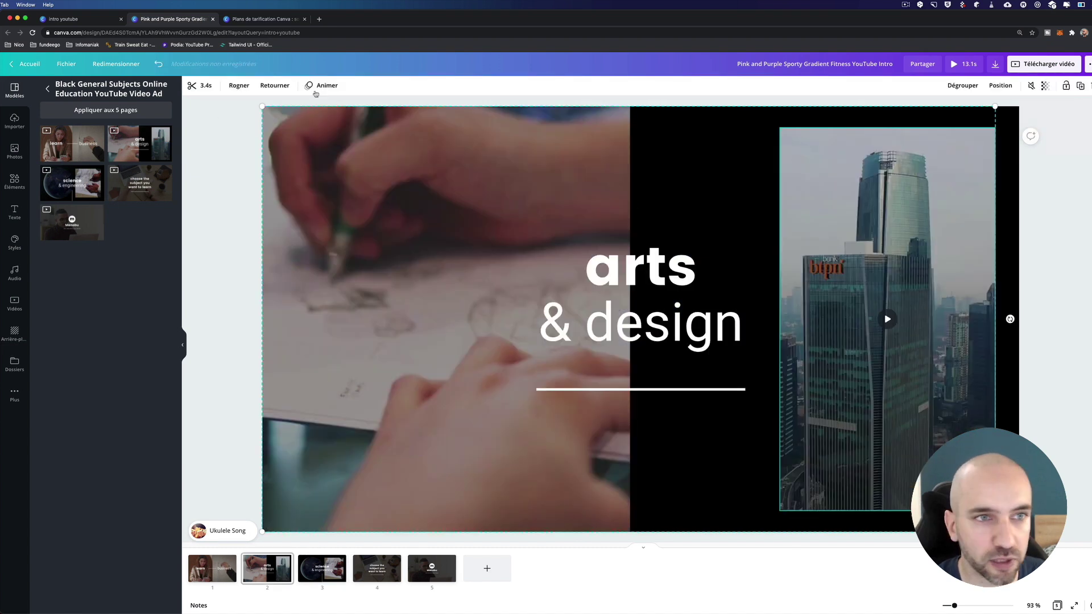
pyautogui.click(205, 86)
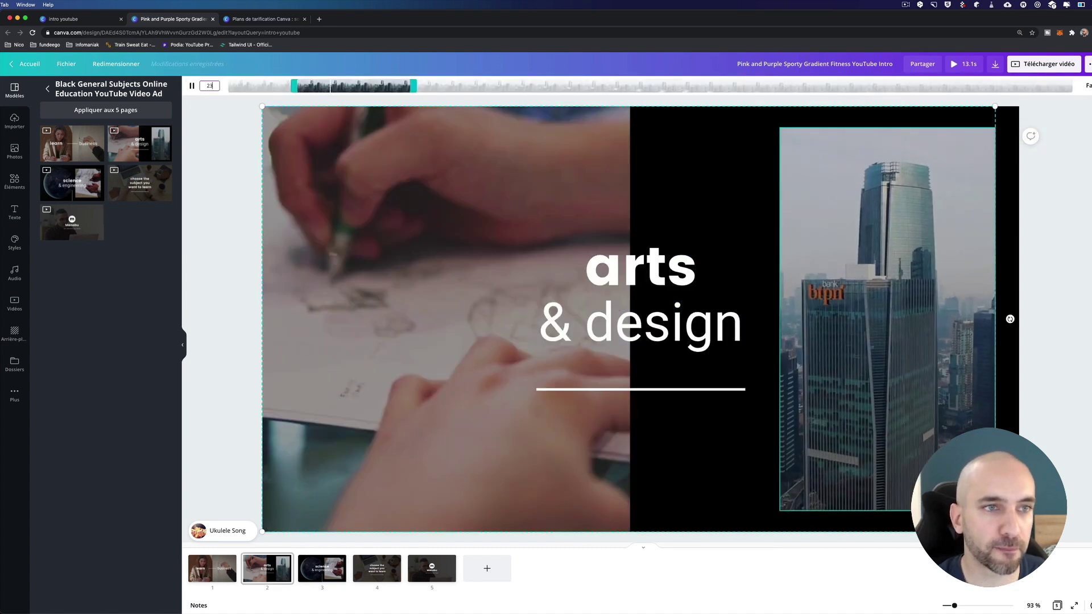
pyautogui.press('BackSpace')
pyautogui.press('BackSpace')
pyautogui.press('BackSpace')
pyautogui.press('BackSpace')
pyautogui.press('Return')
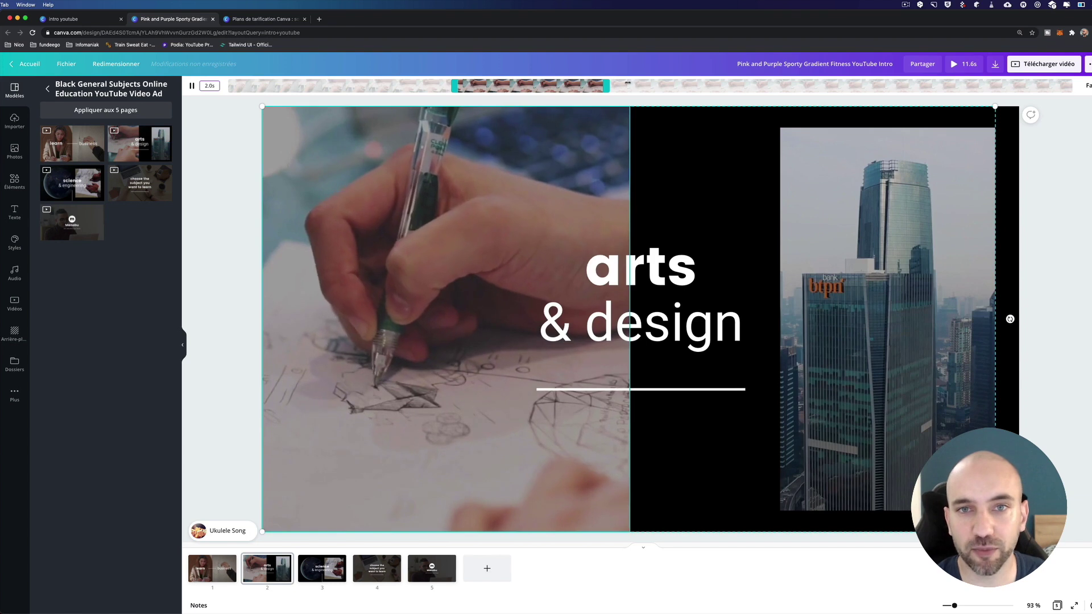
pyautogui.moveTo(626, 87)
pyautogui.mouseDown()
pyautogui.moveTo(759, 86)
pyautogui.moveTo(437, 86)
pyautogui.moveTo(872, 84)
pyautogui.mouseUp()
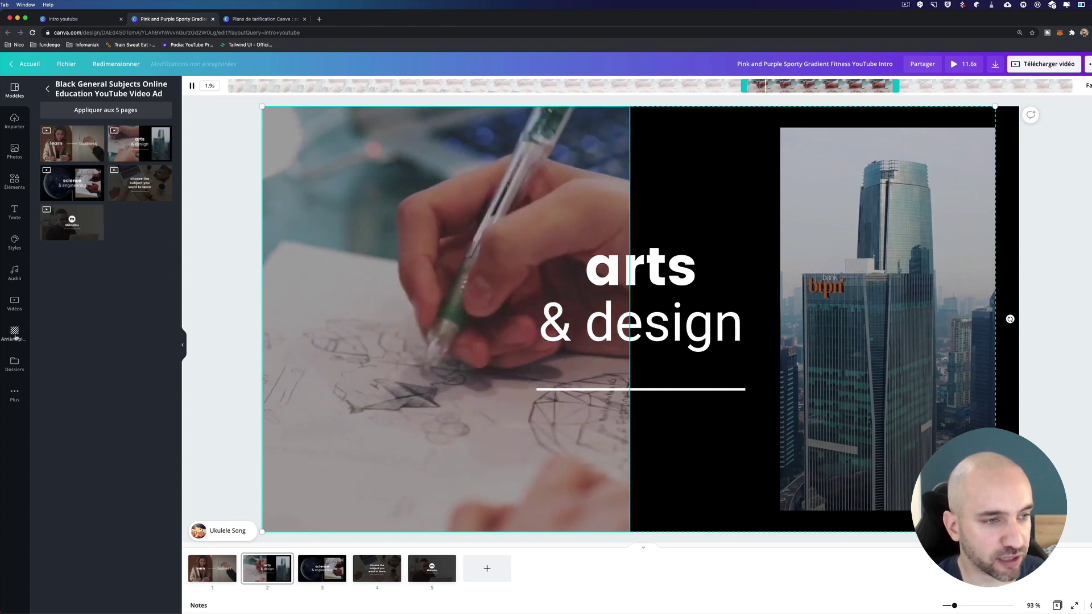
# - Preview the shortened educational intro from page 1
pyautogui.click(216, 195)
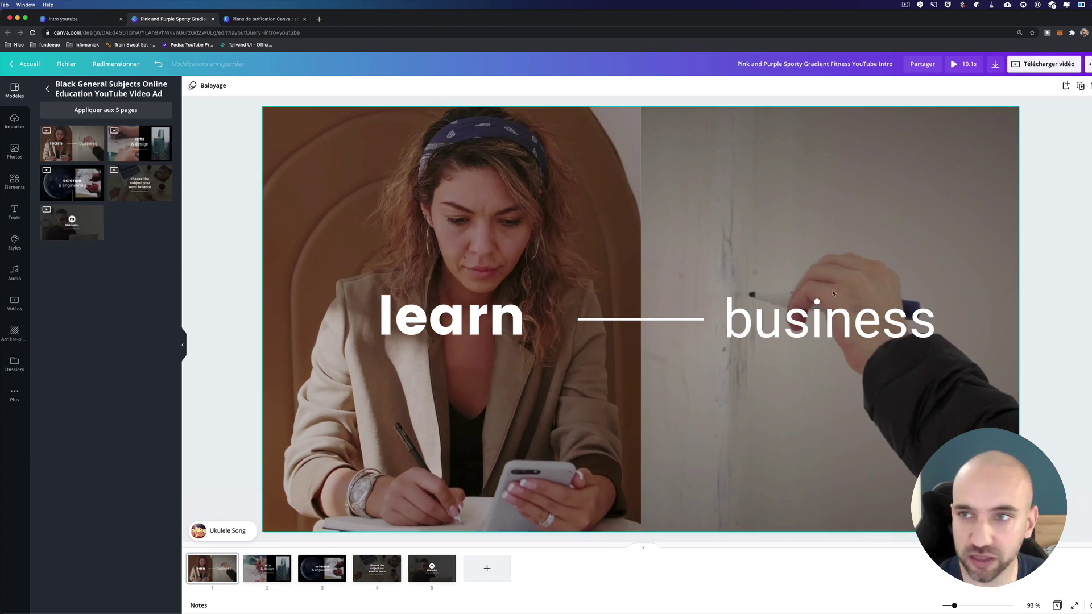
pyautogui.click(969, 66)
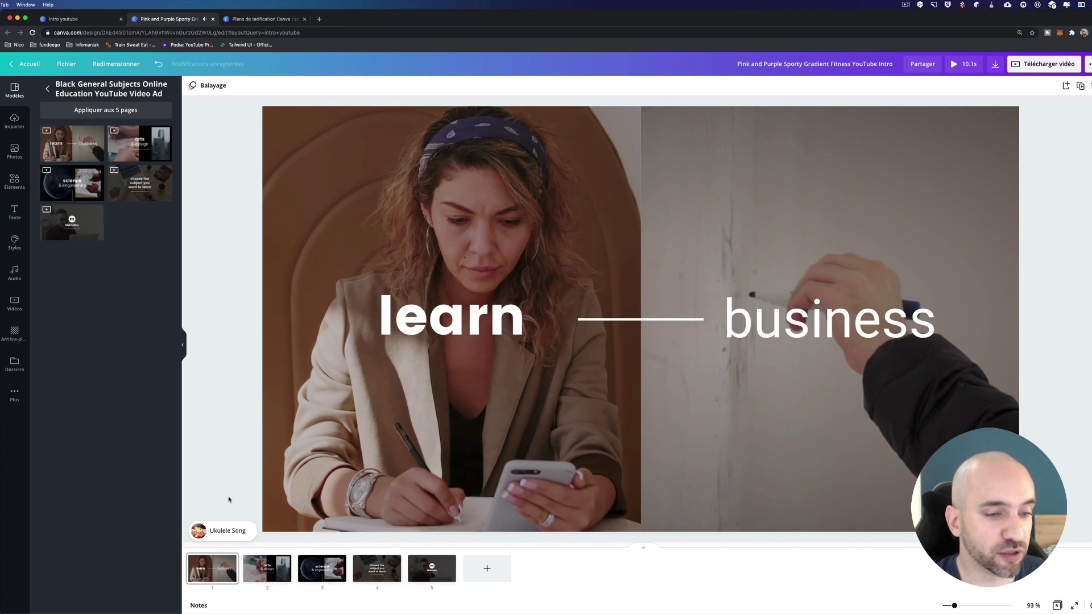
# - Replace the Ukulele Song soundtrack with the track Recess and shift it to a later section of the music
pyautogui.click(216, 524)
pyautogui.click(15, 282)
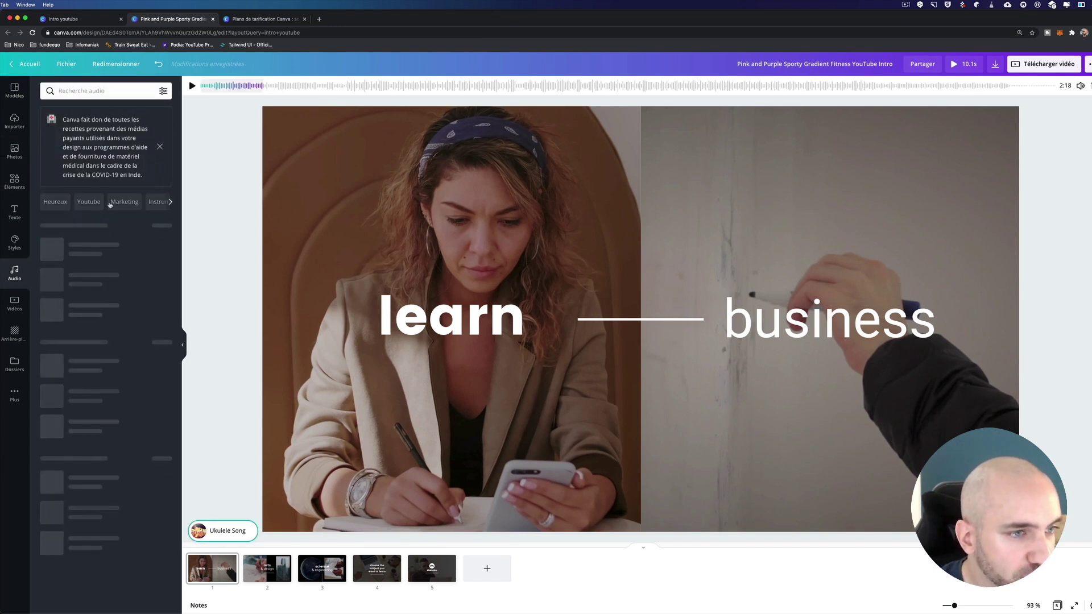
pyautogui.scroll(-5, 57, 406)
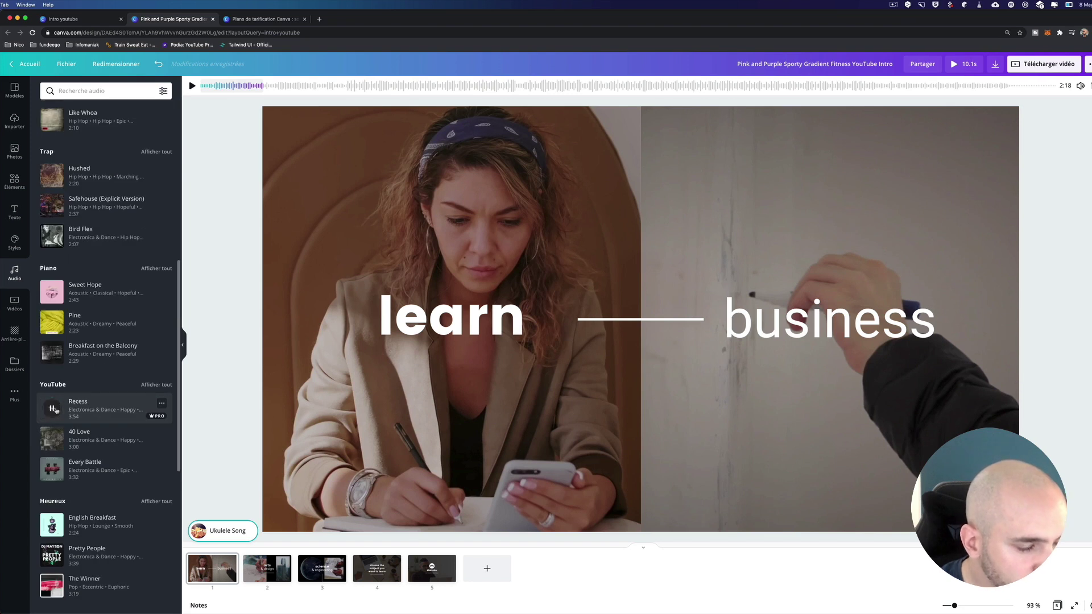
pyautogui.moveTo(56, 411); pyautogui.dragTo(249, 525)
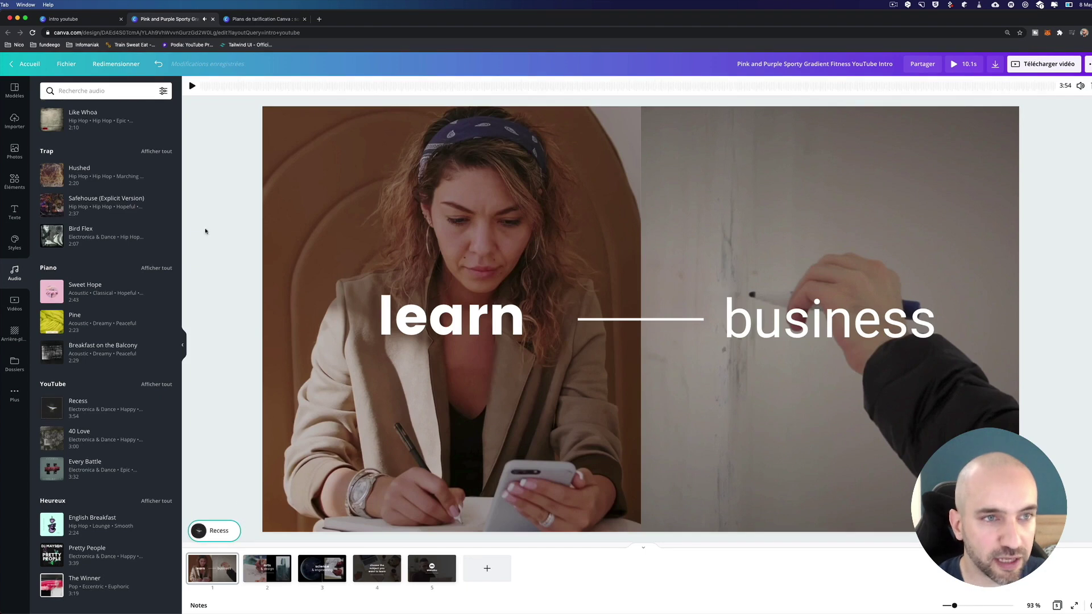
pyautogui.moveTo(237, 87); pyautogui.dragTo(835, 86)
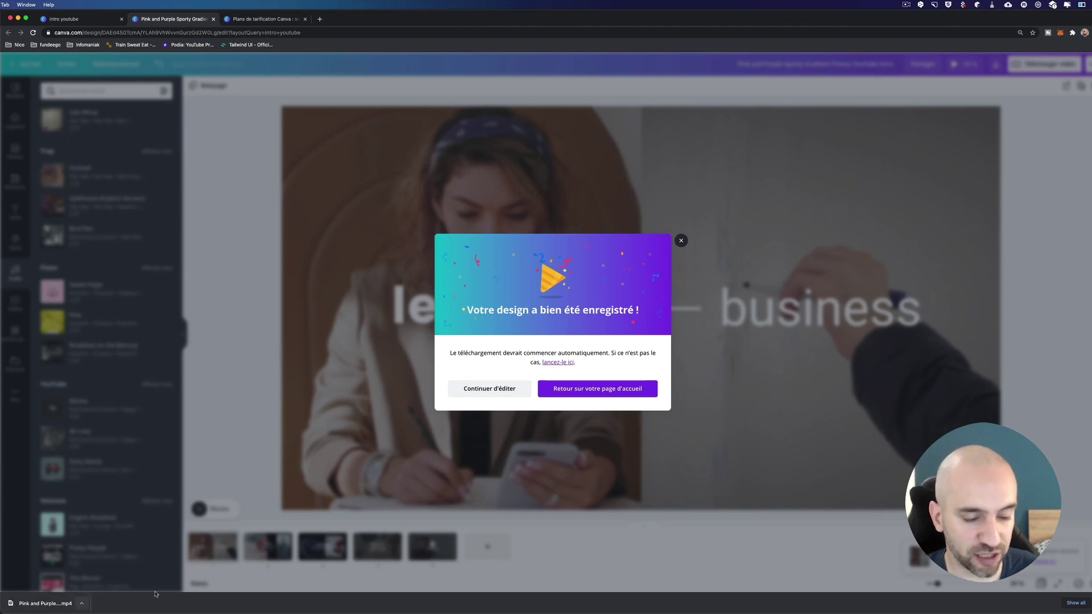
# - Switch to Final Cut Pro, add the downloaded intro MP4 to the end of the project timeline and play it back
pyautogui.press('super+Tab')
pyautogui.click(526, 324)
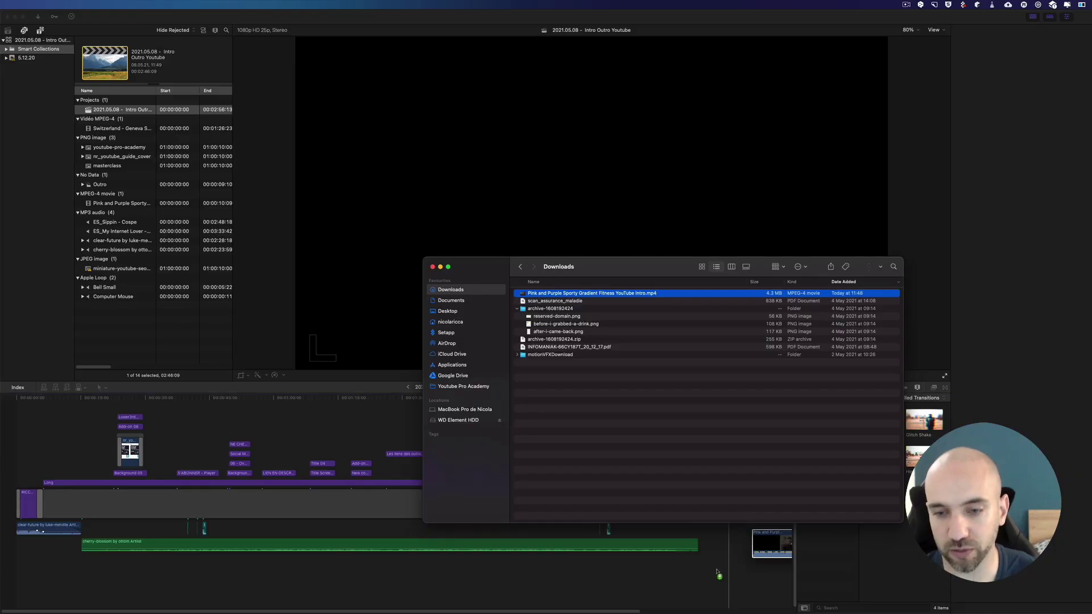
pyautogui.moveTo(717, 573); pyautogui.dragTo(705, 577)
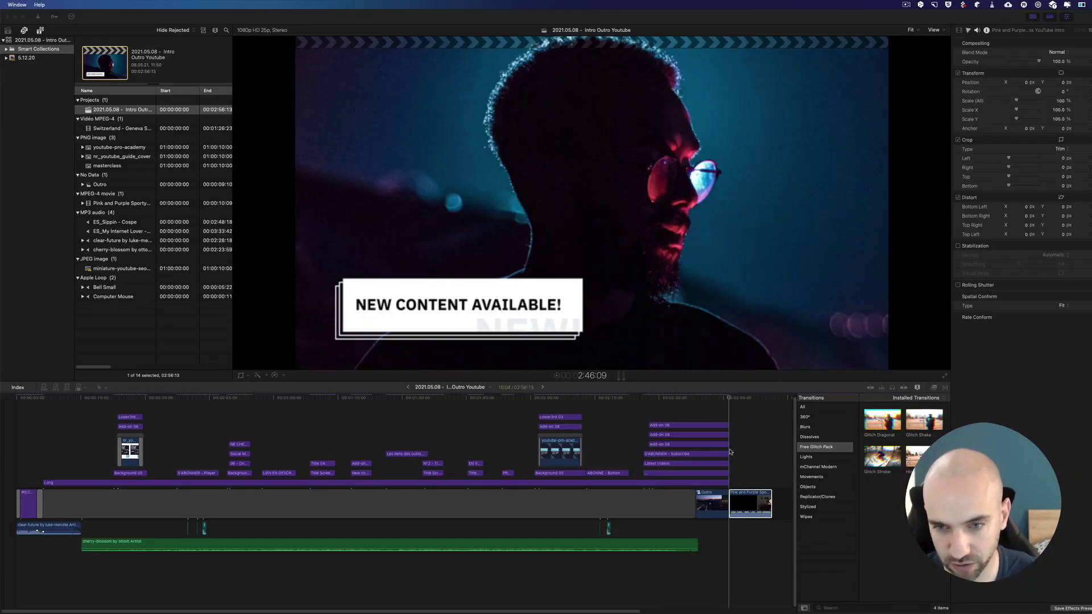
pyautogui.click(730, 452)
pyautogui.press('space')
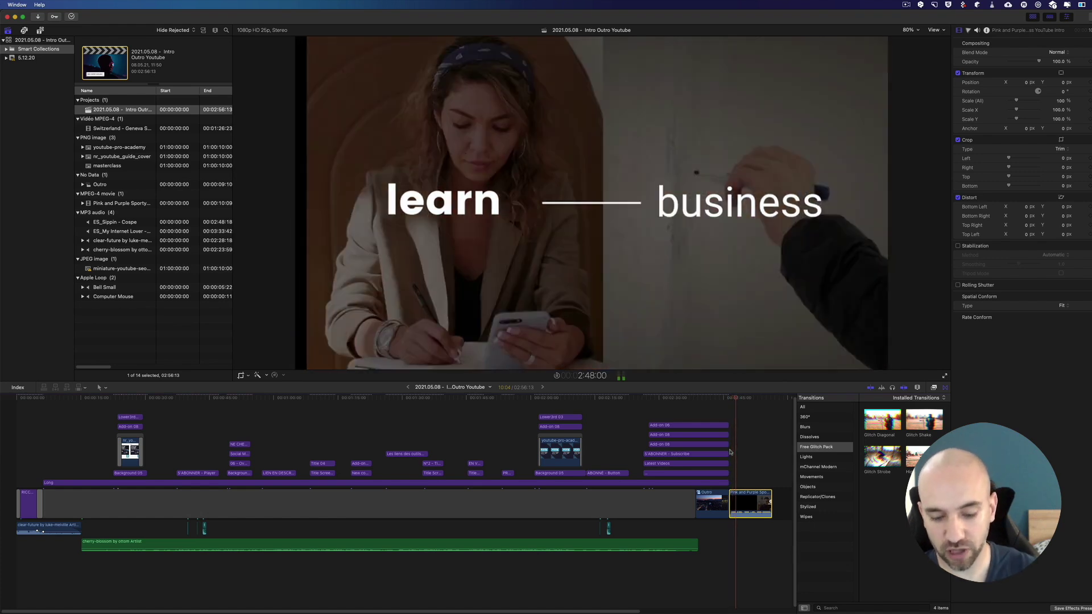
pyautogui.press('XF86AudioLowerVolume')
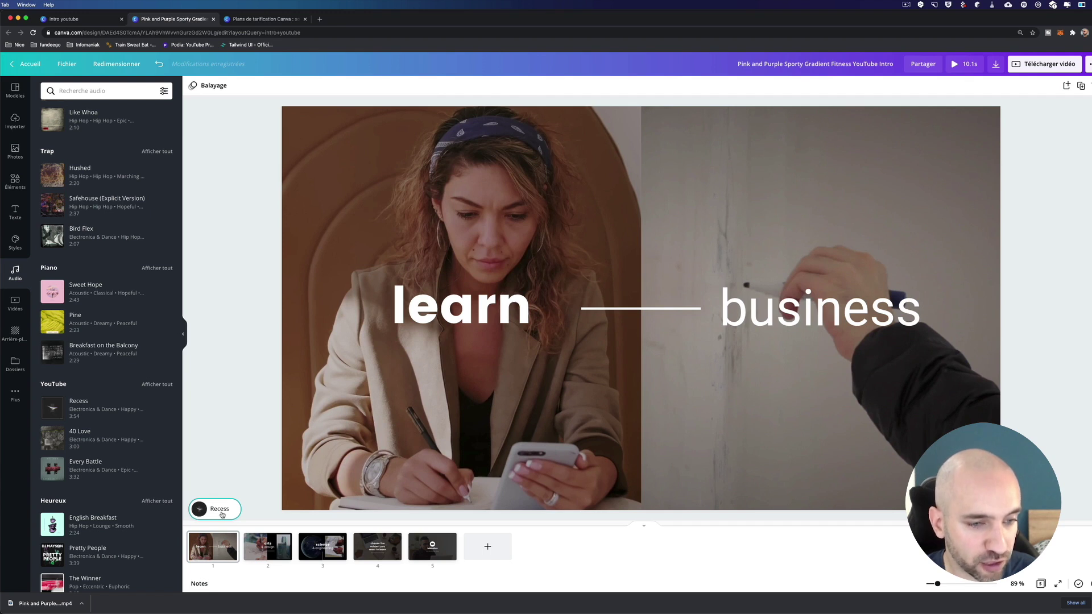
# - Return to Canva, search the templates for "outro youtube" and open the Red and Black Dark Gamer Sports YouTube Outro
pyautogui.click(222, 509)
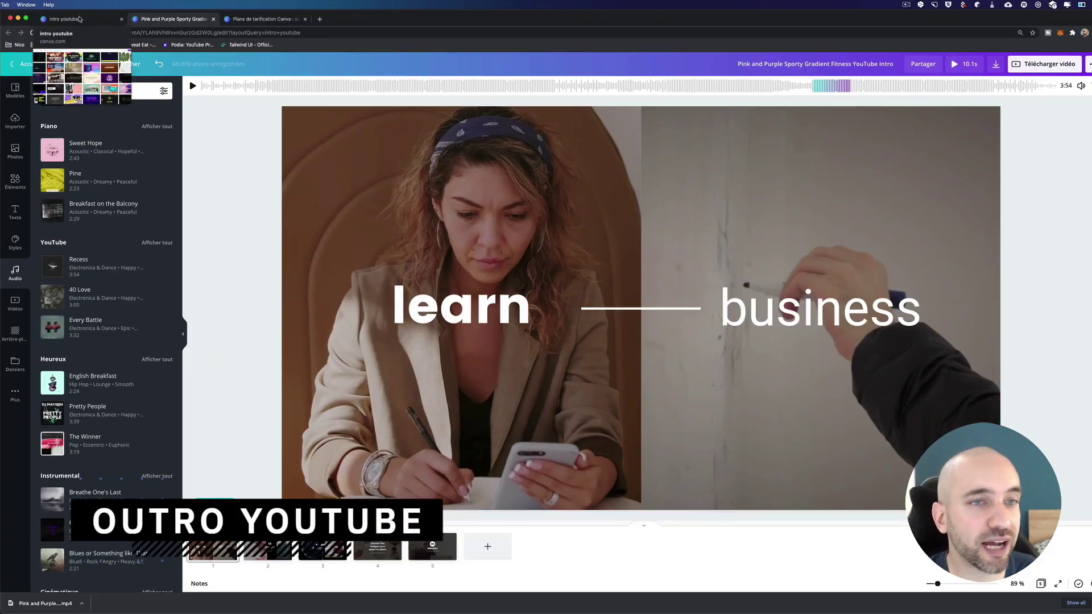
pyautogui.click(80, 19)
pyautogui.click(301, 67)
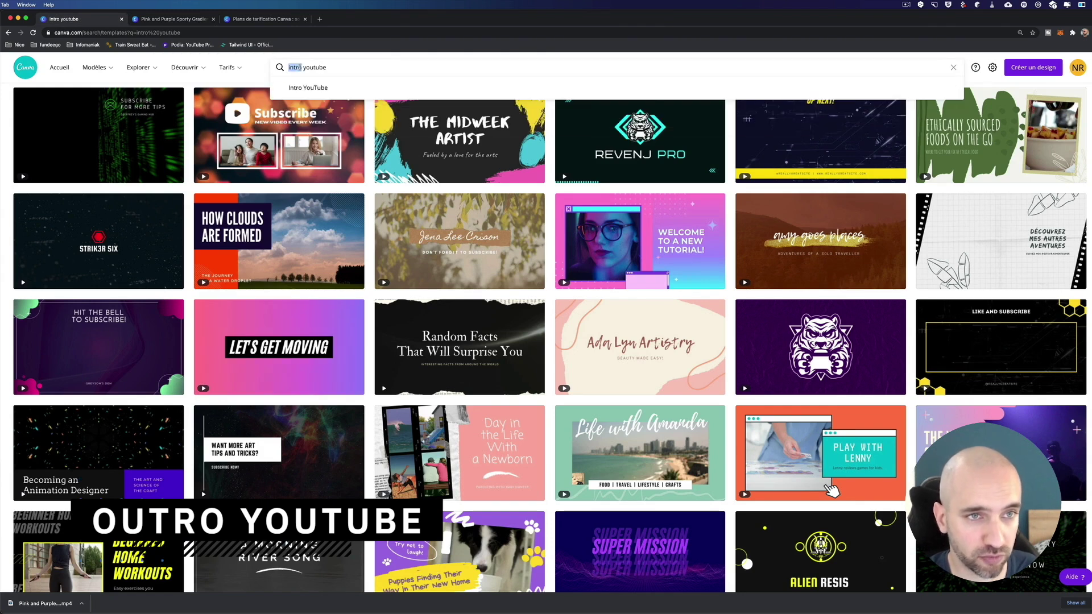
pyautogui.write('outro')
pyautogui.press('Return')
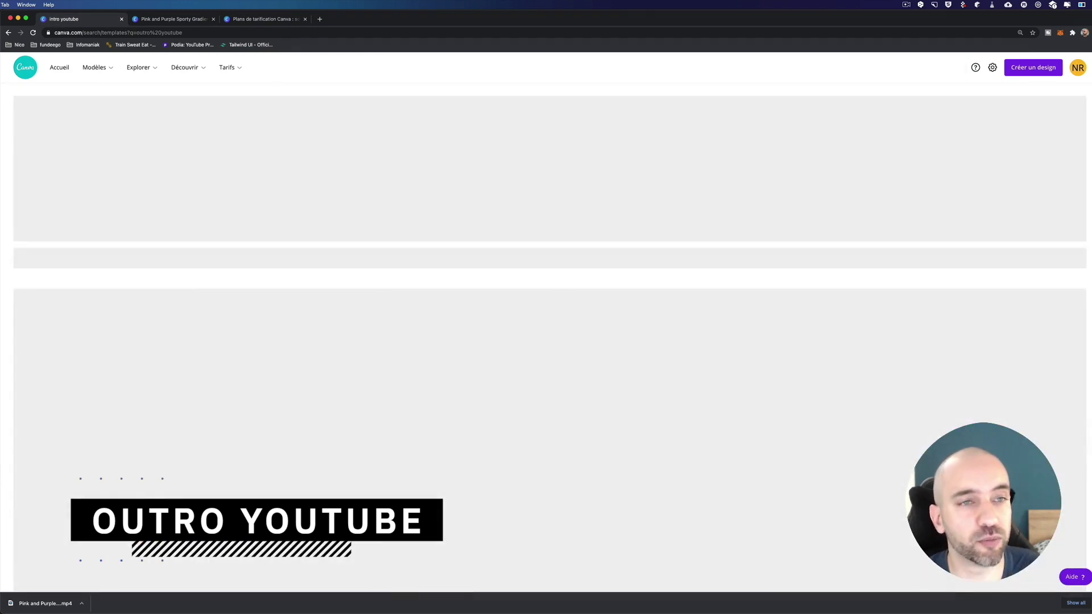
pyautogui.click(434, 218)
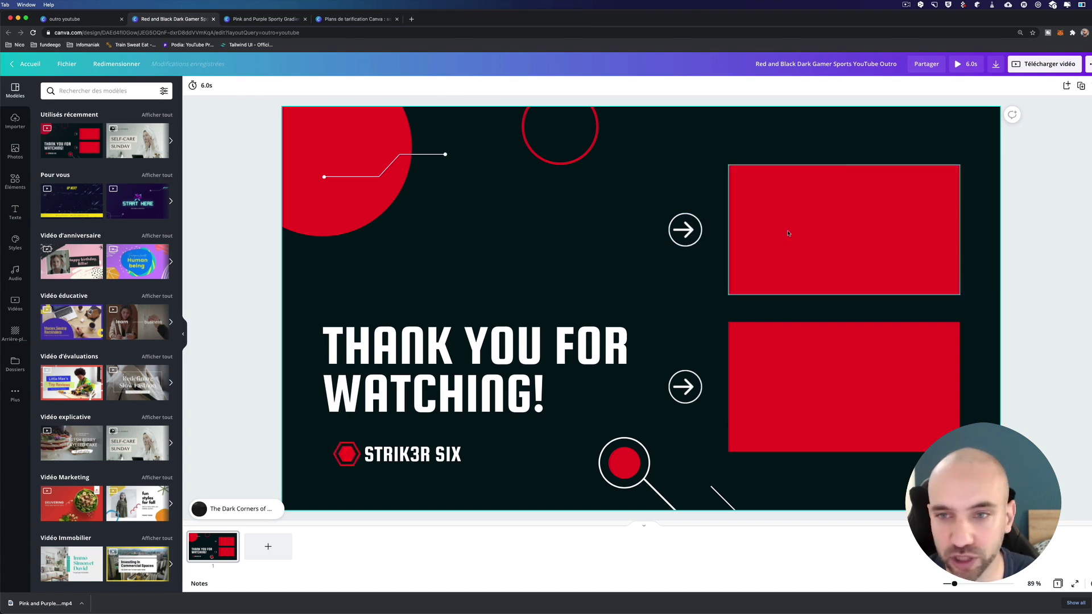
# - Recolour both red video placeholder rectangles to the default dark violet
pyautogui.click(781, 359)
pyautogui.click(773, 273)
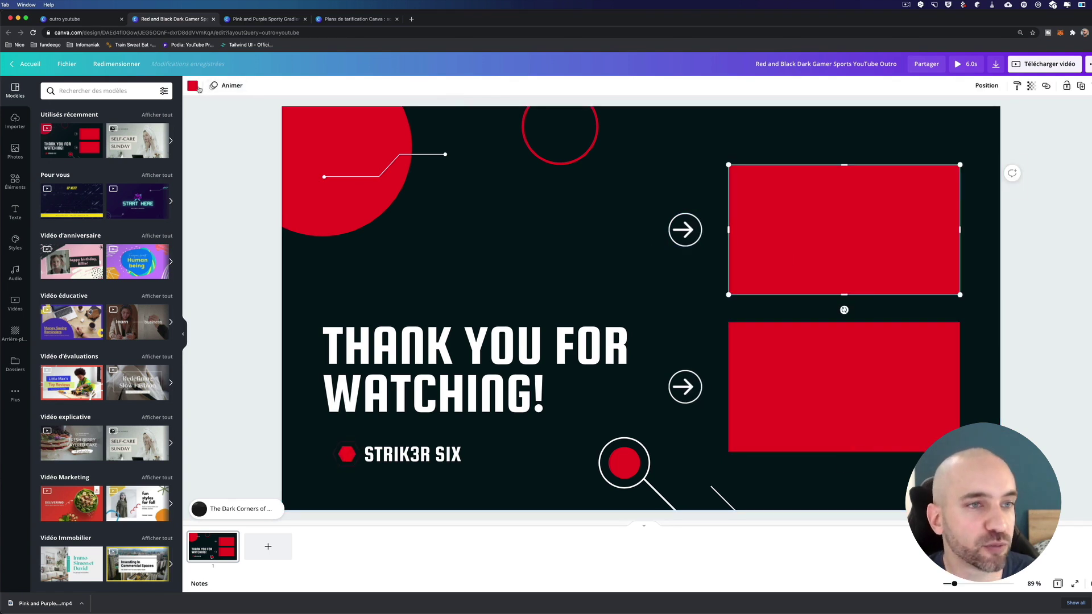
pyautogui.click(193, 86)
pyautogui.click(163, 257)
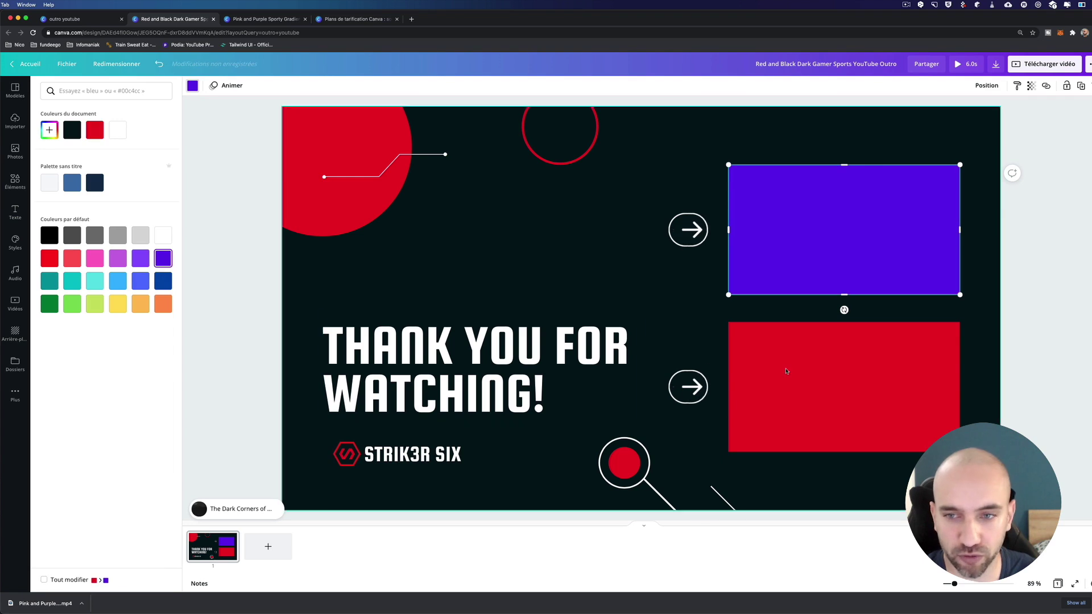
pyautogui.click(785, 371)
pyautogui.click(163, 257)
# - Recolour the large corner circle and the thin ring outline to the same dark violet
pyautogui.click(295, 146)
pyautogui.click(164, 258)
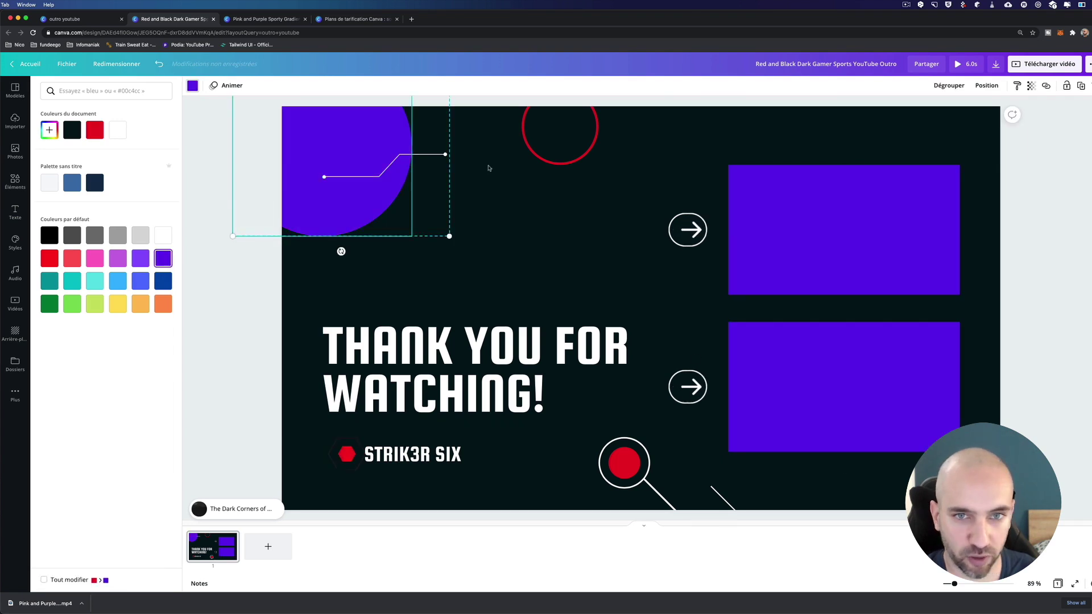
pyautogui.click(524, 128)
pyautogui.click(163, 257)
# - Recolour the S mark inside the hexagon logo and the small dot inside the white circle to dark violet
pyautogui.click(341, 453)
pyautogui.click(342, 454)
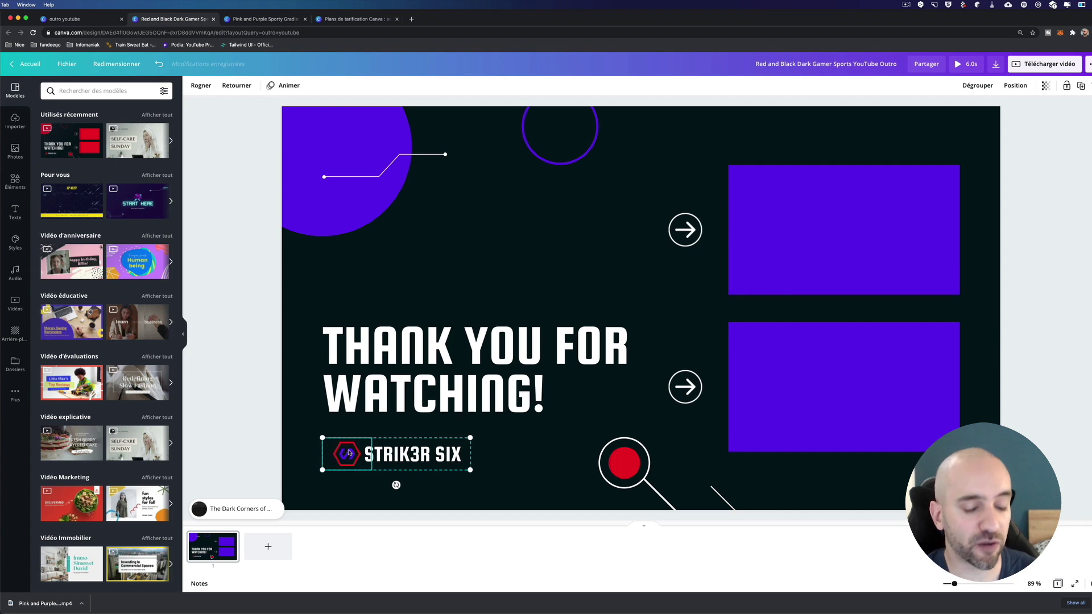
pyautogui.doubleClick(622, 463)
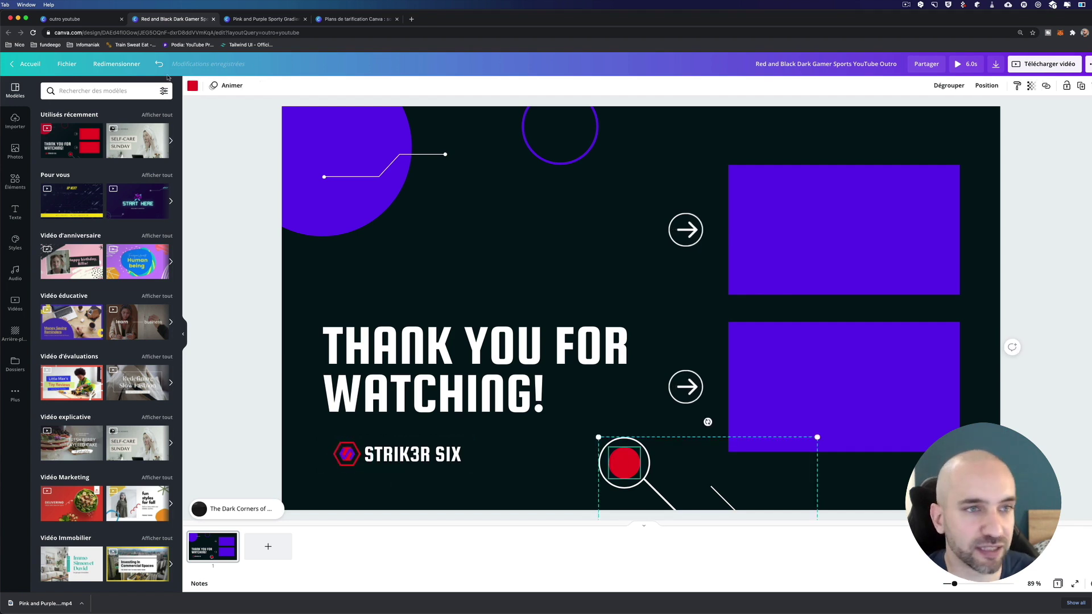
pyautogui.click(193, 86)
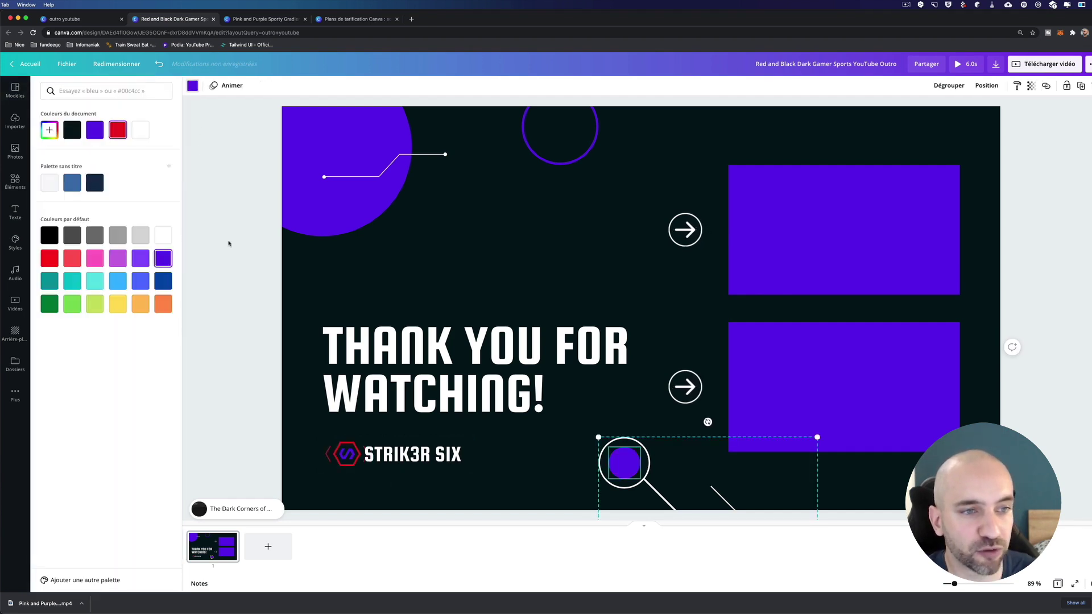
pyautogui.press('Escape')
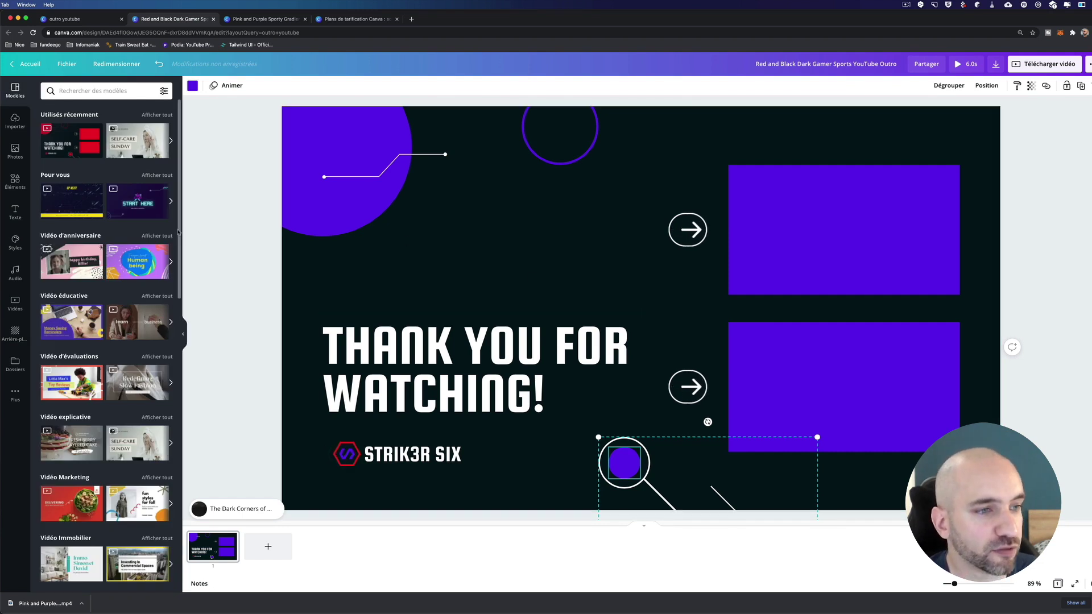
# - Replace STRIK3R SIX with the creator's name and change the THANK YOU FOR WATCHING! heading to "ABONNE-TOI !"
pyautogui.scroll(-5, 91, 157)
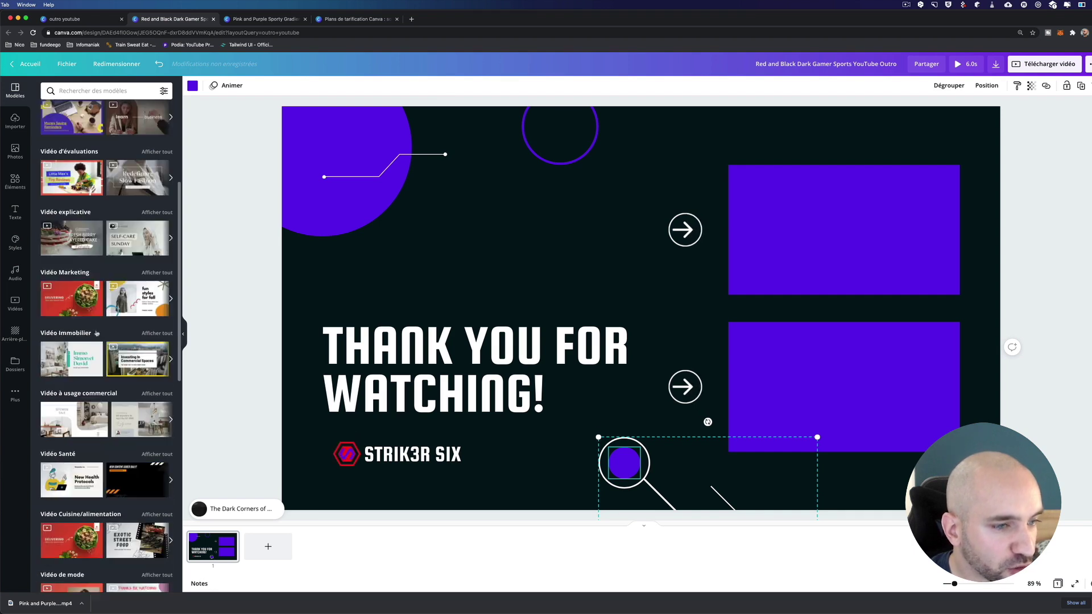
pyautogui.scroll(-4, 96, 335)
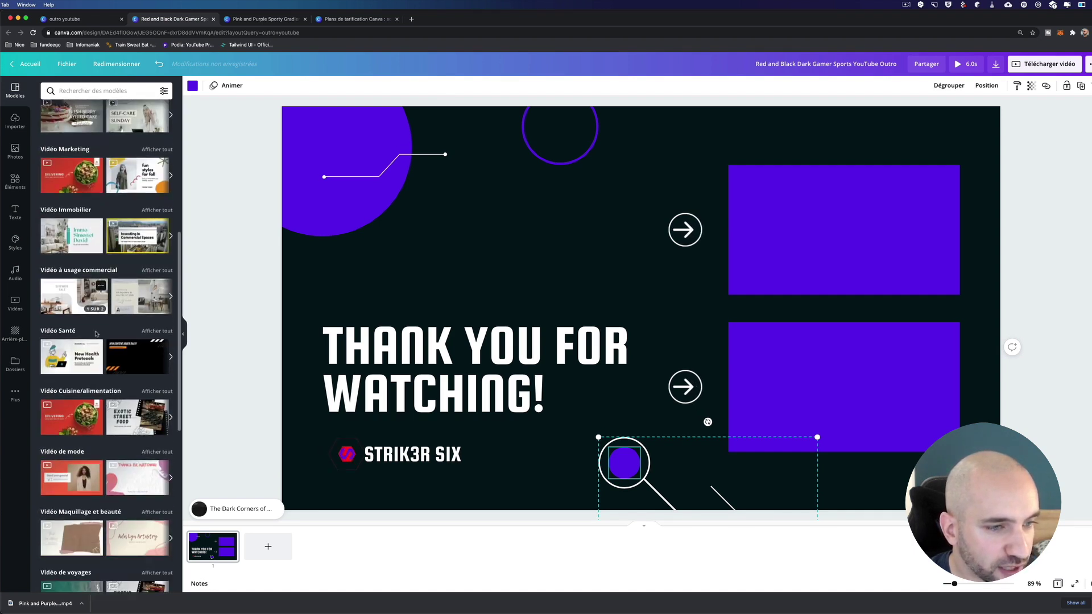
pyautogui.hotkey('ctrl', 'z')
pyautogui.doubleClick(383, 394)
pyautogui.write('AB')
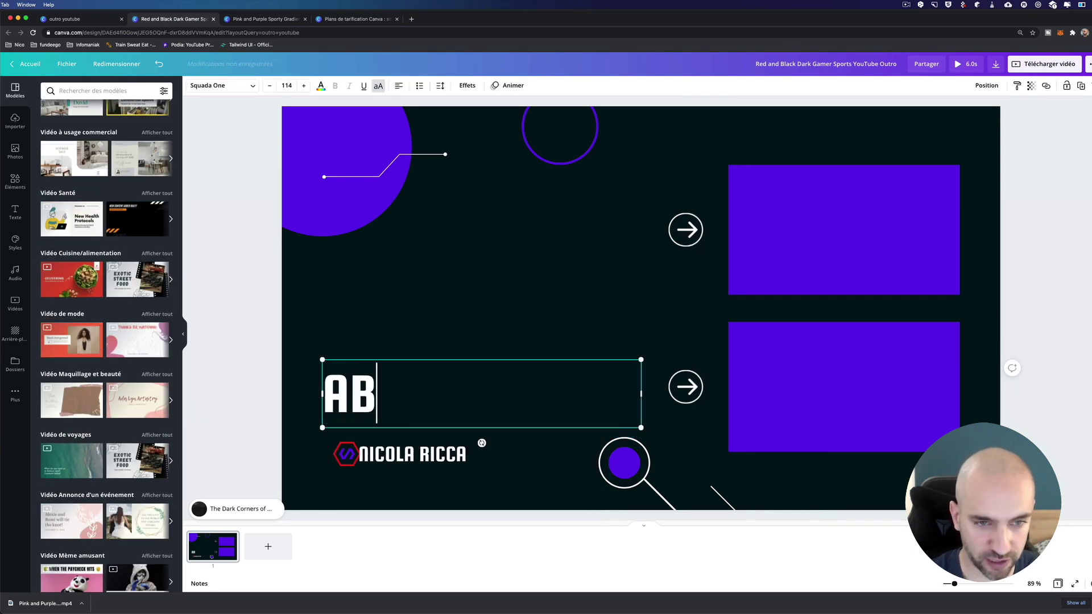
pyautogui.write('ONNE-TOI !')
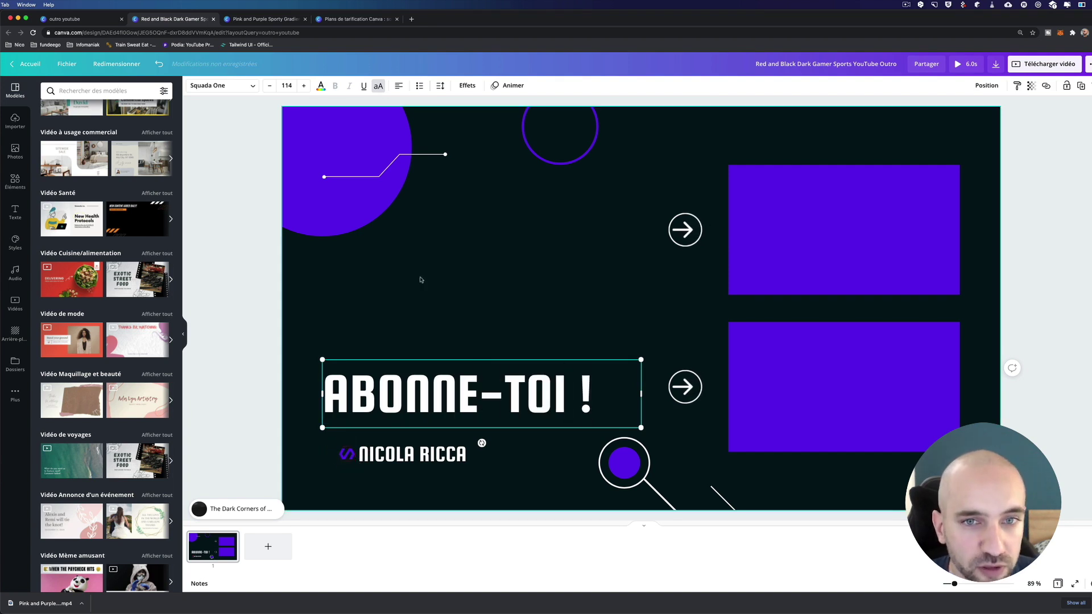
pyautogui.click(305, 256)
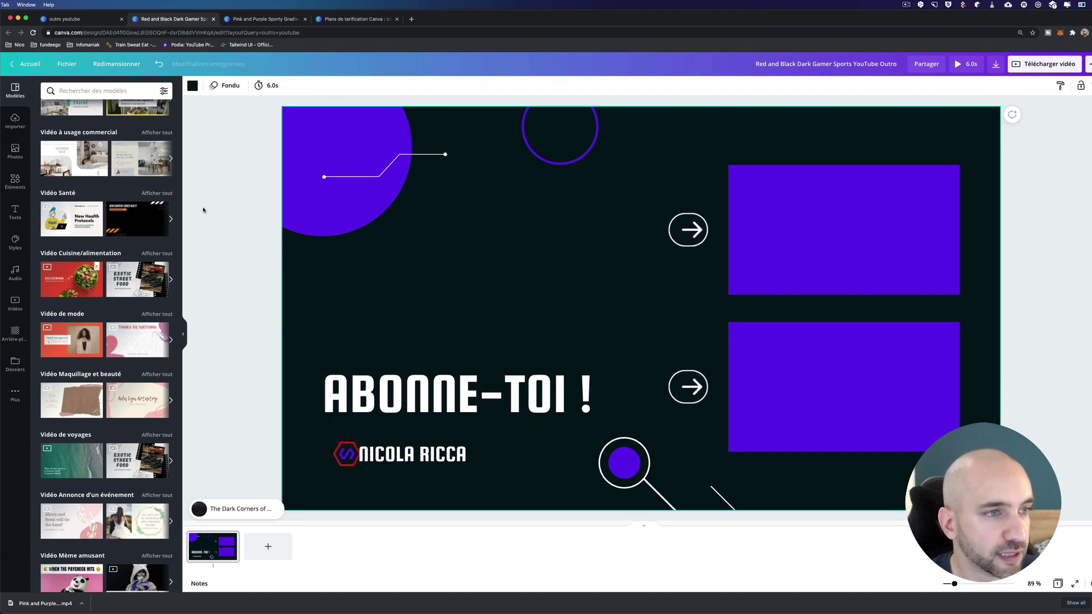
# - Move the violet ring outline directly above the ABONNE-TOI ! heading and enlarge it
pyautogui.click(12, 183)
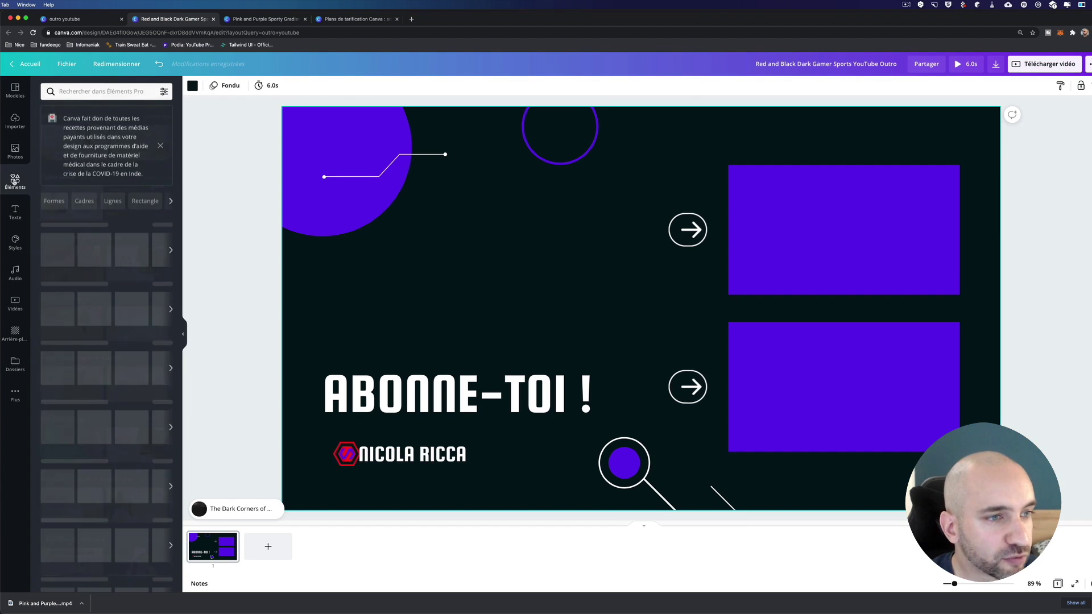
pyautogui.click(11, 215)
pyautogui.moveTo(551, 160); pyautogui.dragTo(448, 357)
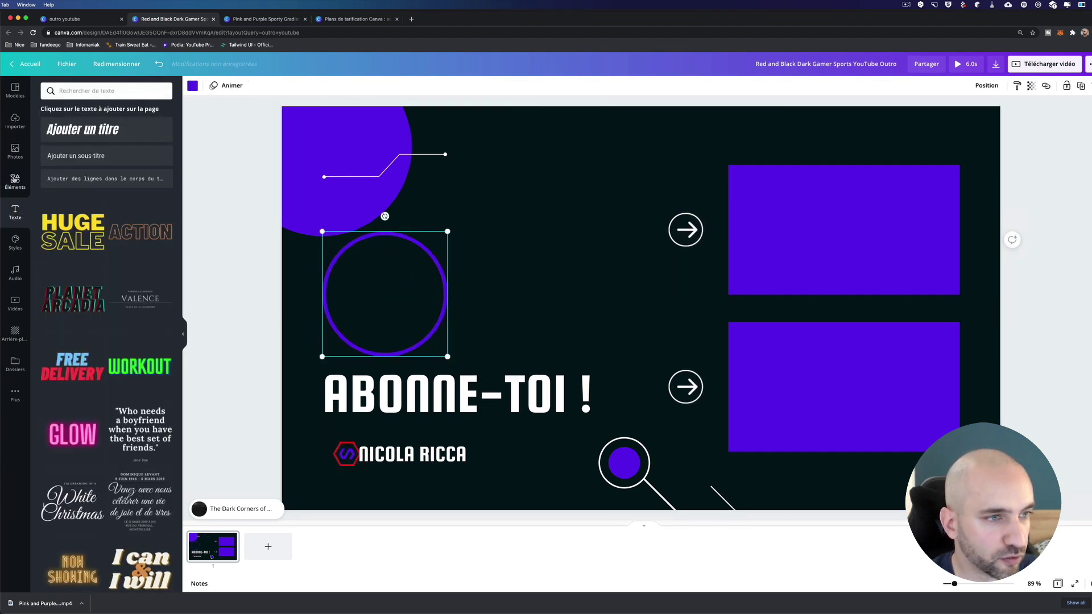
# - Add a circular picture frame to the page and size and position it to fit inside the violet ring
pyautogui.click(14, 182)
pyautogui.click(103, 91)
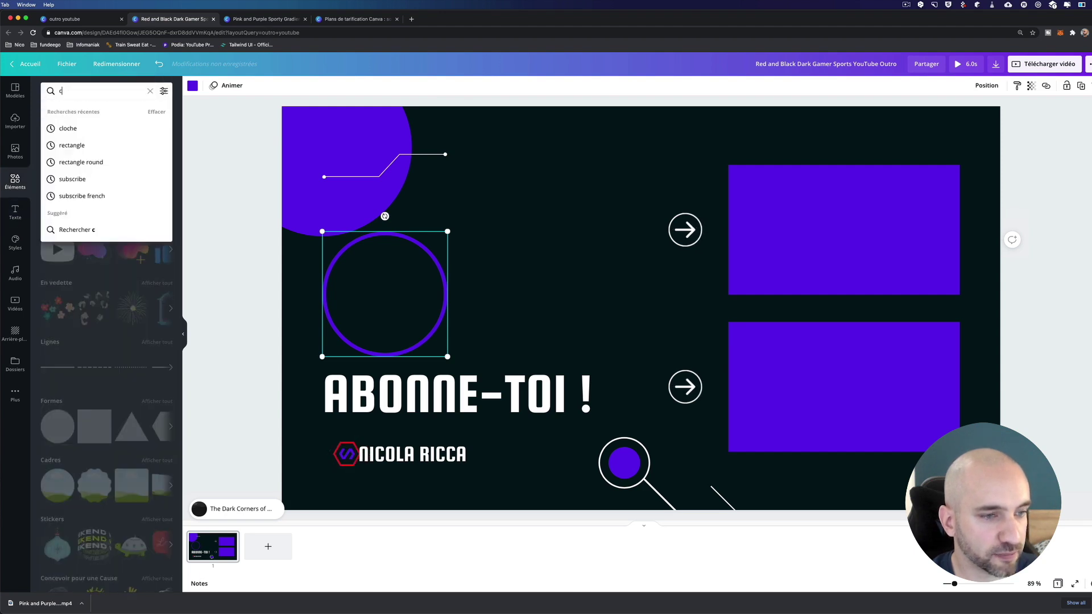
pyautogui.click(88, 455)
pyautogui.moveTo(65, 477); pyautogui.dragTo(462, 358)
pyautogui.moveTo(383, 265); pyautogui.dragTo(370, 266)
pyautogui.moveTo(456, 364); pyautogui.dragTo(447, 358)
pyautogui.moveTo(362, 312); pyautogui.dragTo(369, 315)
pyautogui.click(516, 348)
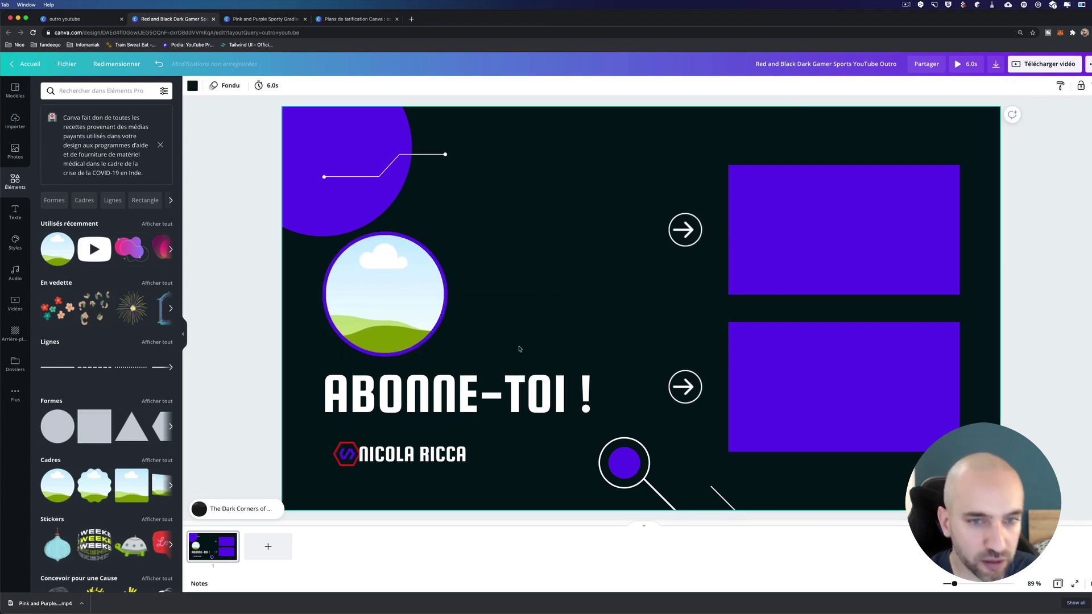
# - Fill the circular frame with the uploaded portrait of the man drinking from a mug and confirm its crop
pyautogui.click(15, 151)
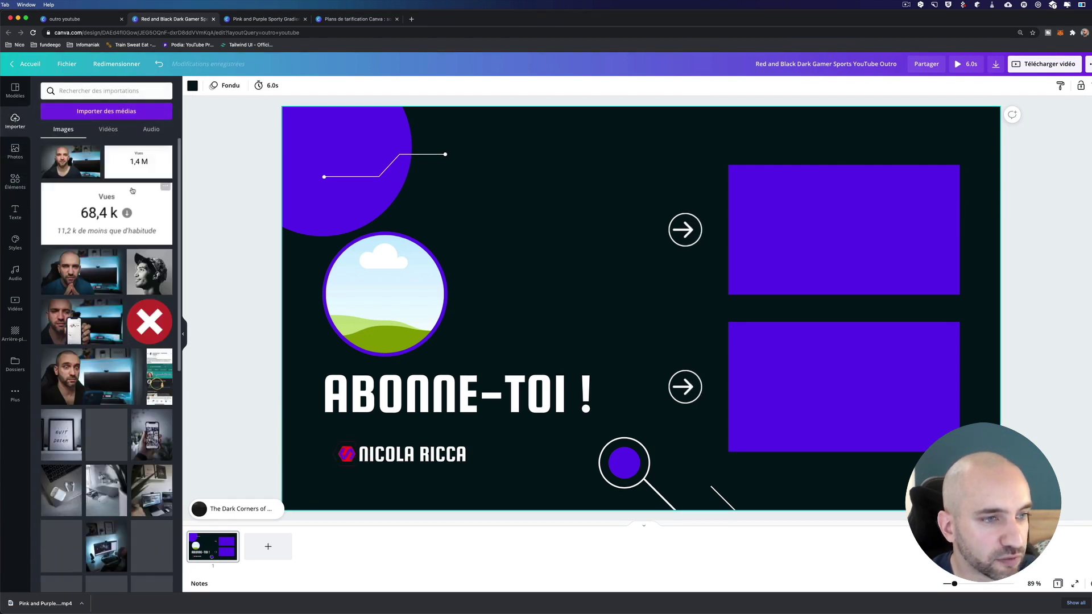
pyautogui.scroll(-5, 114, 227)
pyautogui.moveTo(106, 398); pyautogui.dragTo(389, 322)
pyautogui.doubleClick(392, 312)
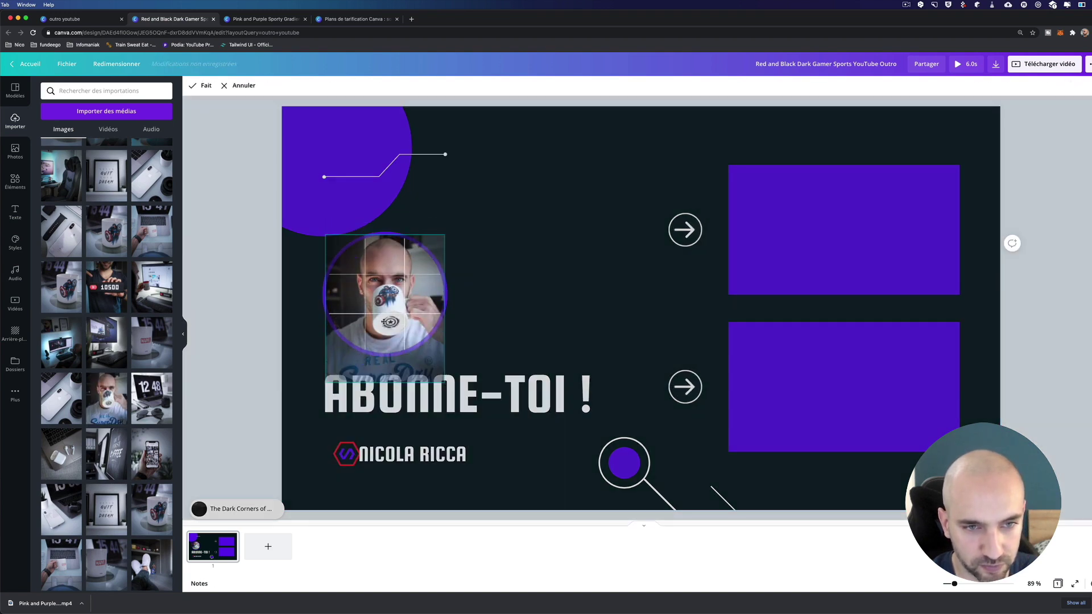
pyautogui.click(205, 86)
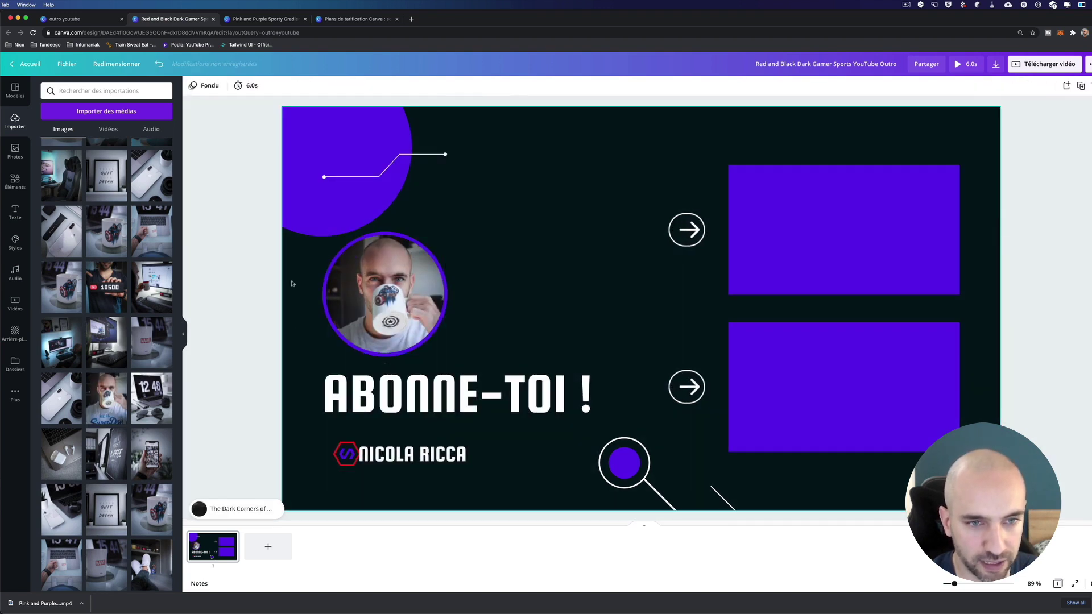
# - Apply the Lever element animation to the framed portrait and its violet ring together
pyautogui.click(230, 86)
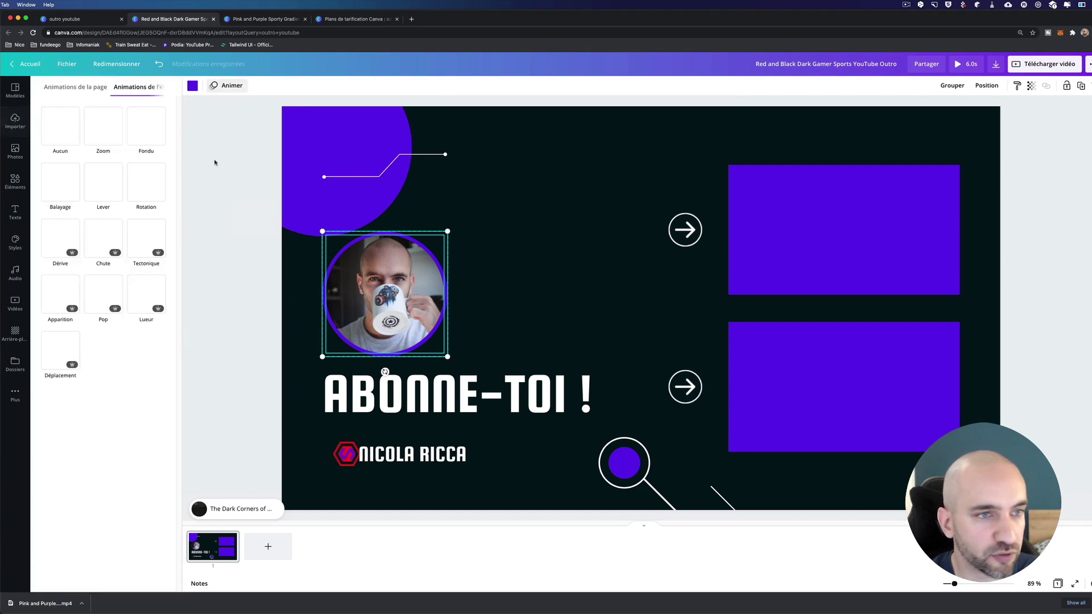
pyautogui.click(105, 182)
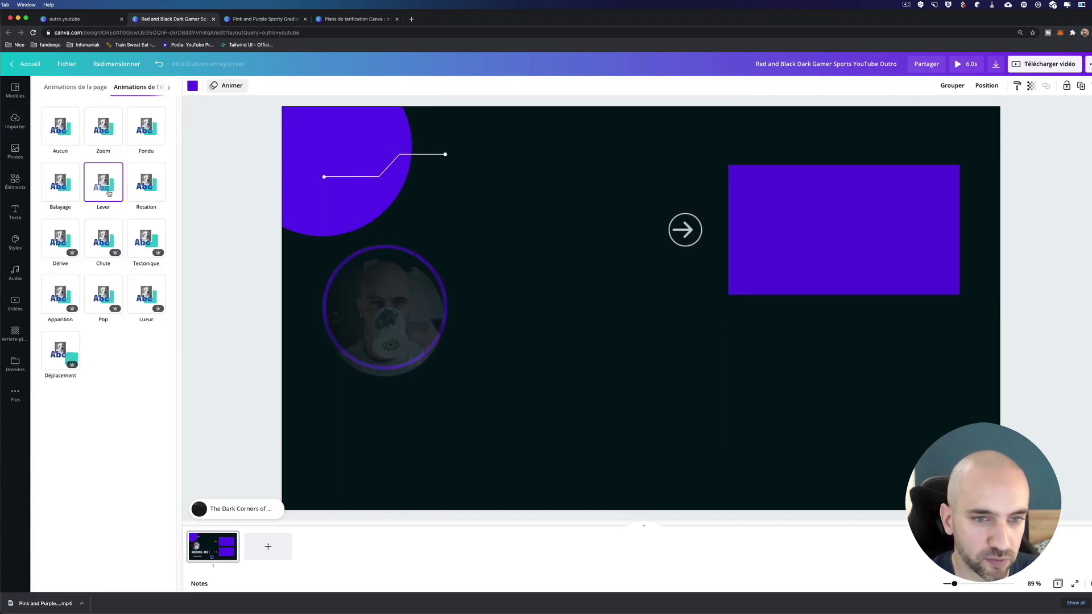
pyautogui.click(215, 341)
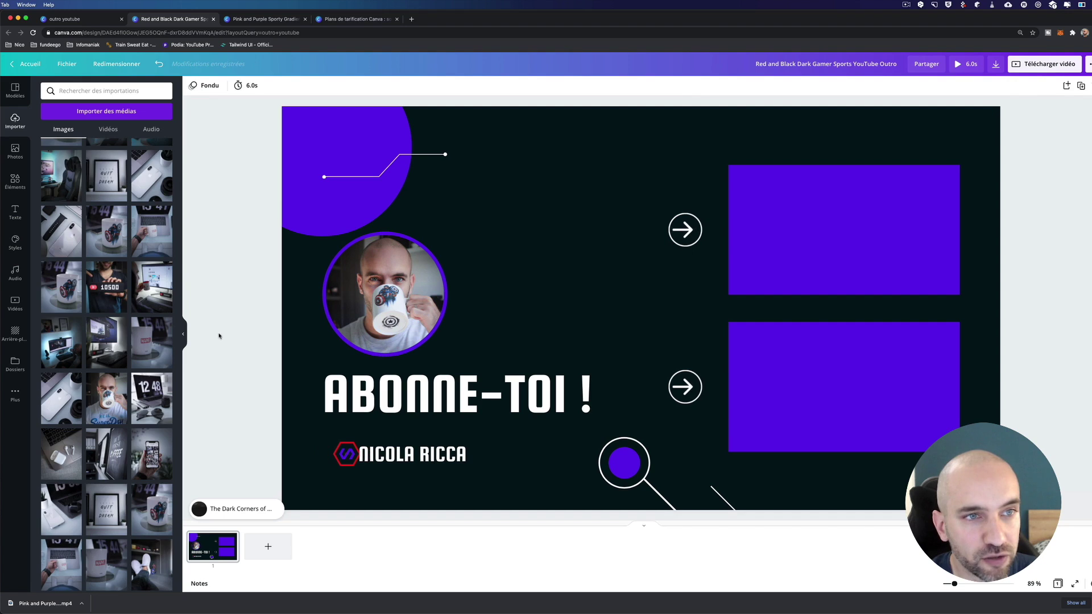
pyautogui.click(378, 270)
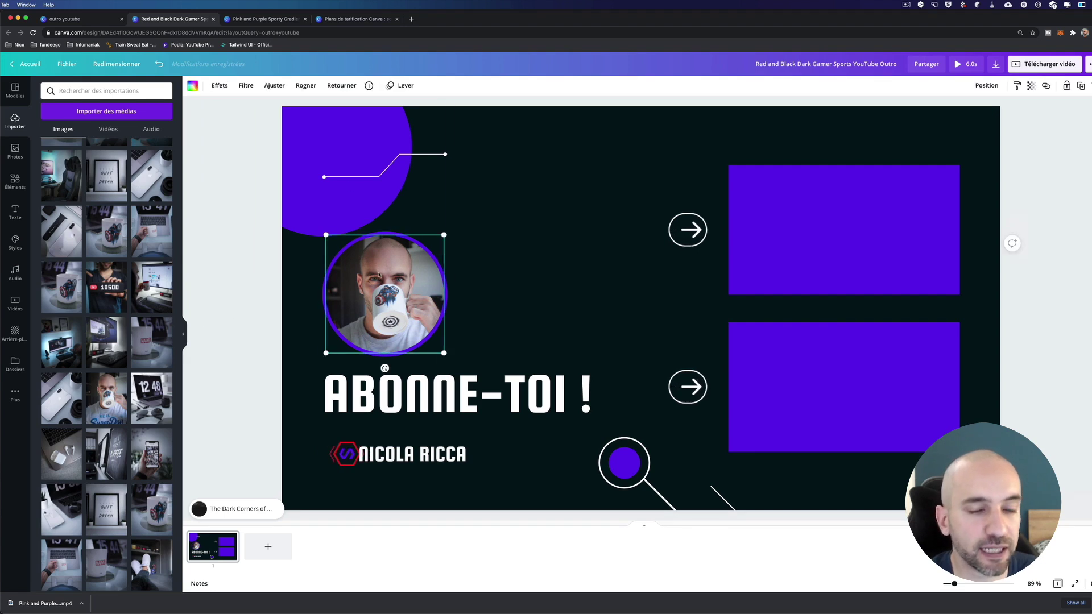
# - Set the outro page's duration to 20 seconds and preview the result
pyautogui.click(272, 267)
pyautogui.click(251, 93)
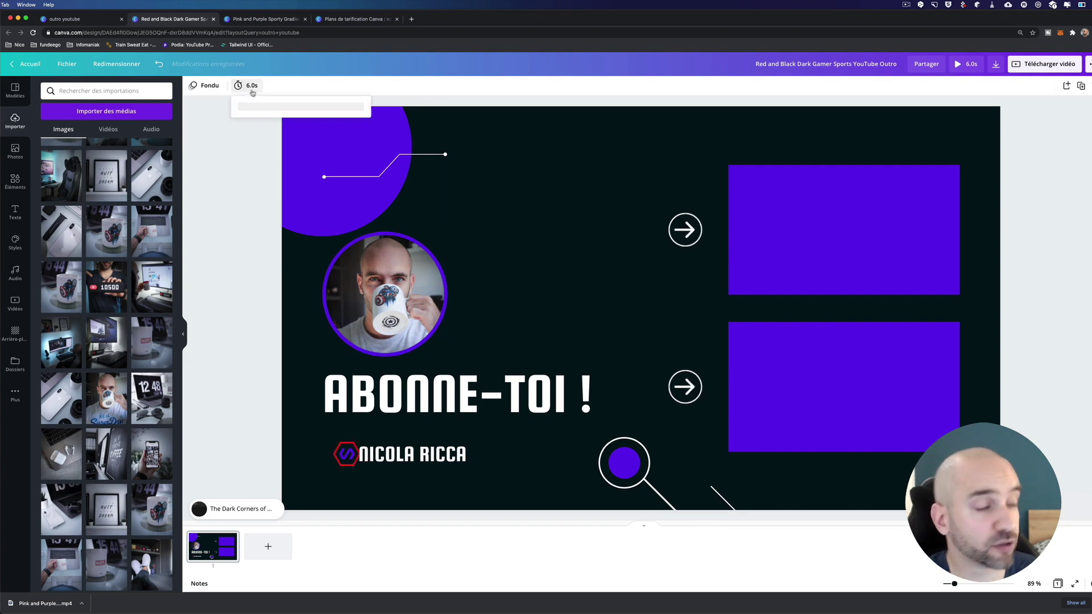
pyautogui.write('20')
pyautogui.press('Return')
pyautogui.click(288, 204)
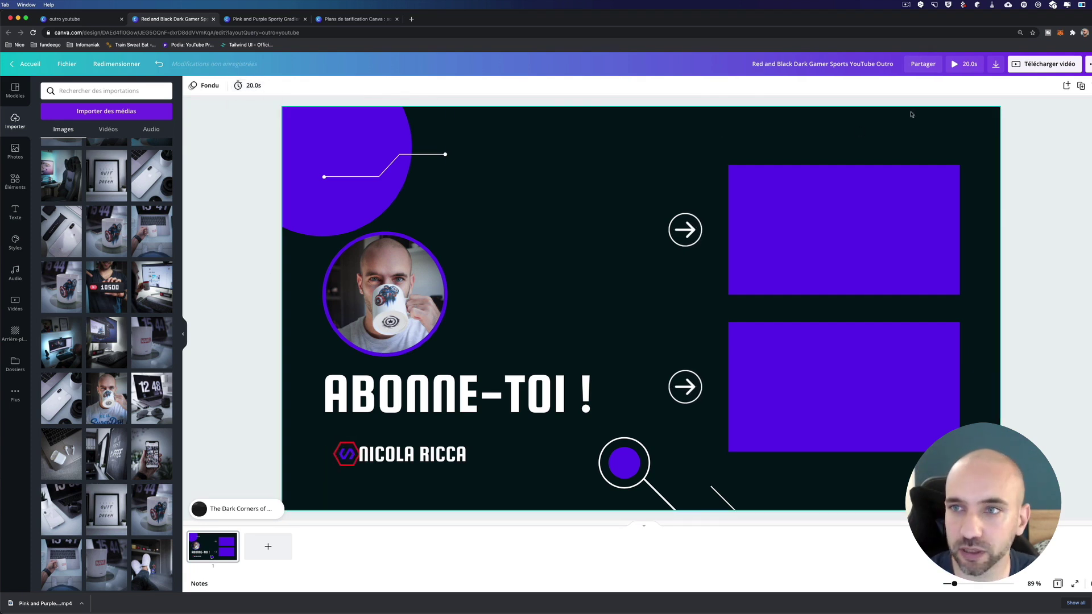
pyautogui.click(964, 64)
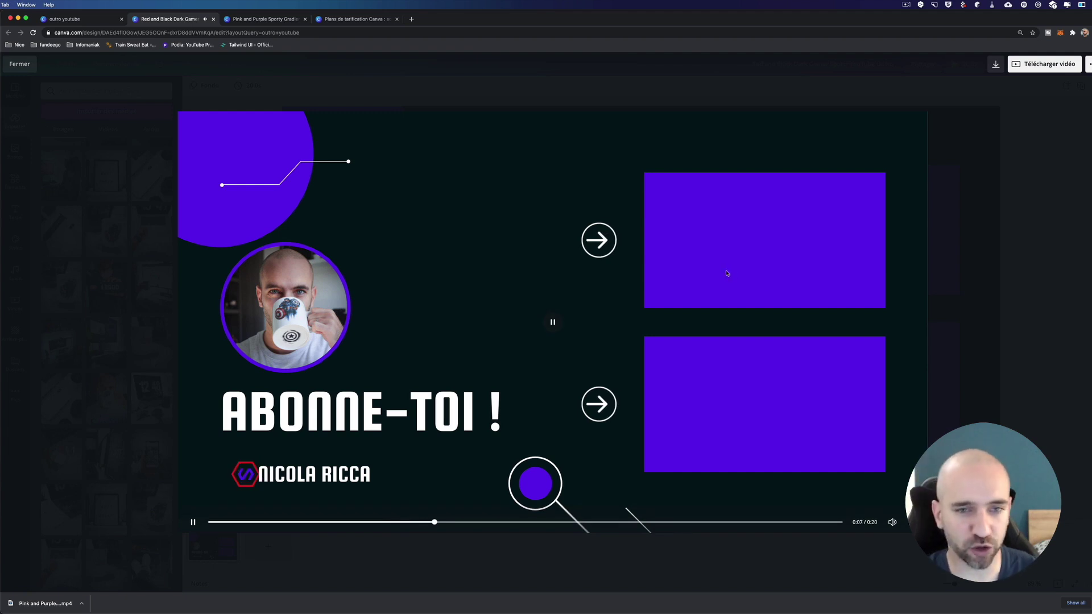
pyautogui.press('Escape')
# - Search the elements library for "youtube animated"
pyautogui.click(14, 182)
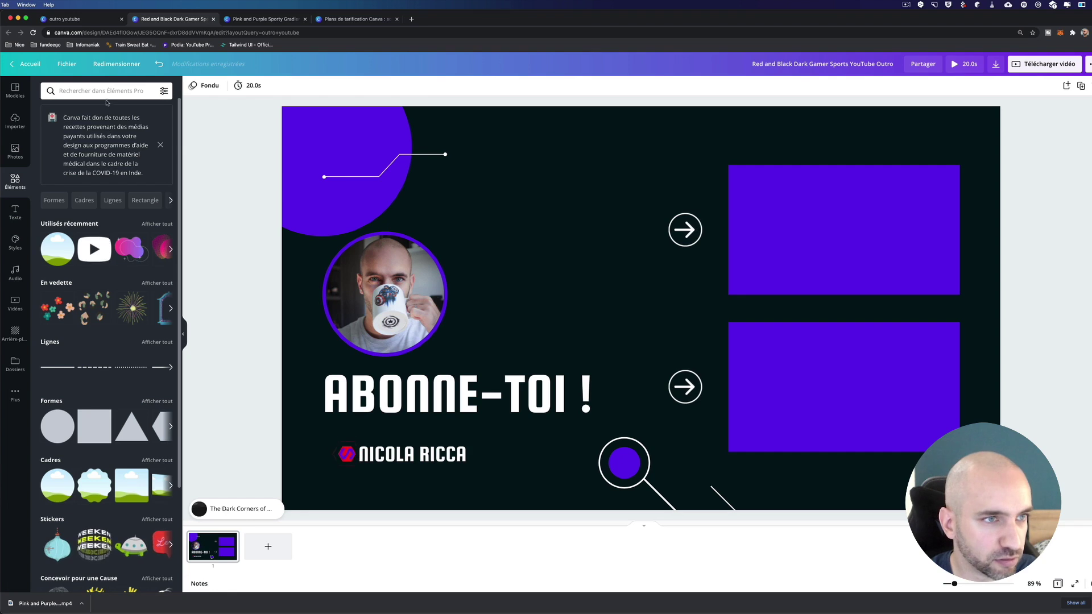
pyautogui.click(105, 96)
pyautogui.write('ypit')
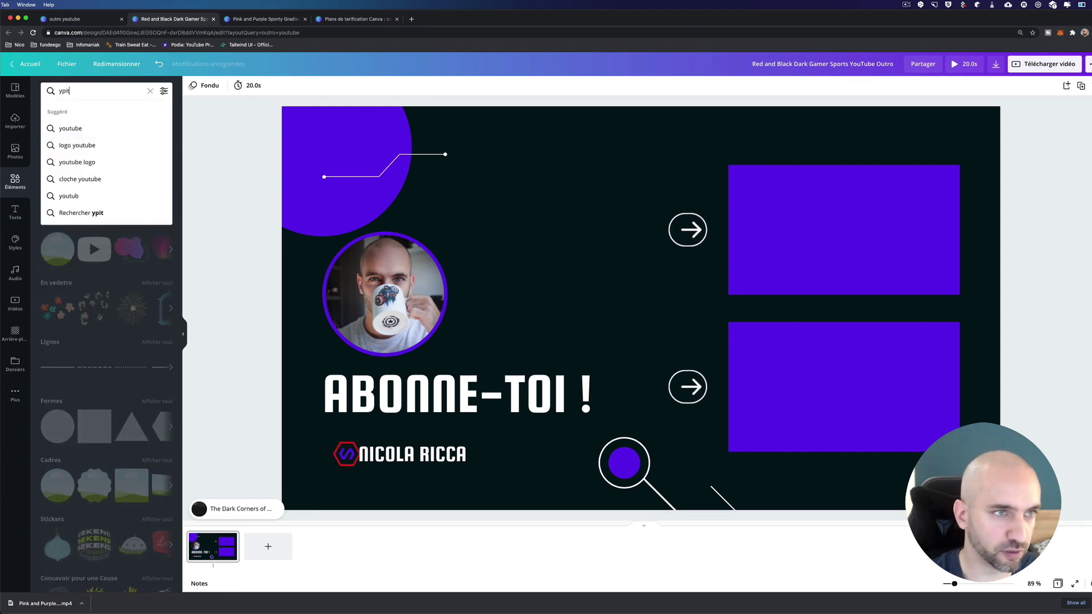
pyautogui.press('BackSpace')
pyautogui.press('BackSpace')
pyautogui.press('BackSpace')
pyautogui.press('BackSpace')
pyautogui.write('youtube animated')
pyautogui.press('Return')
# - Add the blue animated thumbs-up sticker, shrink it and place it beside the round portrait, just above the ABONNE-TOI ! heading
pyautogui.click(61, 183)
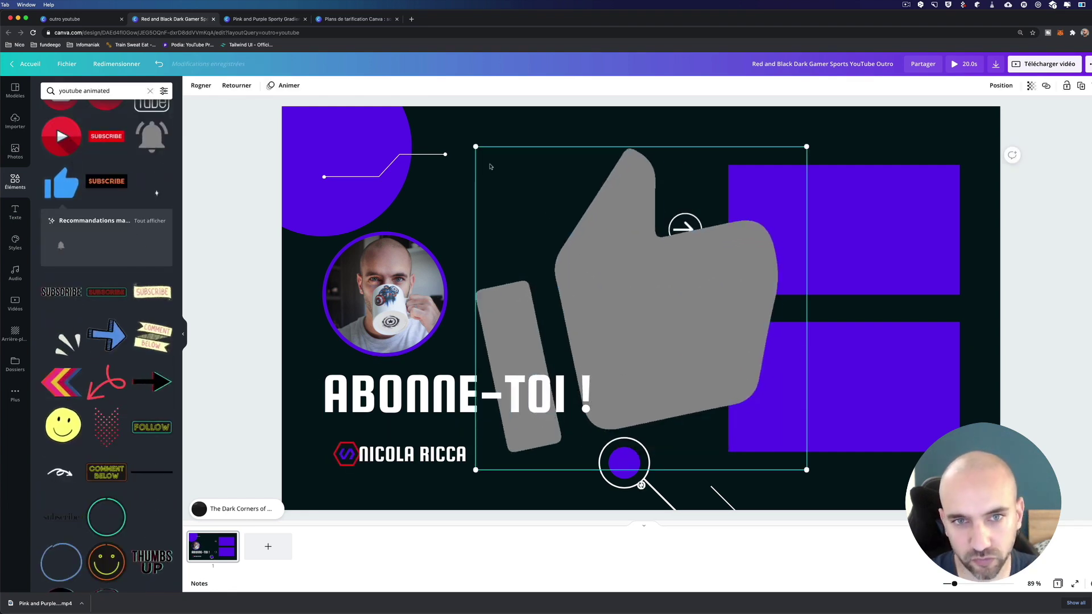
pyautogui.moveTo(477, 148); pyautogui.dragTo(692, 370)
pyautogui.moveTo(759, 421); pyautogui.dragTo(620, 379)
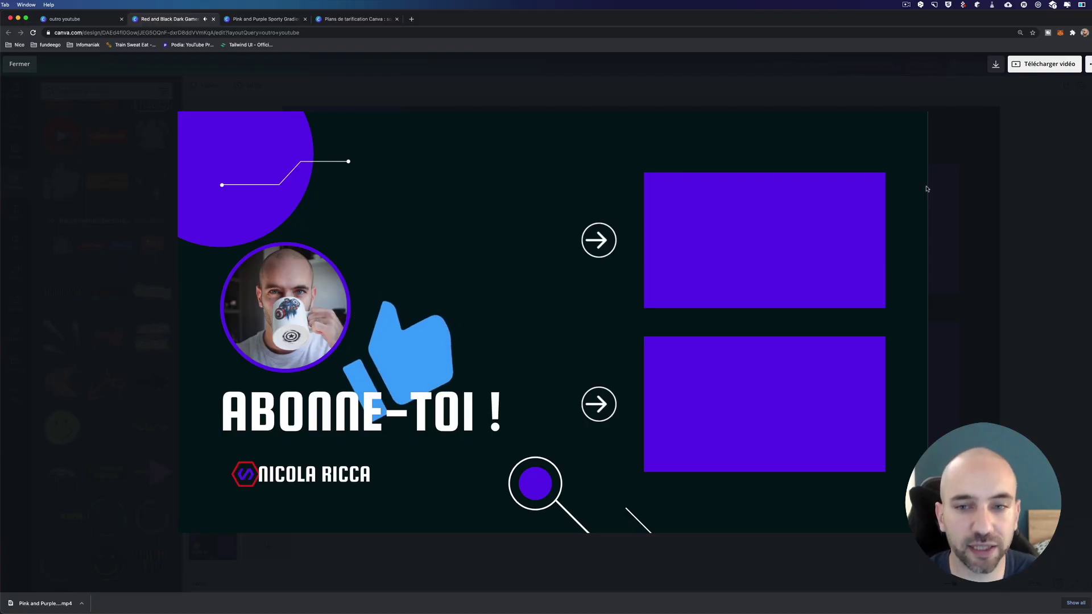
# - Download the outro design as a high-quality MP4 video
pyautogui.click(1033, 65)
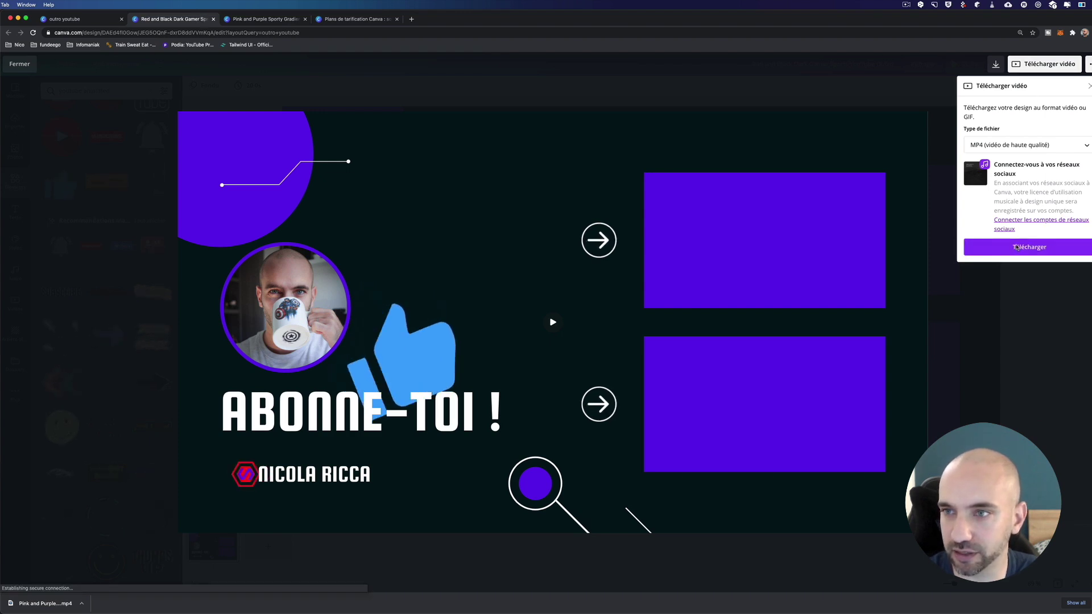
pyautogui.click(1017, 248)
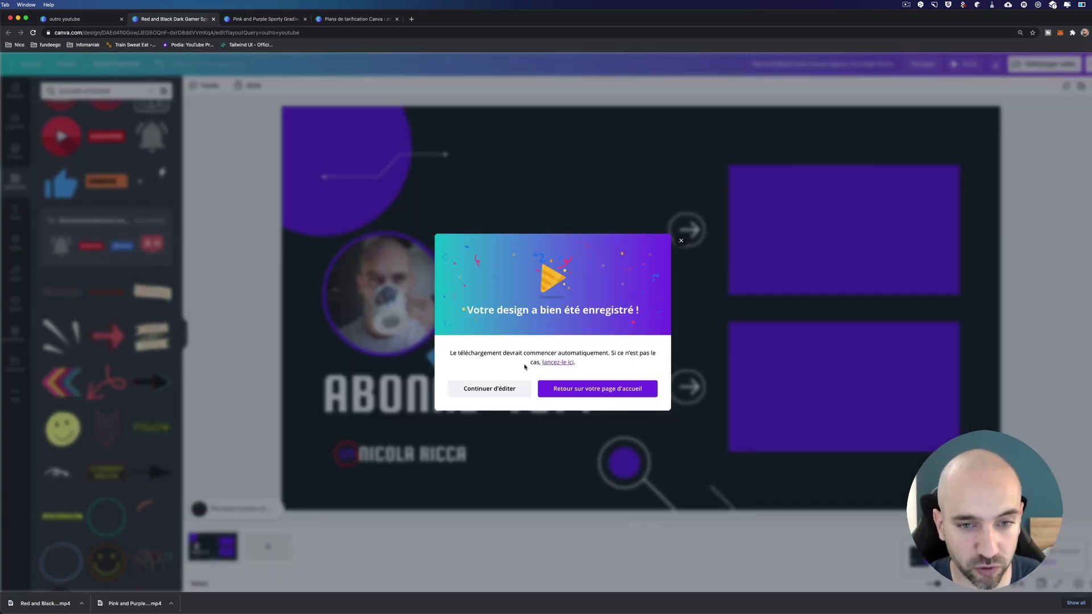
# - Switch to Final Cut Pro and add "Red and Black Dark Gamer Sports YouTube Outro.mp4" from Downloads after the intro clip on the timeline
pyautogui.press('super+Tab')
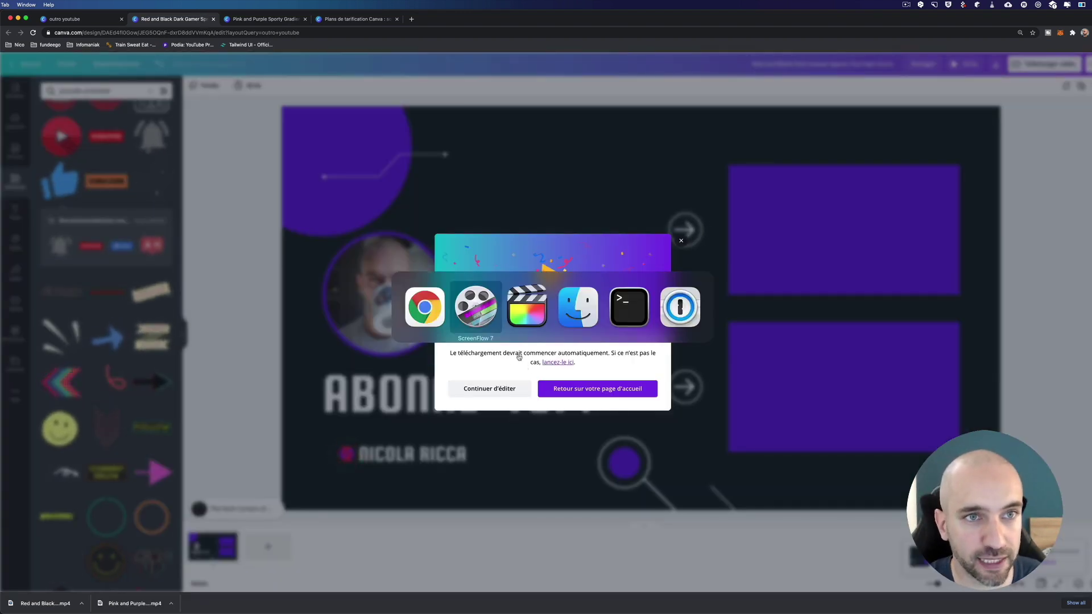
pyautogui.click(513, 311)
pyautogui.click(698, 515)
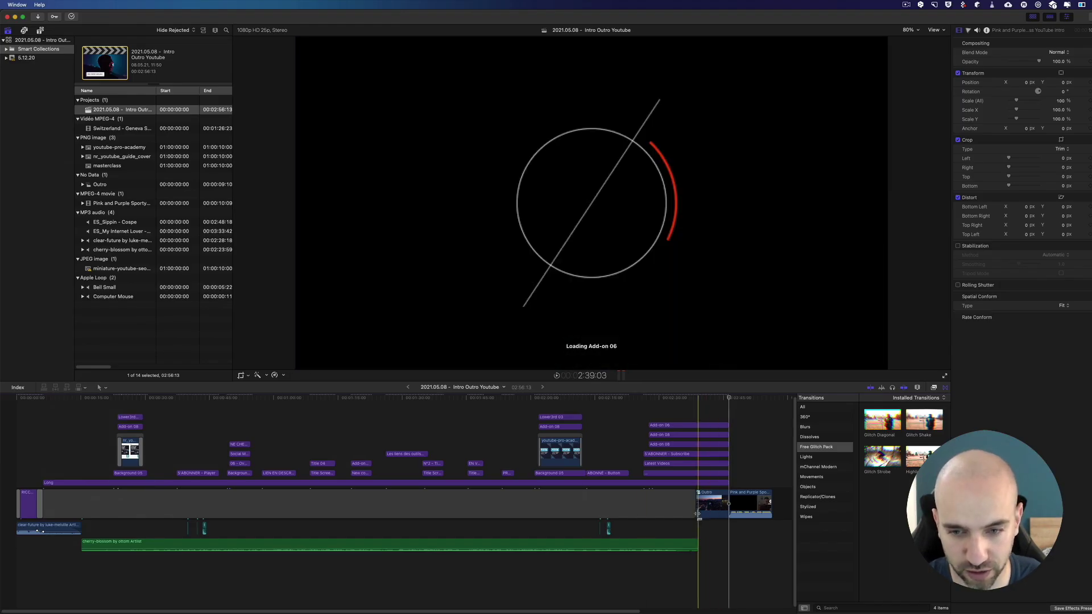
pyautogui.press('super+Tab')
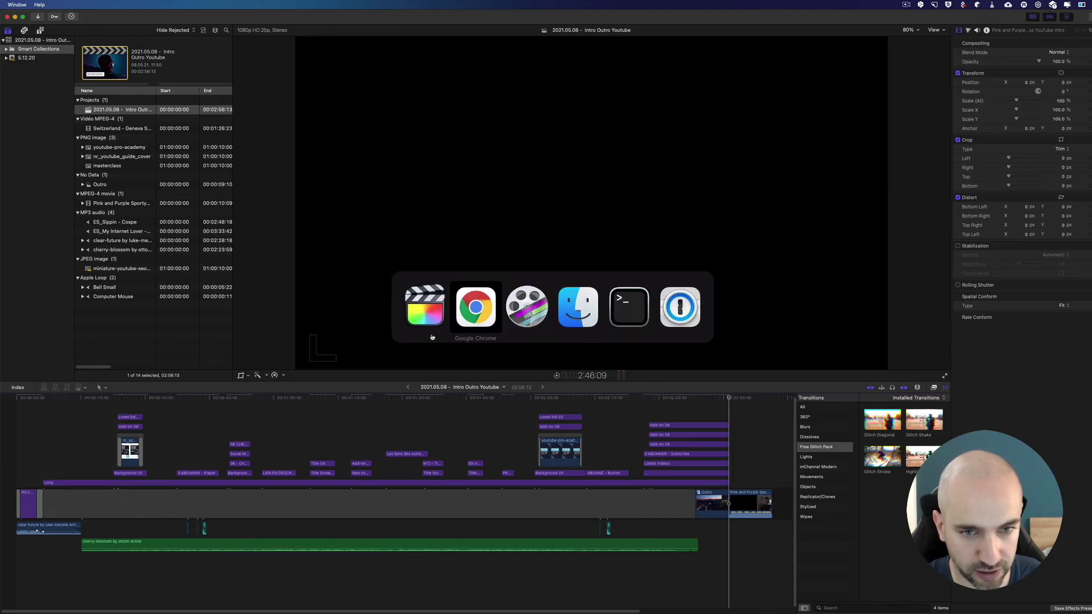
pyautogui.click(565, 308)
pyautogui.keyDown('shift'); pyautogui.click(666, 293); pyautogui.keyUp('shift')
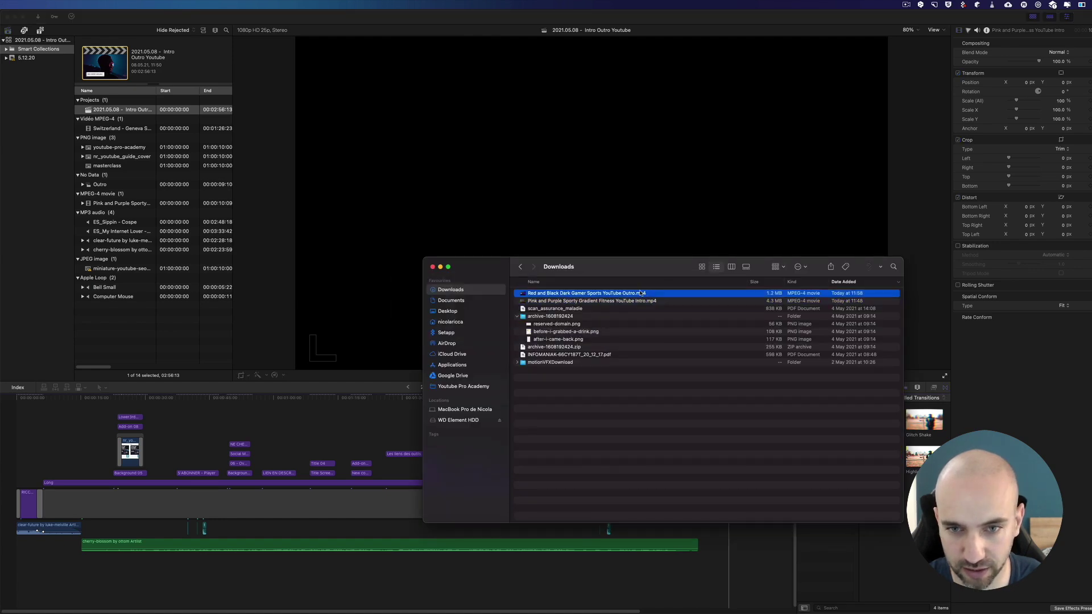
pyautogui.moveTo(665, 293); pyautogui.dragTo(640, 472)
# - Play back the outro clip on the timeline and select it
pyautogui.press('space')
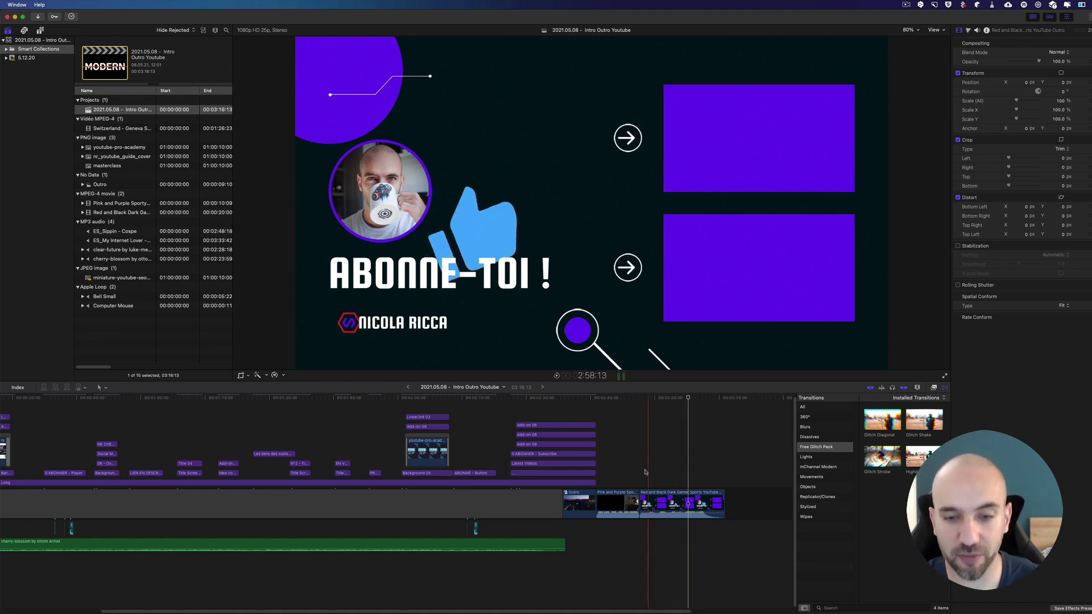
pyautogui.moveTo(651, 462); pyautogui.dragTo(696, 520)
pyautogui.click(648, 503)
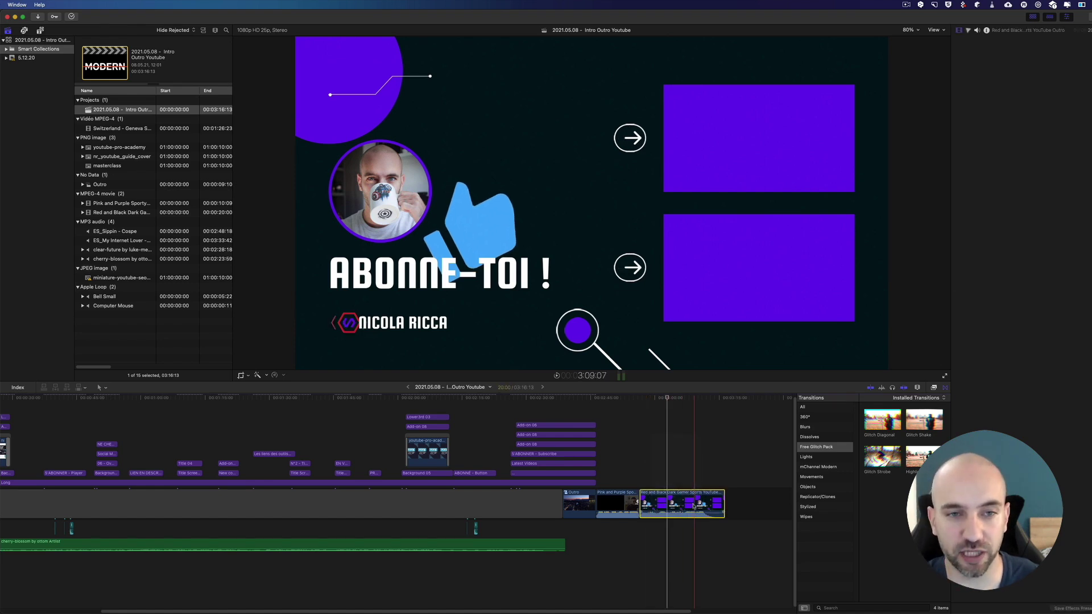
# - Switch to Chrome, open YouTube Studio in a new tab and bring up the end screen editor of the "Nouvel ALGORITHME YouTube" video
pyautogui.press('super+Tab')
pyautogui.press('super+t')
pyautogui.write('studio')
pyautogui.press('Return')
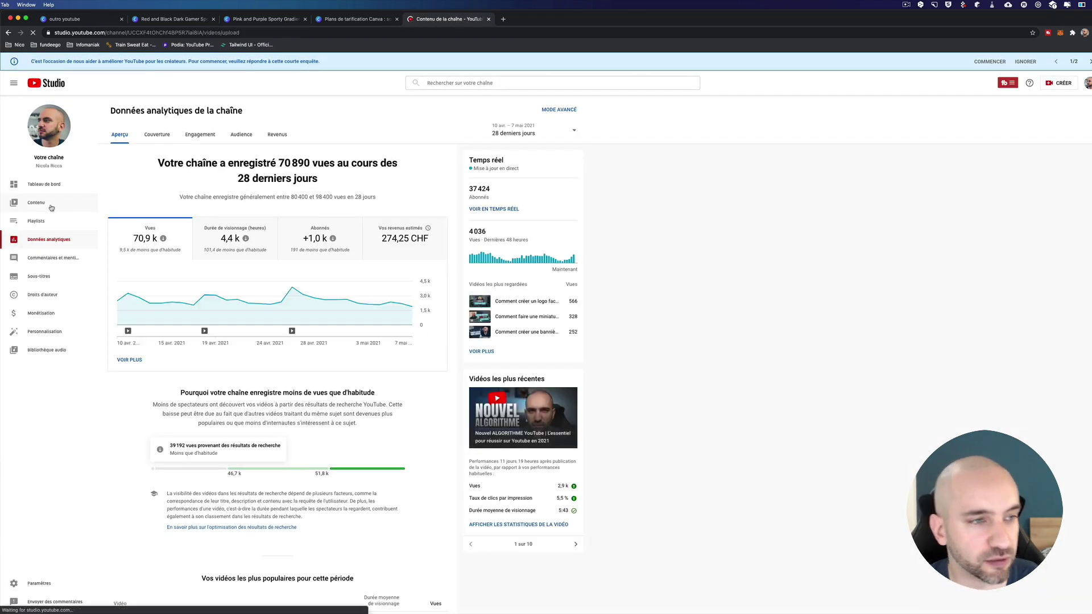
pyautogui.click(49, 205)
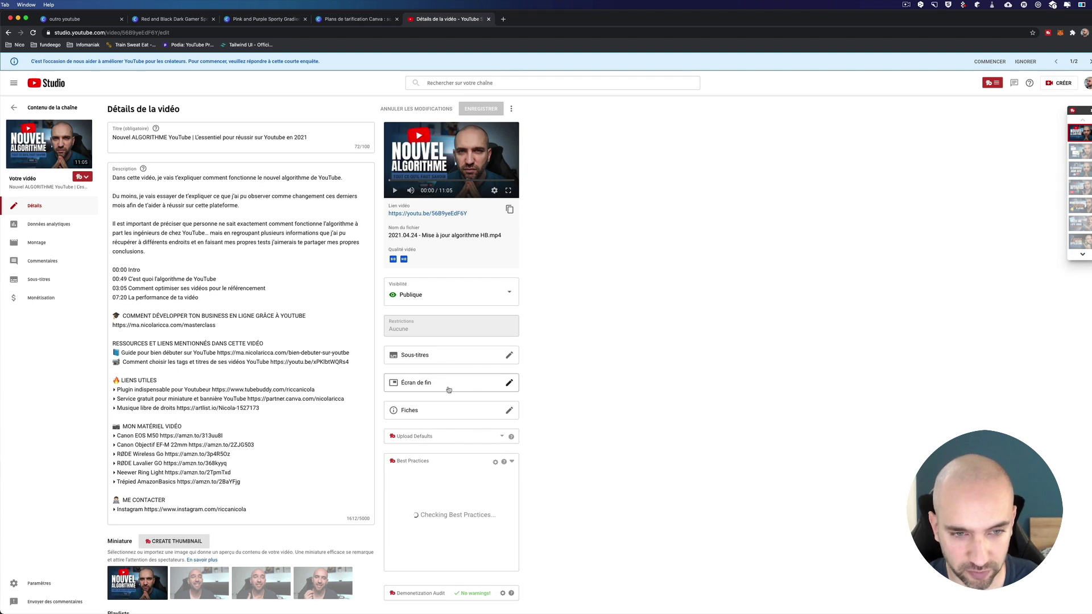
pyautogui.click(499, 390)
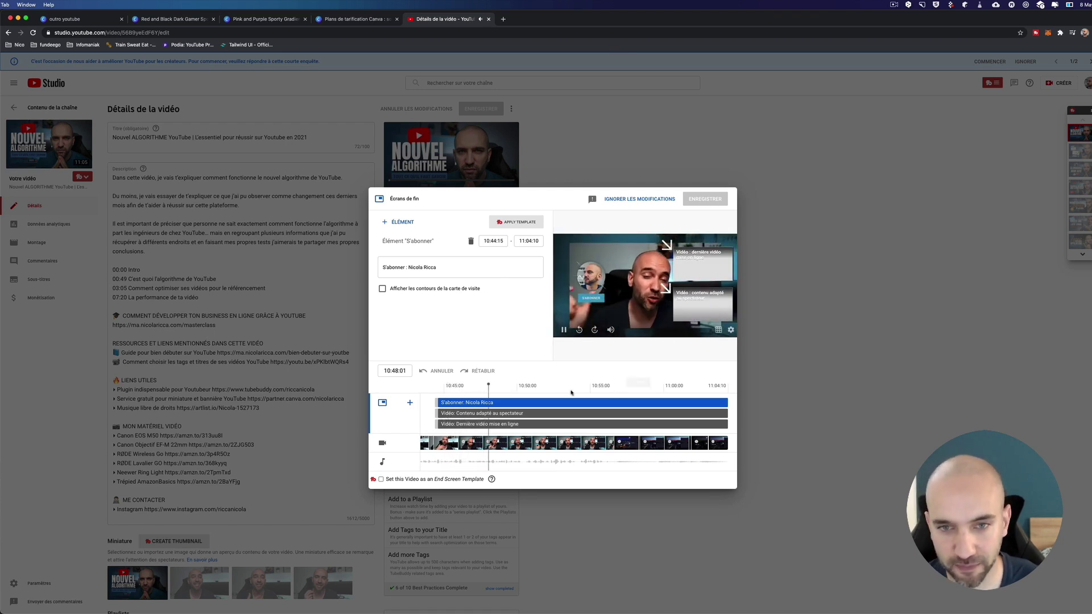
# - Pause the end screen preview and delete the existing subscribe element and both video elements
pyautogui.click(662, 285)
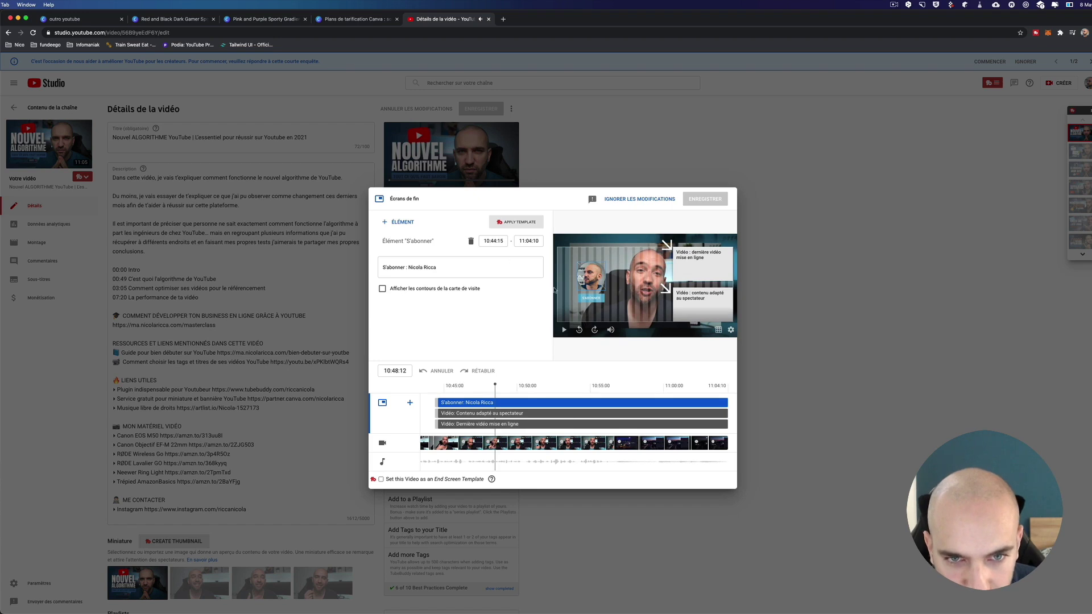
pyautogui.press('BackSpace')
pyautogui.press('BackSpace')
pyautogui.press('BackSpace')
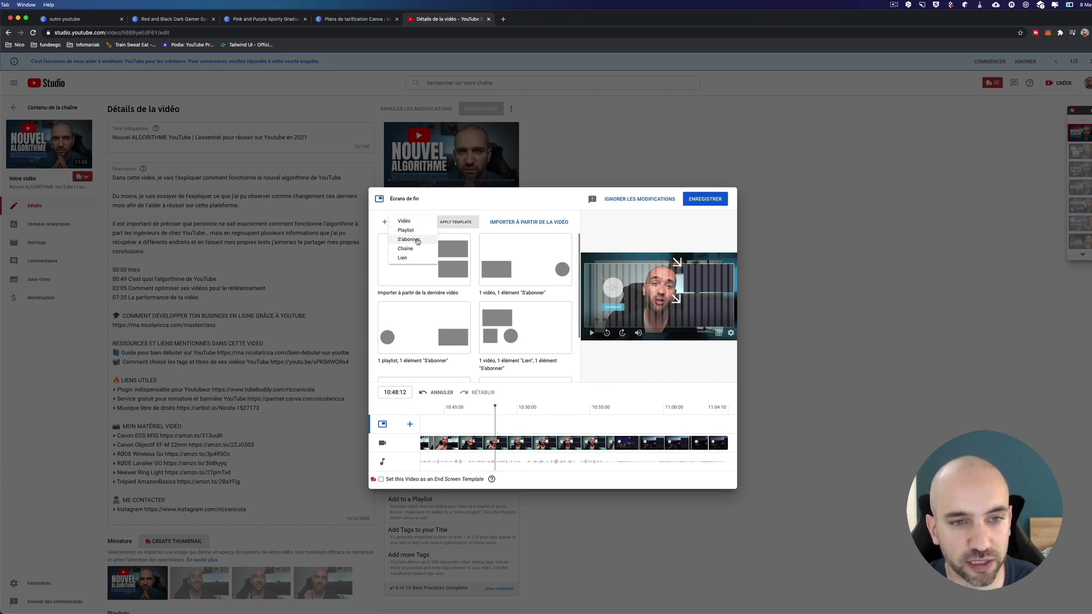
# - Add a subscribe element over the portrait area and video elements for the latest upload and viewer-adapted content in the two boxes
pyautogui.click(417, 241)
pyautogui.moveTo(572, 271); pyautogui.dragTo(591, 285)
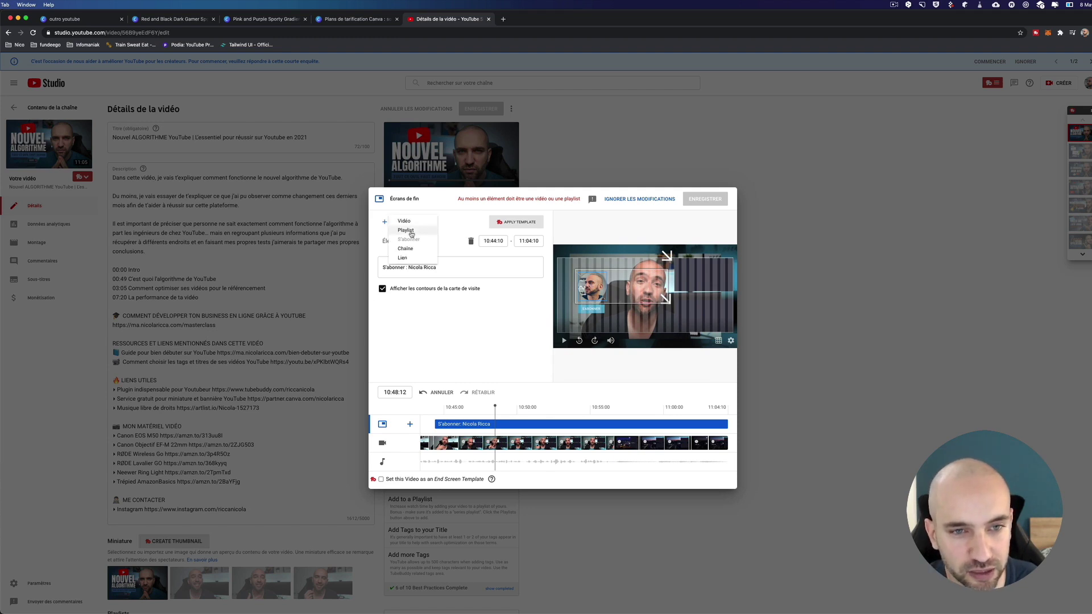
pyautogui.click(415, 221)
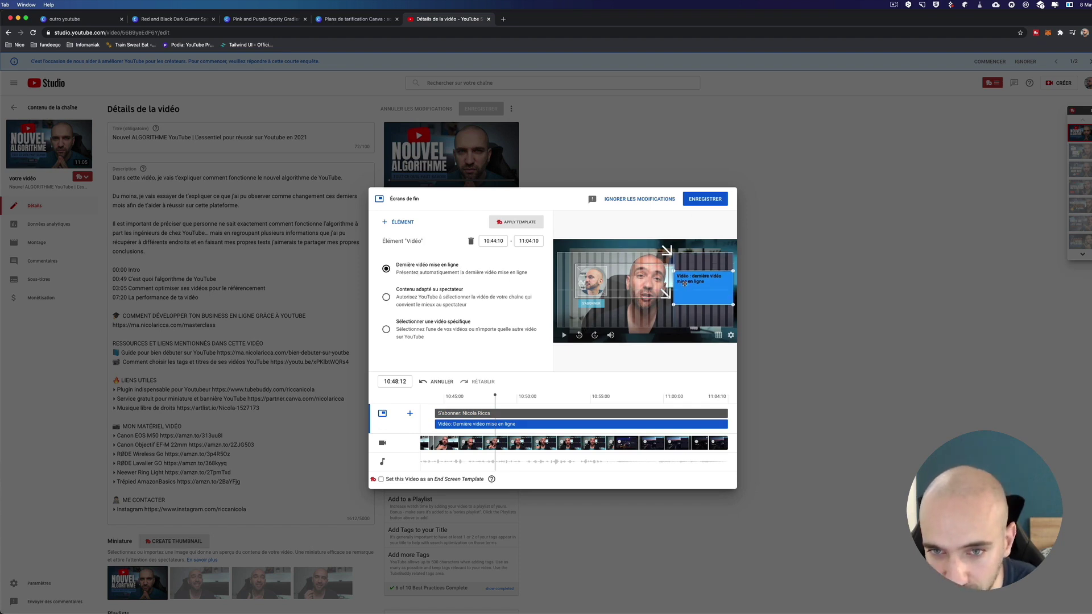
pyautogui.click(401, 307)
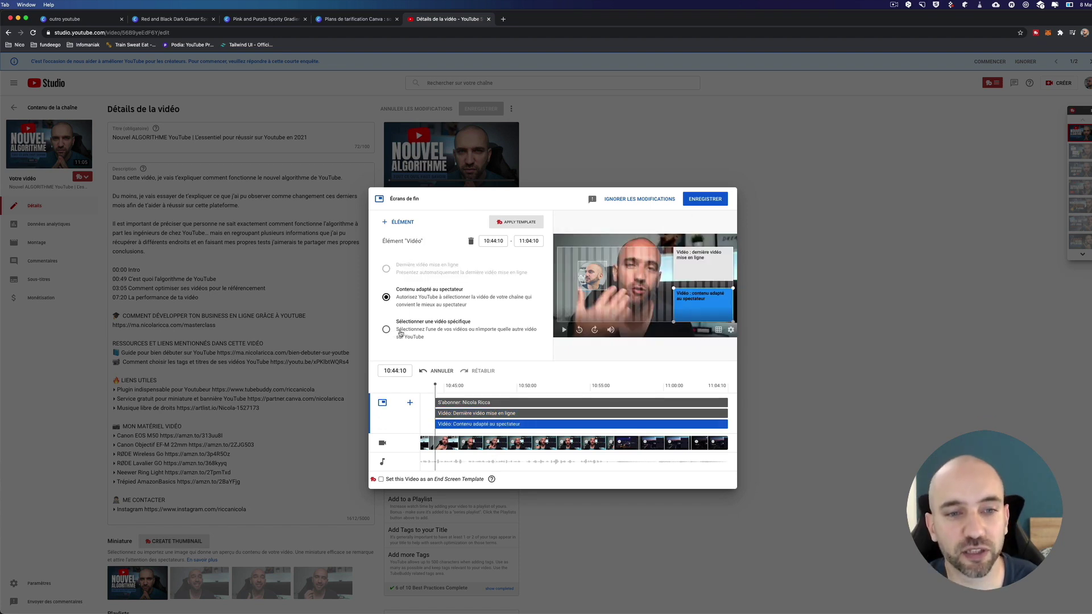
# - Browse the channel videos offered for a specific-video element, and try moving the viewer-adapted video element around the preview
pyautogui.click(400, 334)
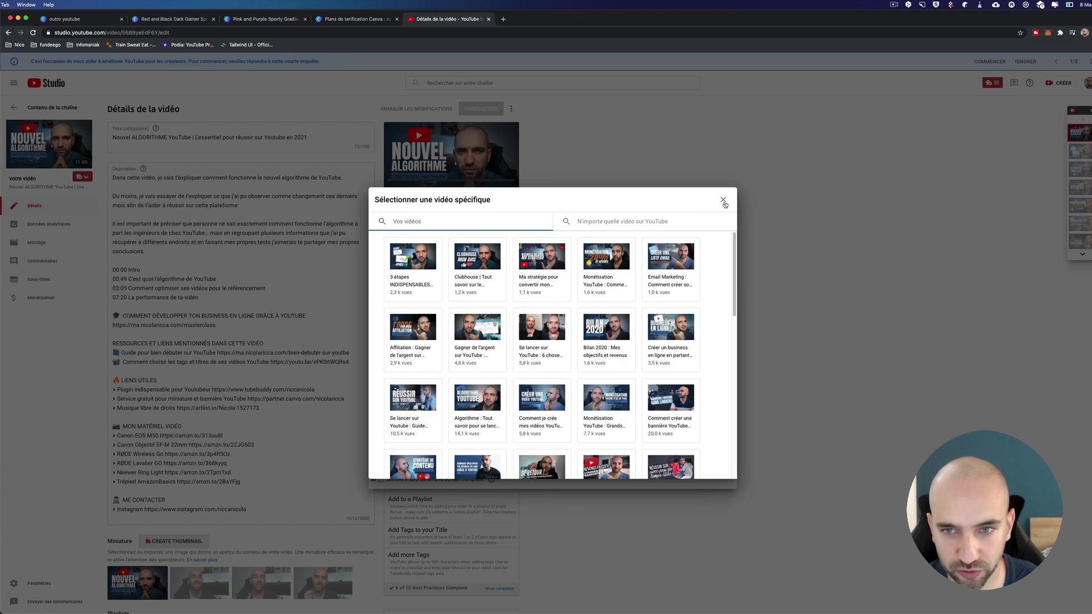
pyautogui.press('Escape')
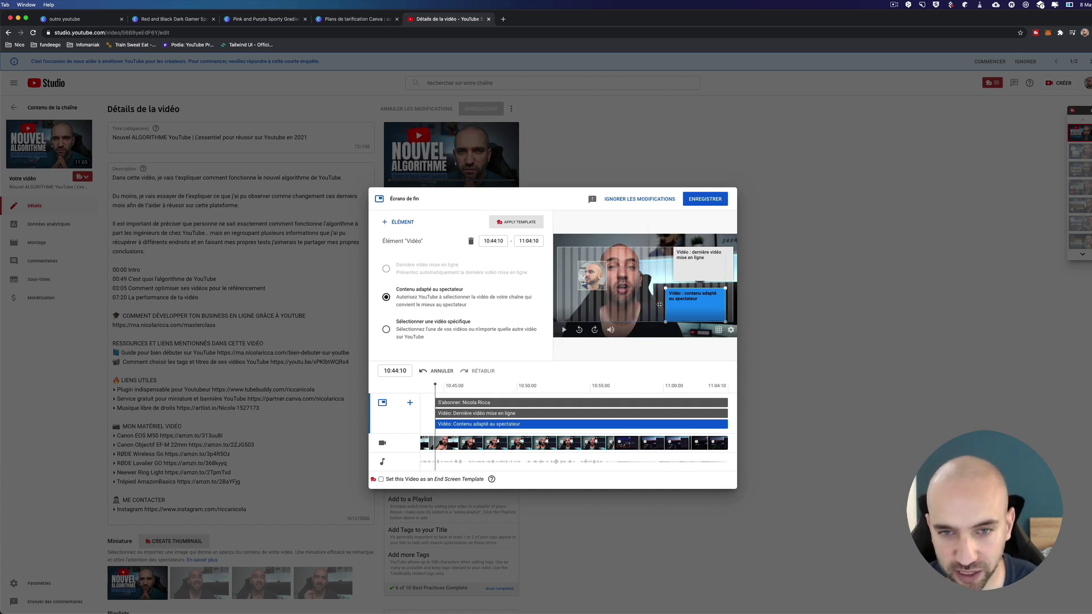
pyautogui.moveTo(659, 304); pyautogui.dragTo(633, 269)
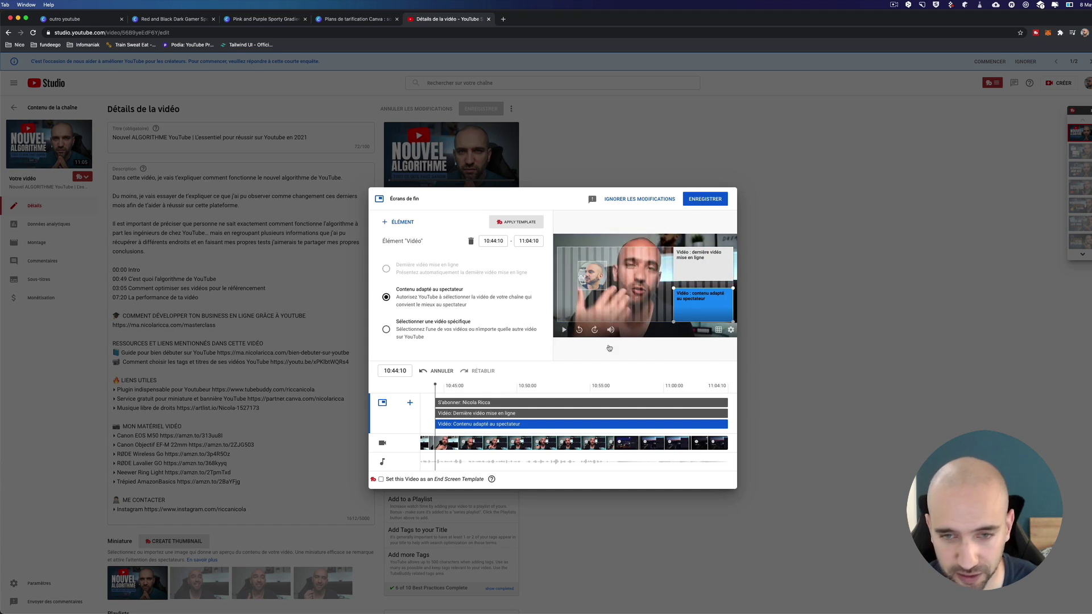
# - Select the subscribe element on the timeline and preview the end screen elements over the video's ending
pyautogui.click(449, 402)
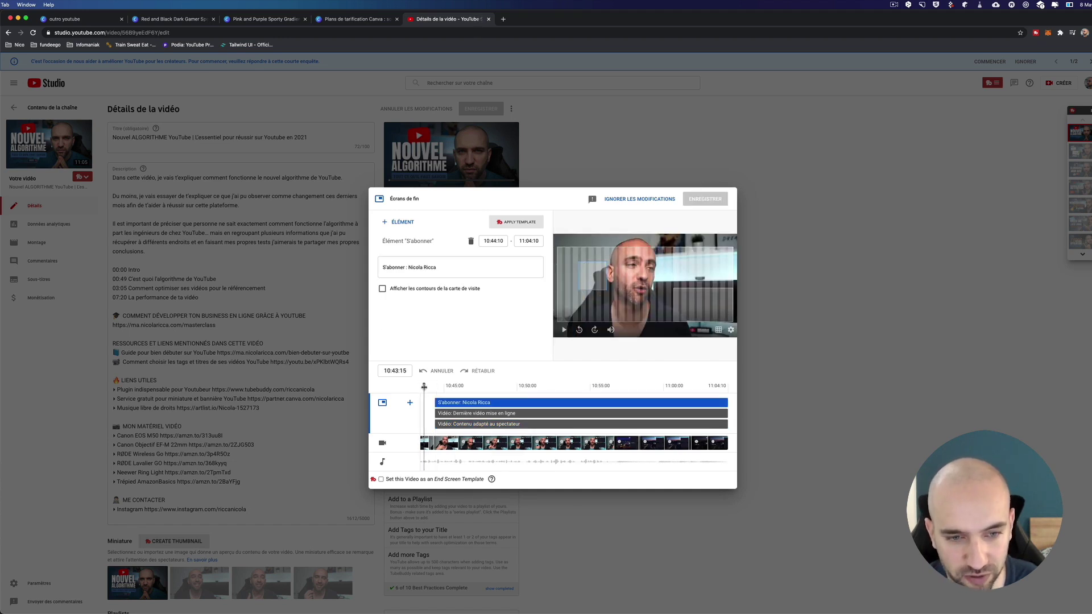
pyautogui.moveTo(423, 387); pyautogui.dragTo(495, 386)
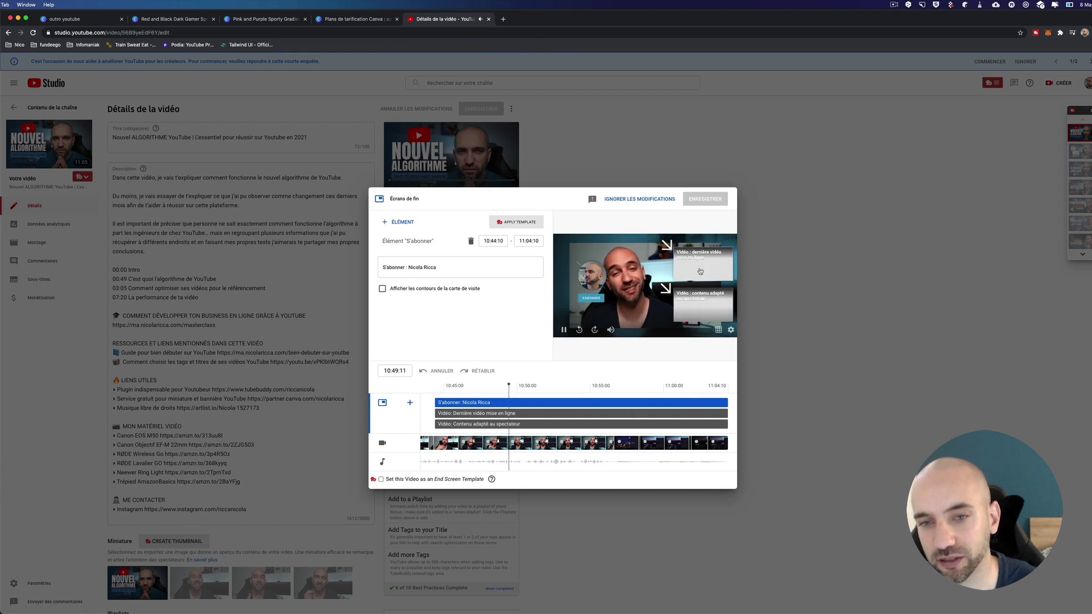